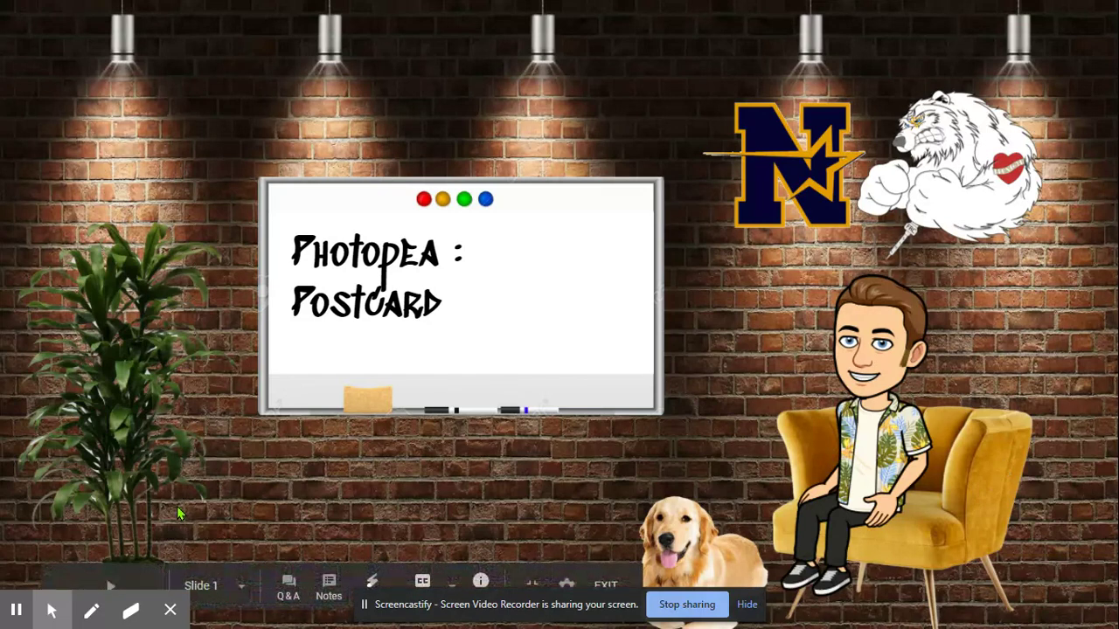
# Leave the slideshow presentation and switch to the Photopea editor in the browser
pyautogui.moveTo(50, 609)
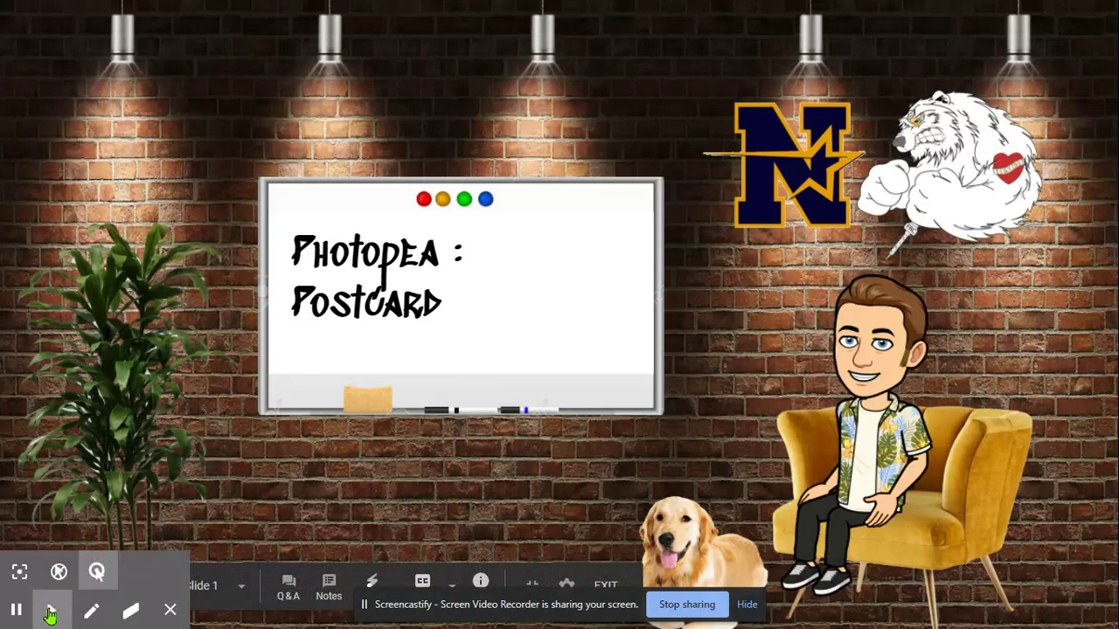
pyautogui.click(19, 574)
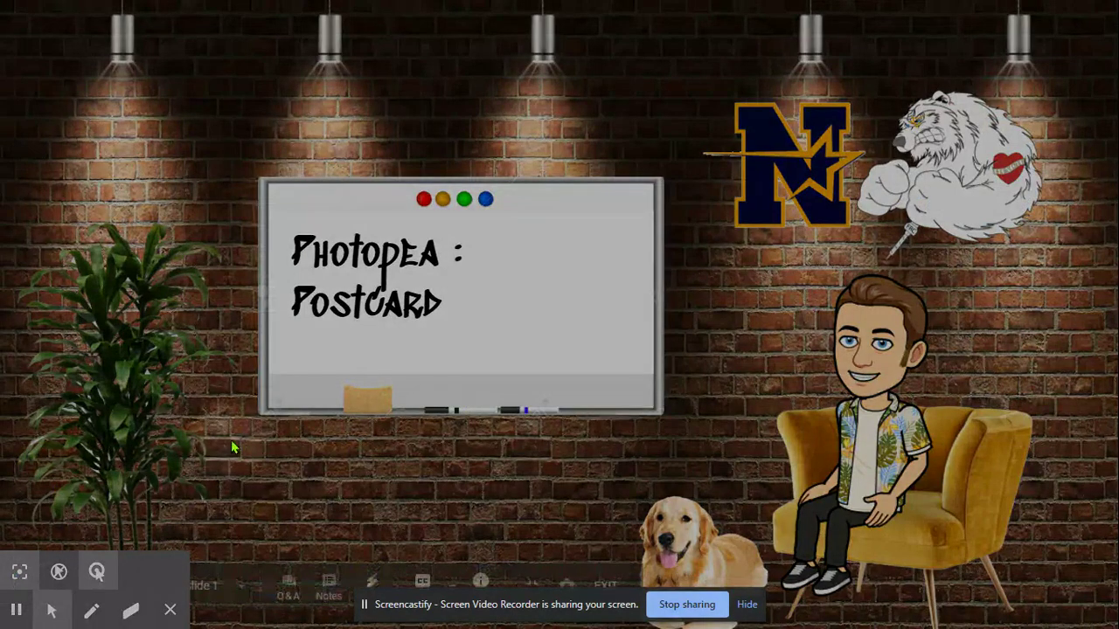
pyautogui.press('Escape')
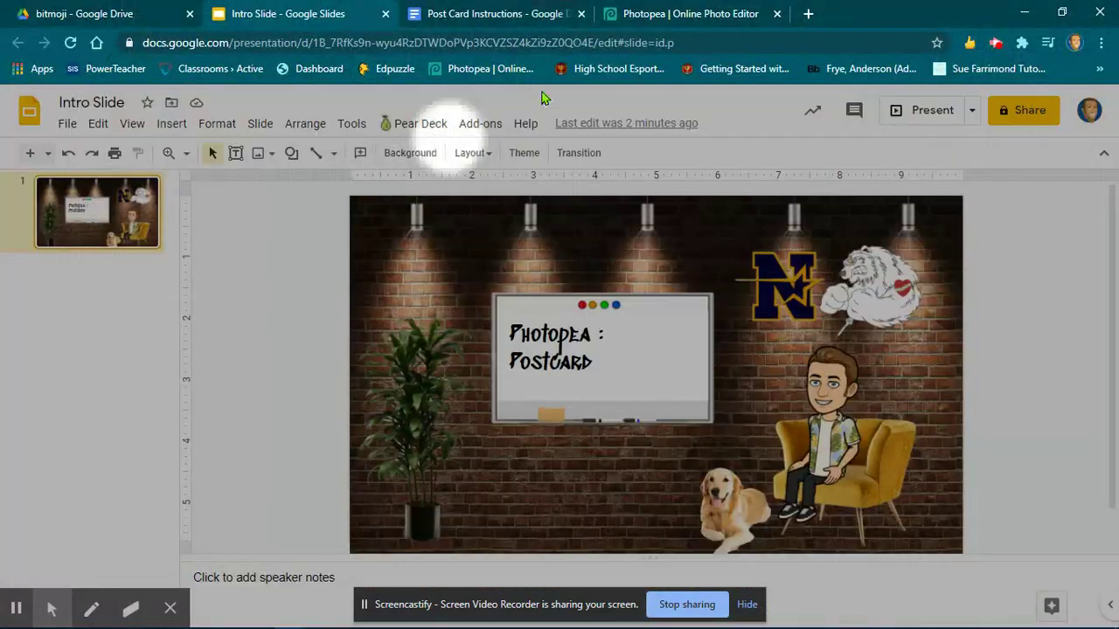
pyautogui.click(679, 14)
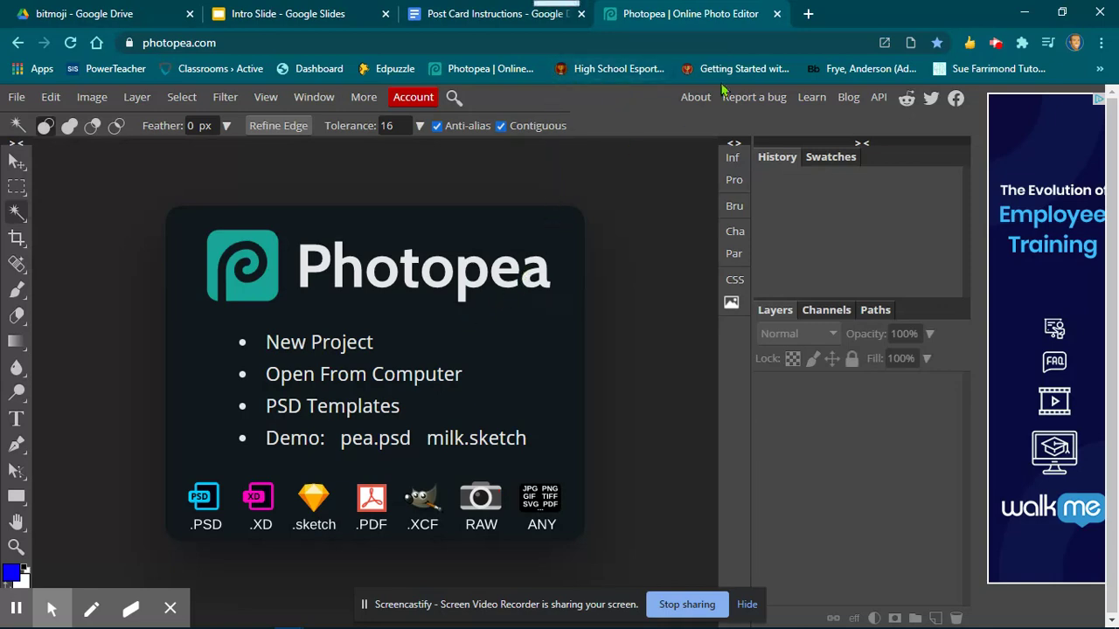
# Search the web for "google images", filter the image results to large size, and close the search page
pyautogui.click(808, 13)
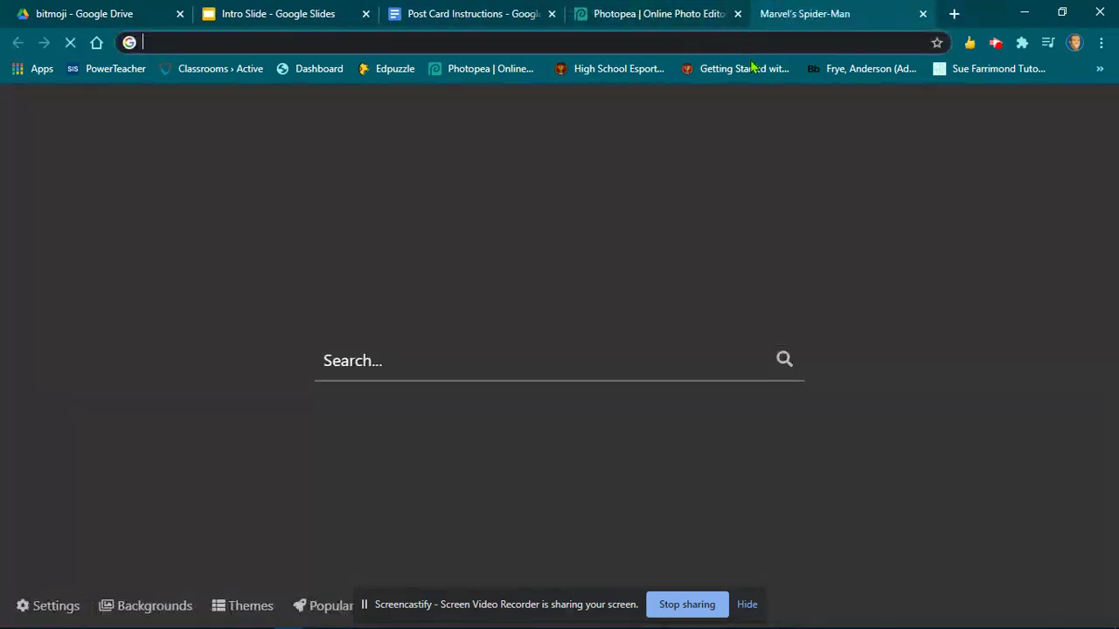
pyautogui.write('google imag')
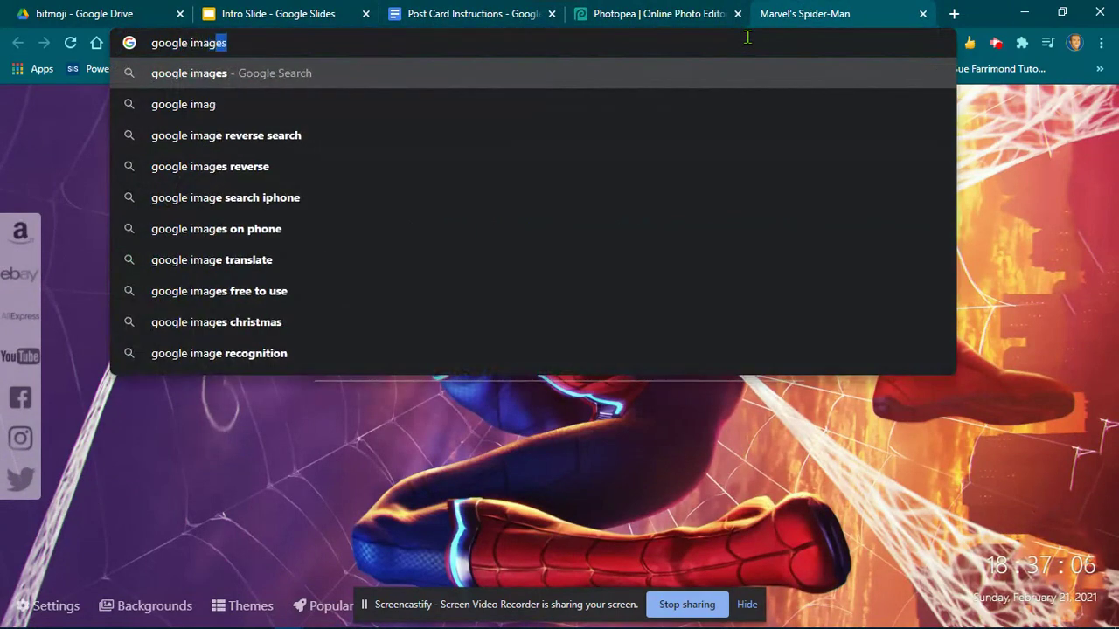
pyautogui.press('Return')
pyautogui.click(229, 175)
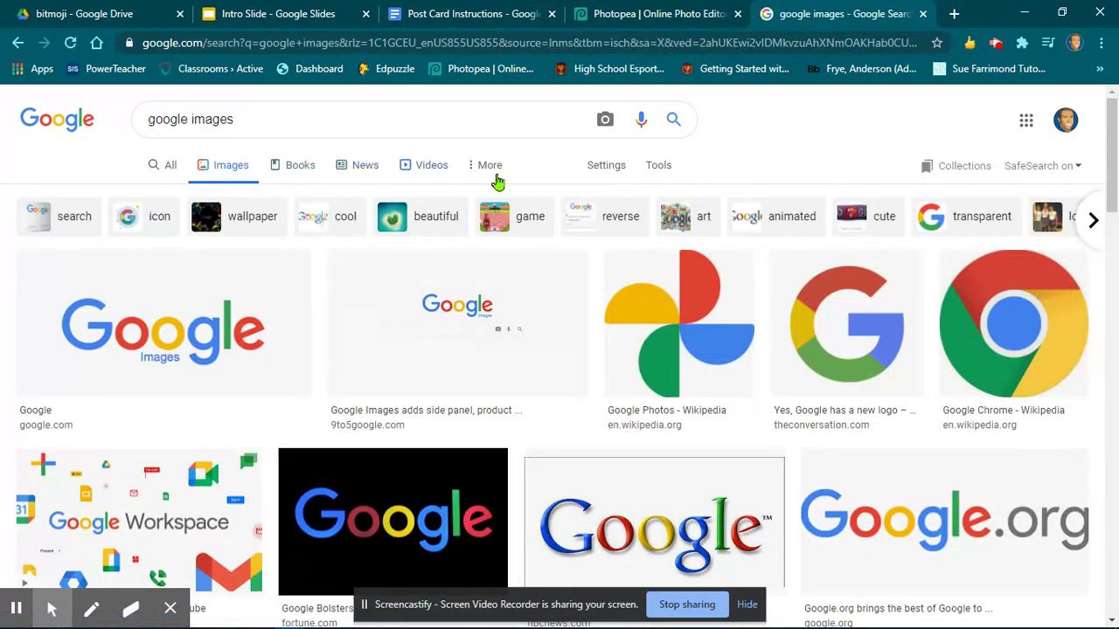
pyautogui.click(667, 174)
pyautogui.click(158, 201)
pyautogui.click(157, 250)
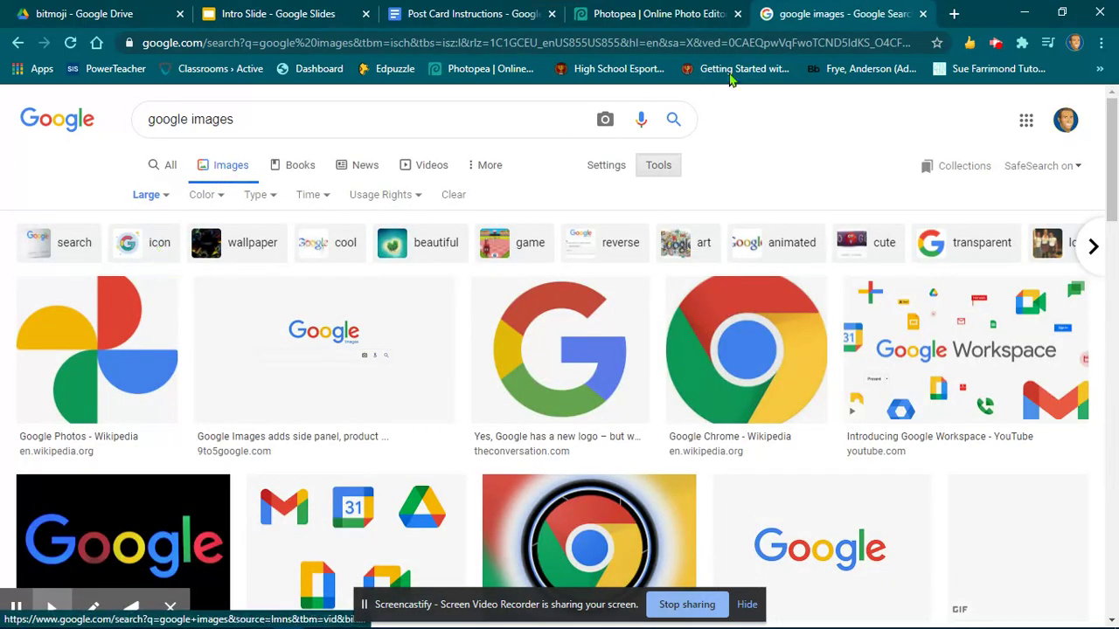
pyautogui.click(924, 13)
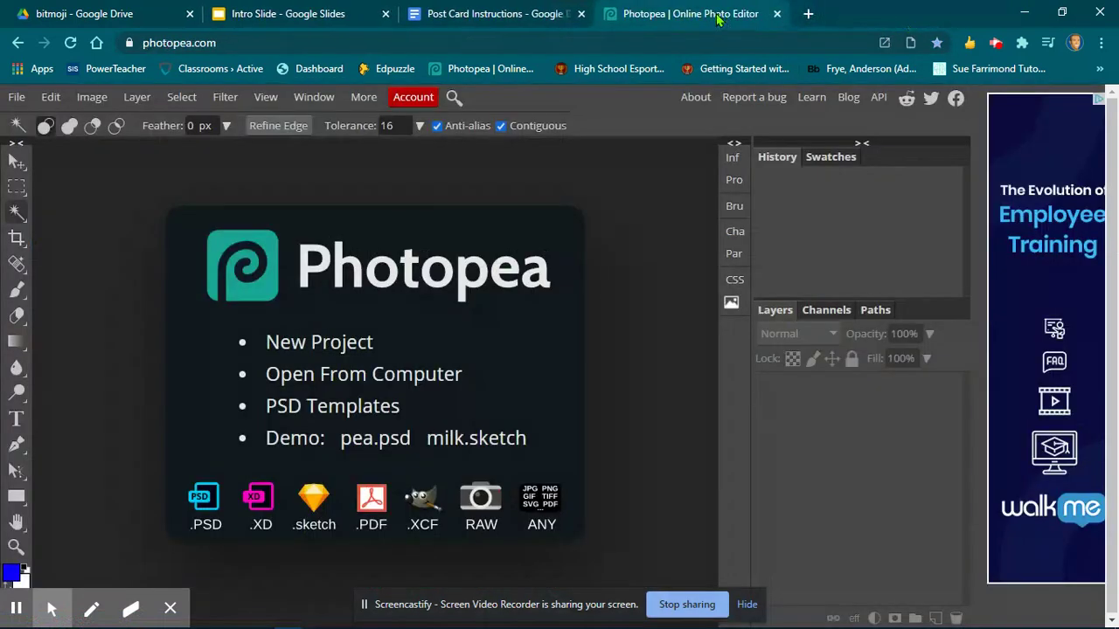
# Open the image 38_GoList_NorthAmerica_Hawaii_shutterstock_339637010 from the Downloads folder
pyautogui.click(429, 382)
pyautogui.click(739, 394)
pyautogui.click(754, 412)
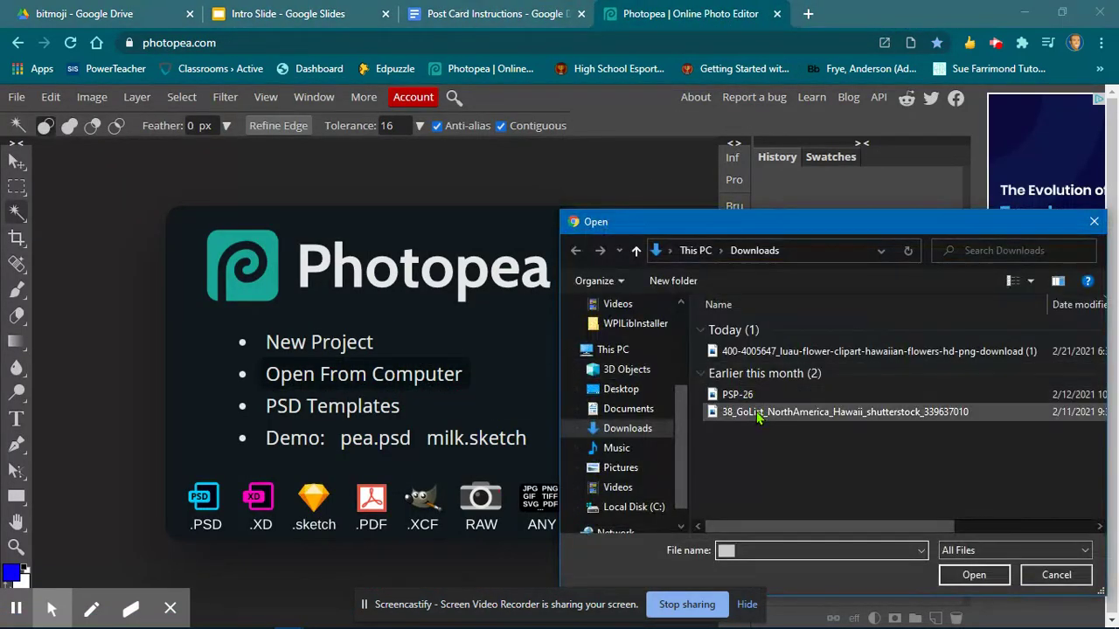
pyautogui.click(956, 576)
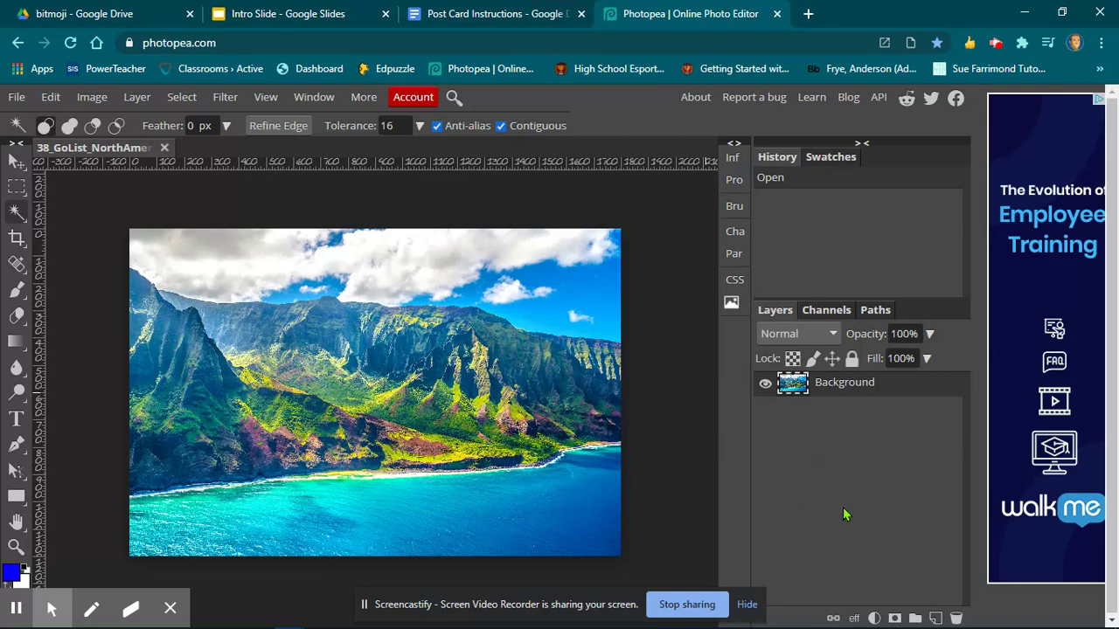
# Add a new layer above the background and cover the whole image with a cyan-filled rectangle on it
pyautogui.click(934, 617)
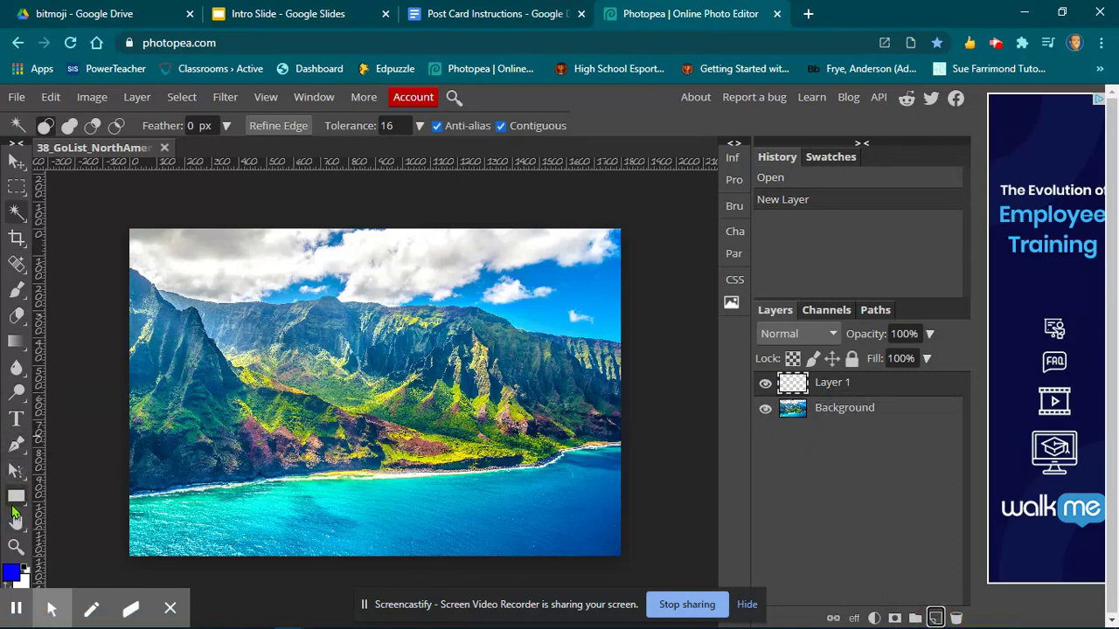
pyautogui.moveTo(47, 609)
pyautogui.click(19, 570)
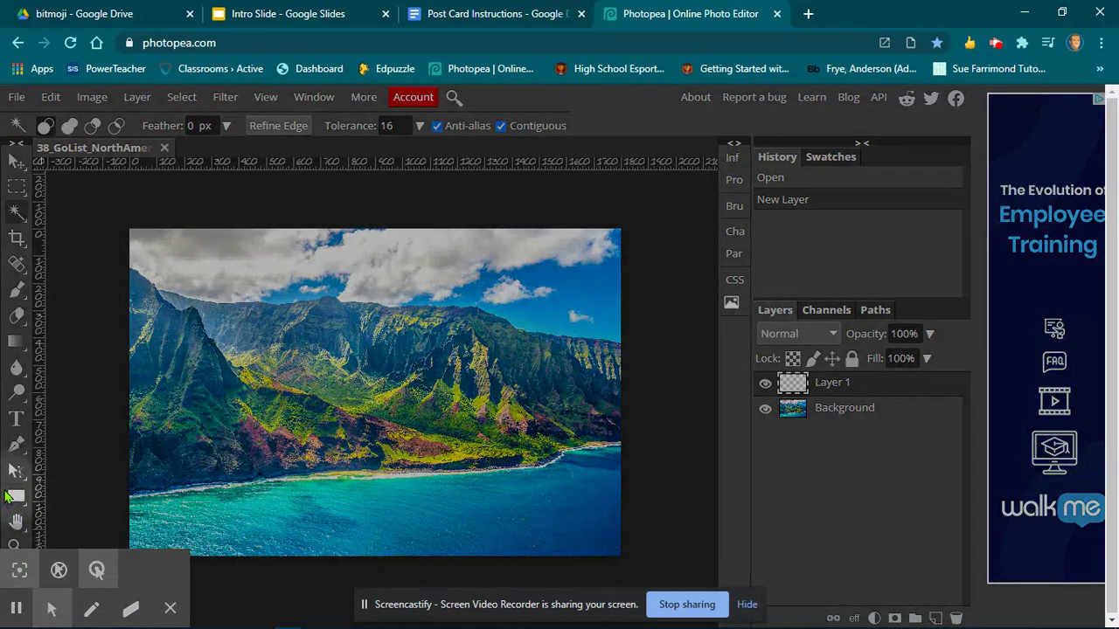
pyautogui.click(17, 497)
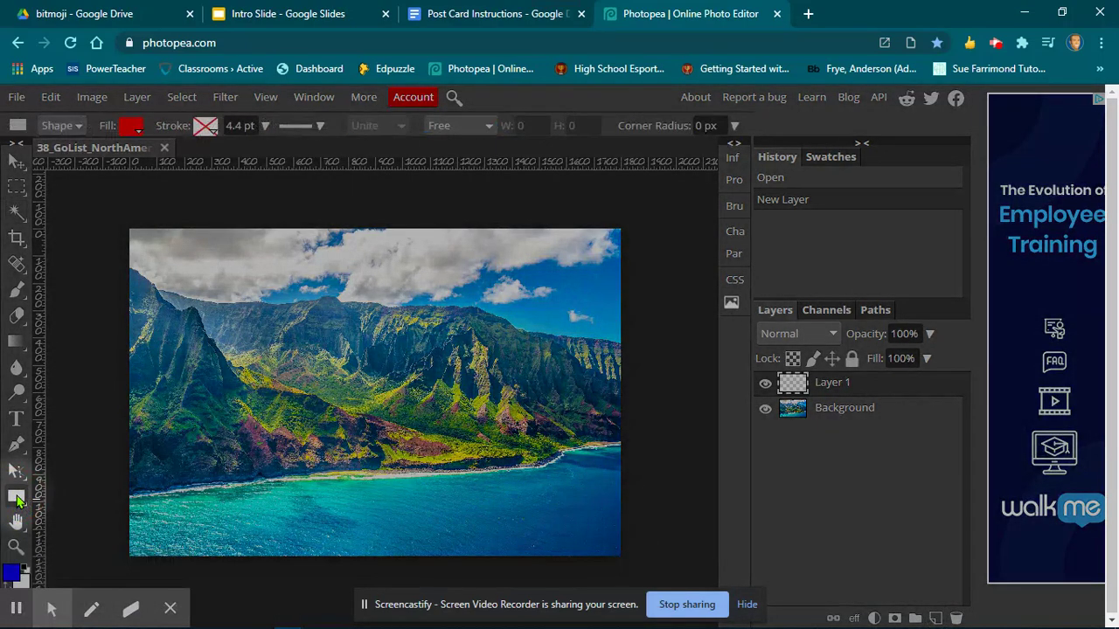
pyautogui.click(131, 131)
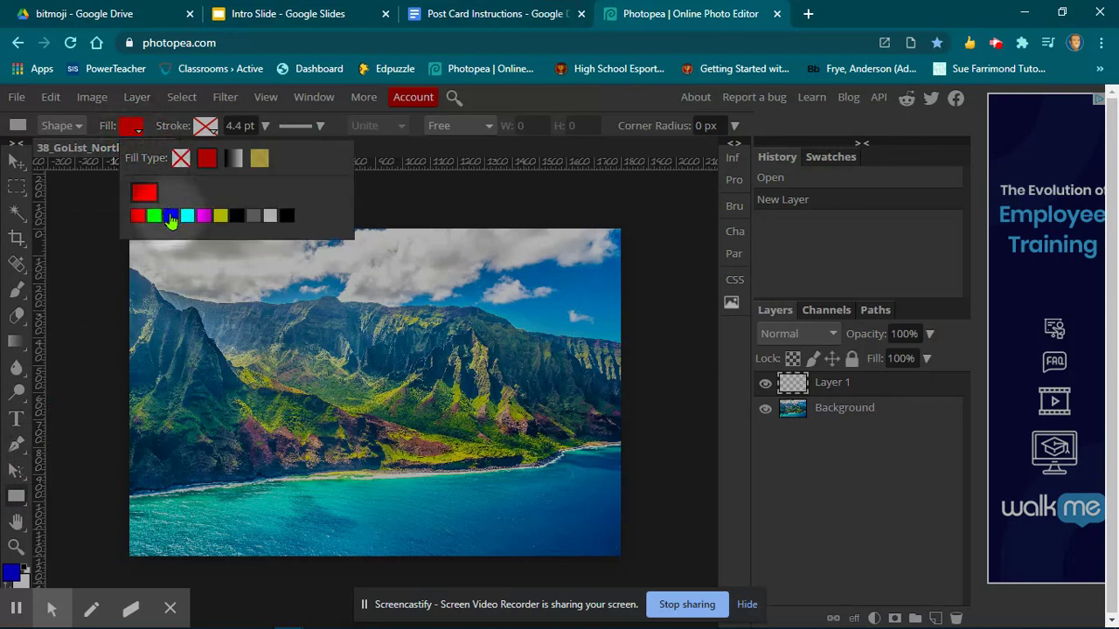
pyautogui.click(187, 216)
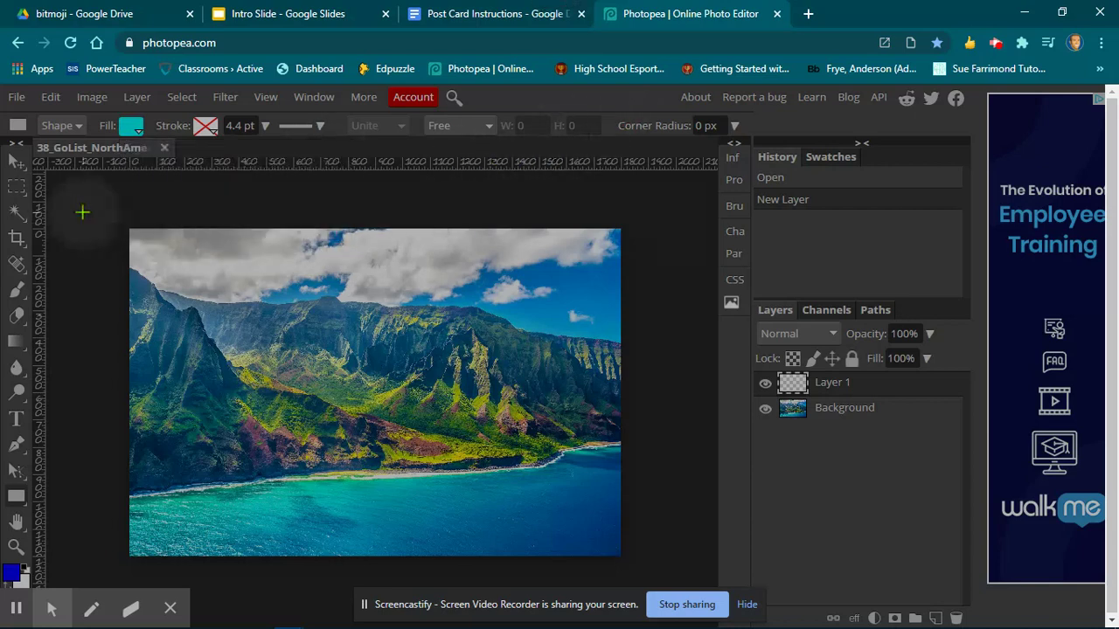
pyautogui.moveTo(129, 228); pyautogui.dragTo(625, 560)
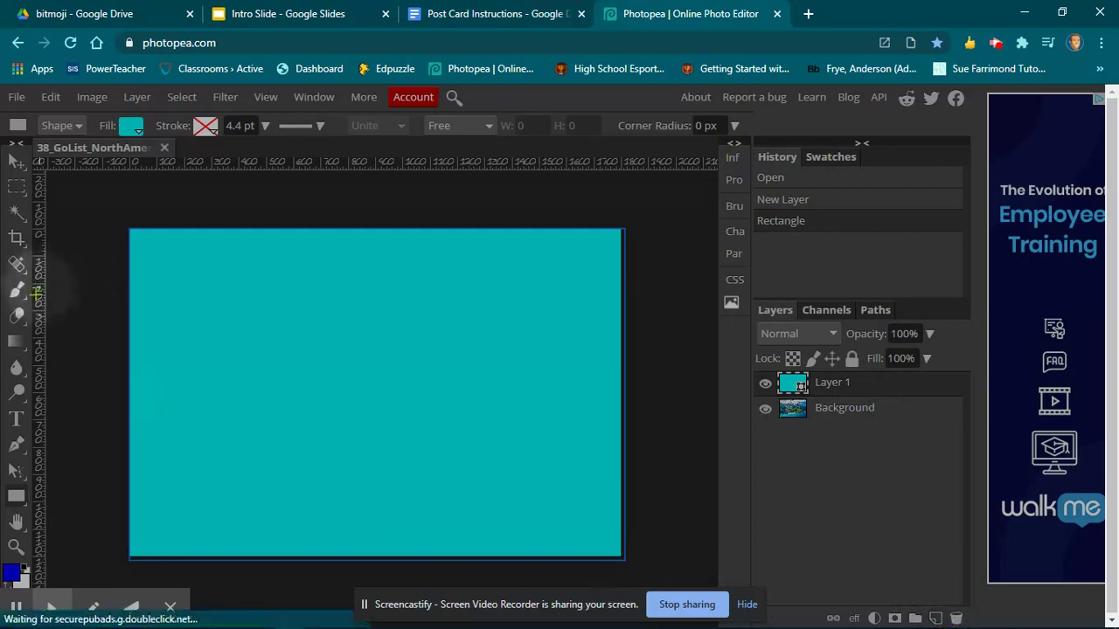
# Create a text box across the middle of the cyan rectangle and stretch it to the full image width
pyautogui.click(15, 419)
pyautogui.moveTo(170, 295); pyautogui.dragTo(616, 470)
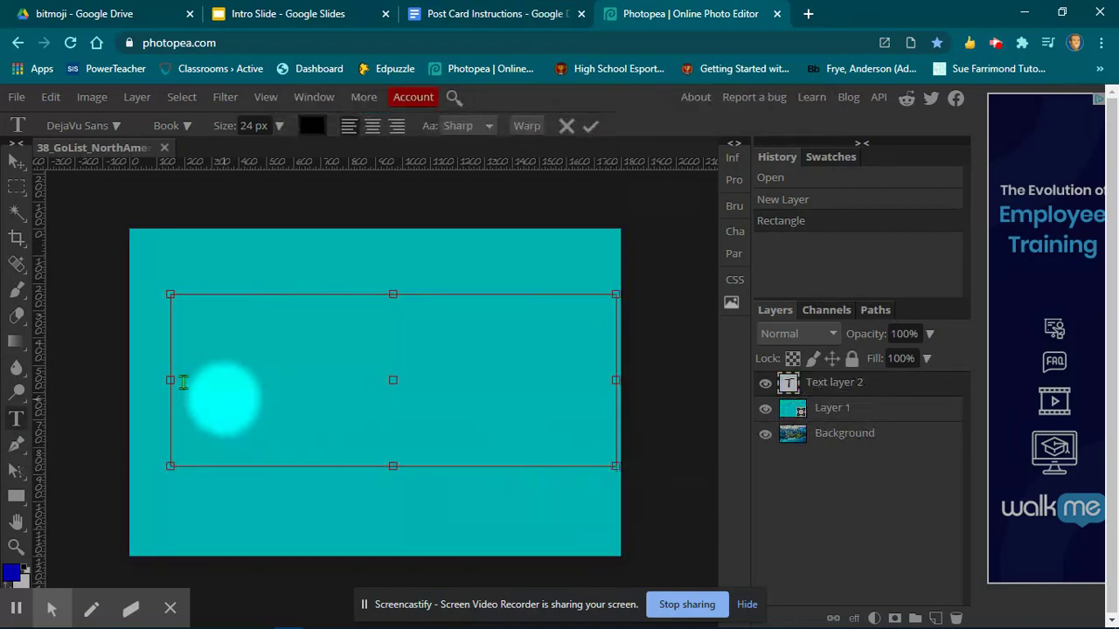
pyautogui.moveTo(173, 382); pyautogui.dragTo(130, 381)
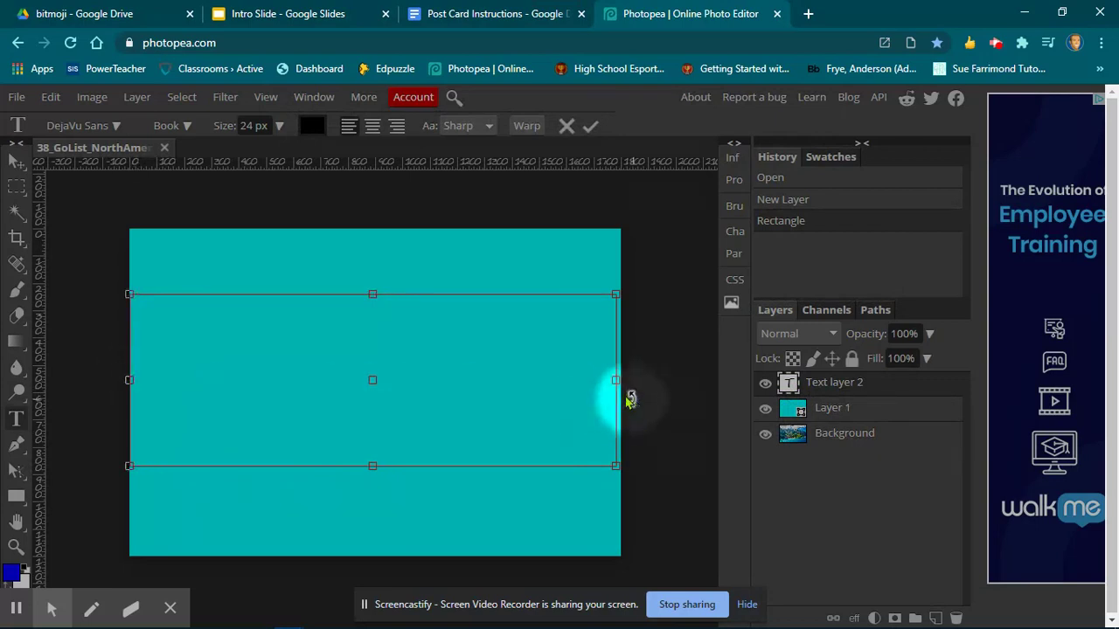
pyautogui.moveTo(617, 380); pyautogui.dragTo(618, 380)
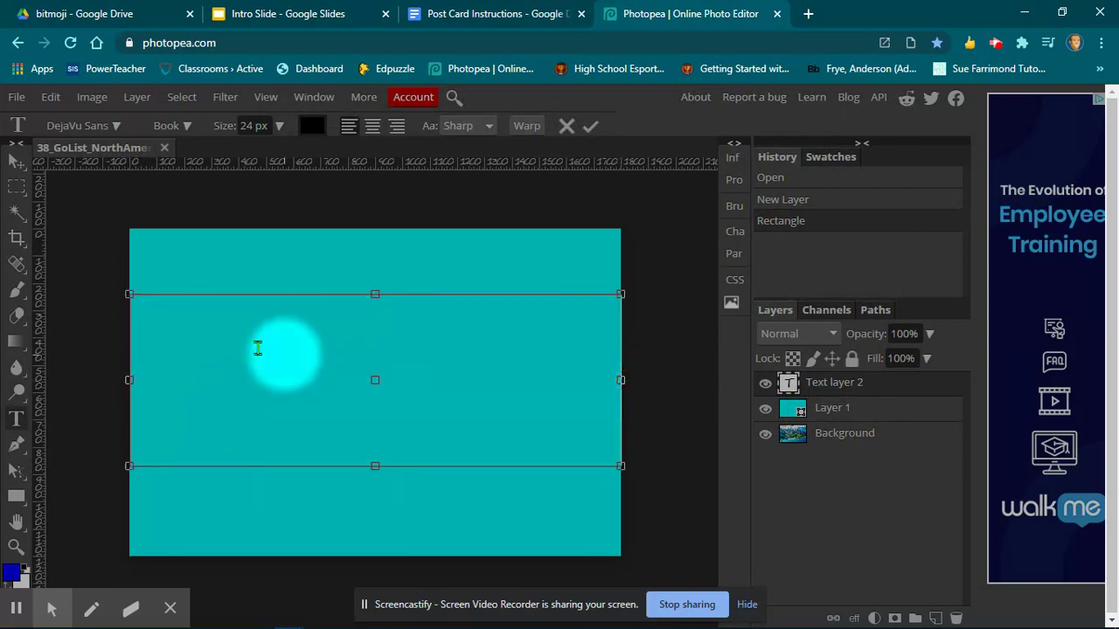
# Set the empty text box's font size to 150 px and try a size of 600 px
pyautogui.click(278, 127)
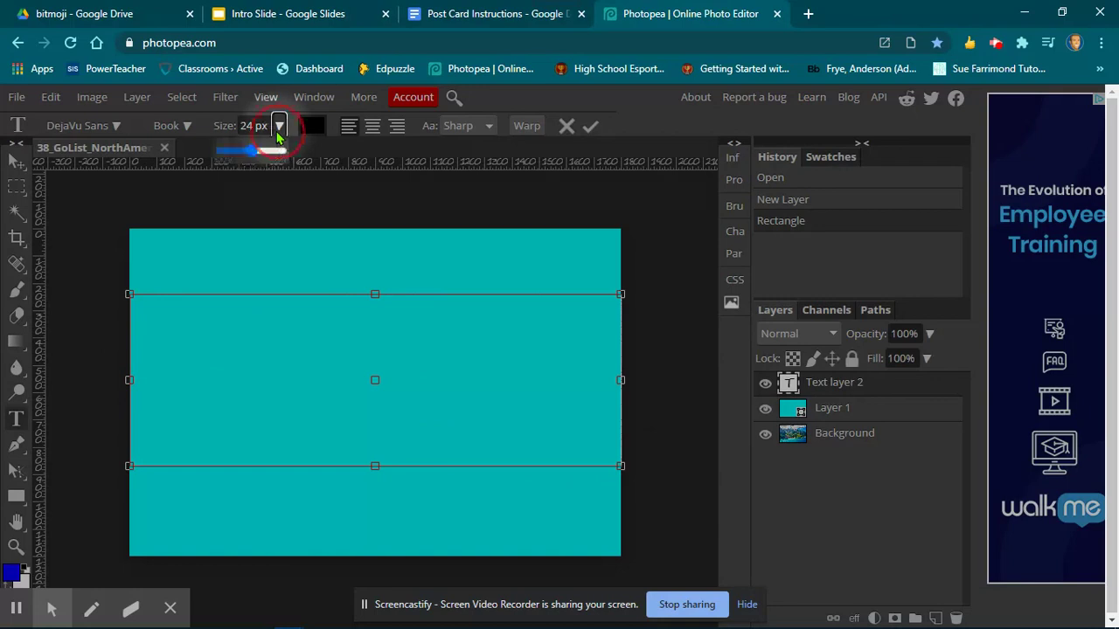
pyautogui.click(252, 154)
pyautogui.moveTo(252, 160); pyautogui.dragTo(293, 161)
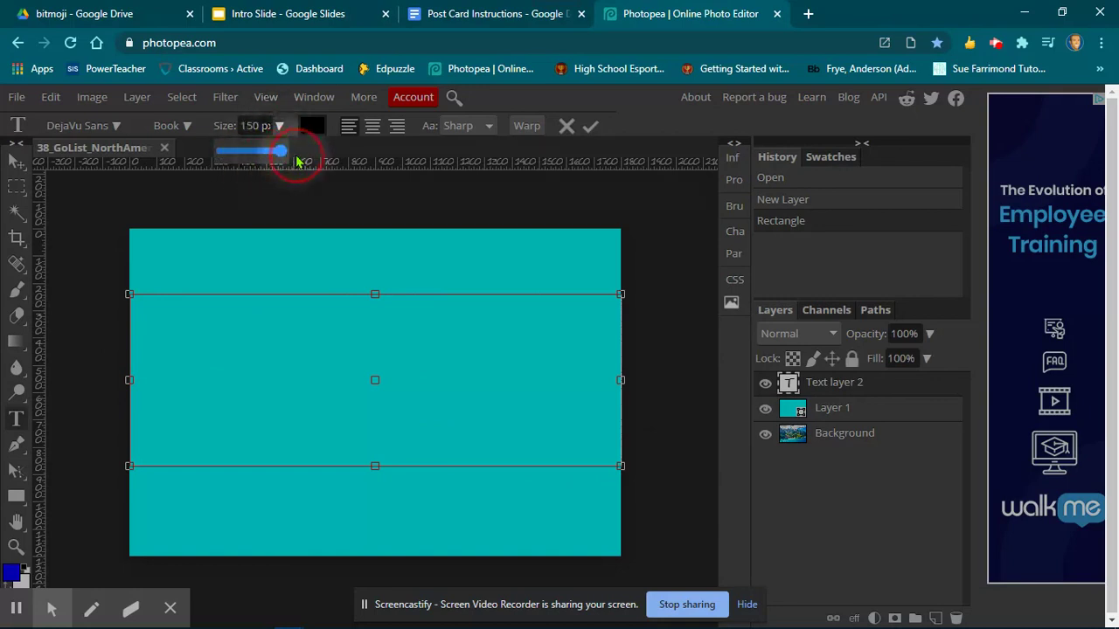
pyautogui.doubleClick(249, 128)
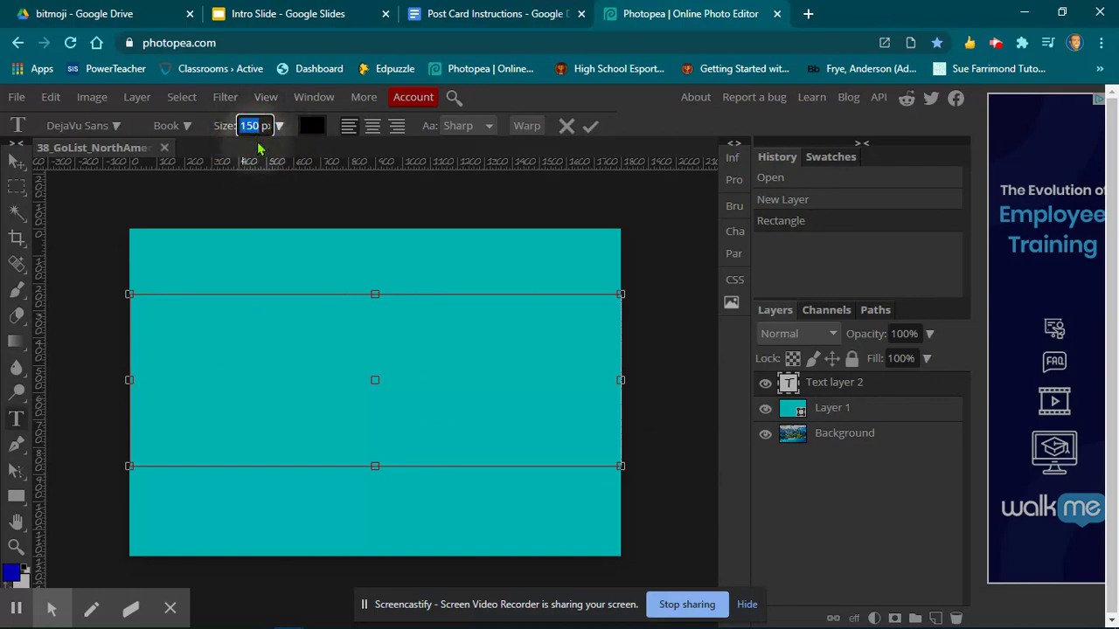
pyautogui.write('6')
pyautogui.click(268, 340)
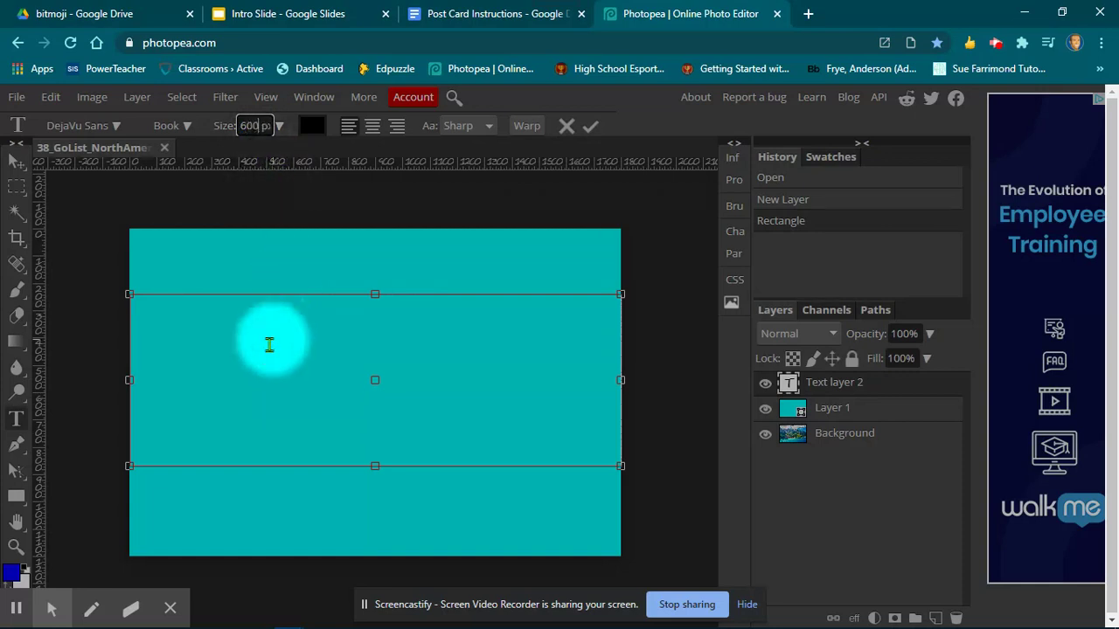
pyautogui.click(423, 551)
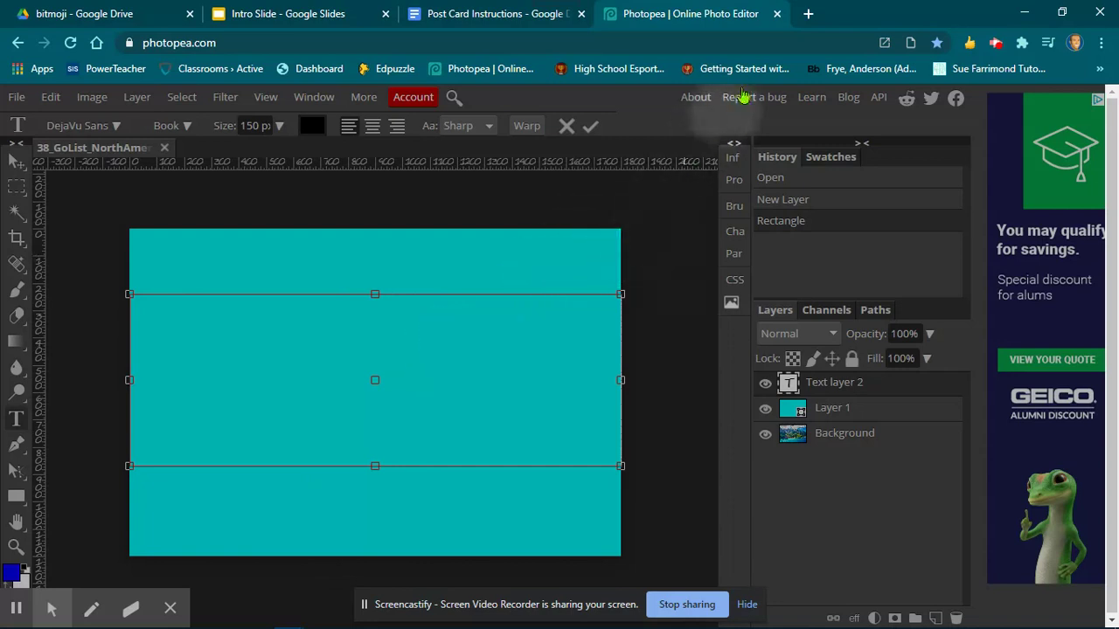
# Search the web for "hawaii" in a new browser tab
pyautogui.click(808, 13)
pyautogui.click(467, 369)
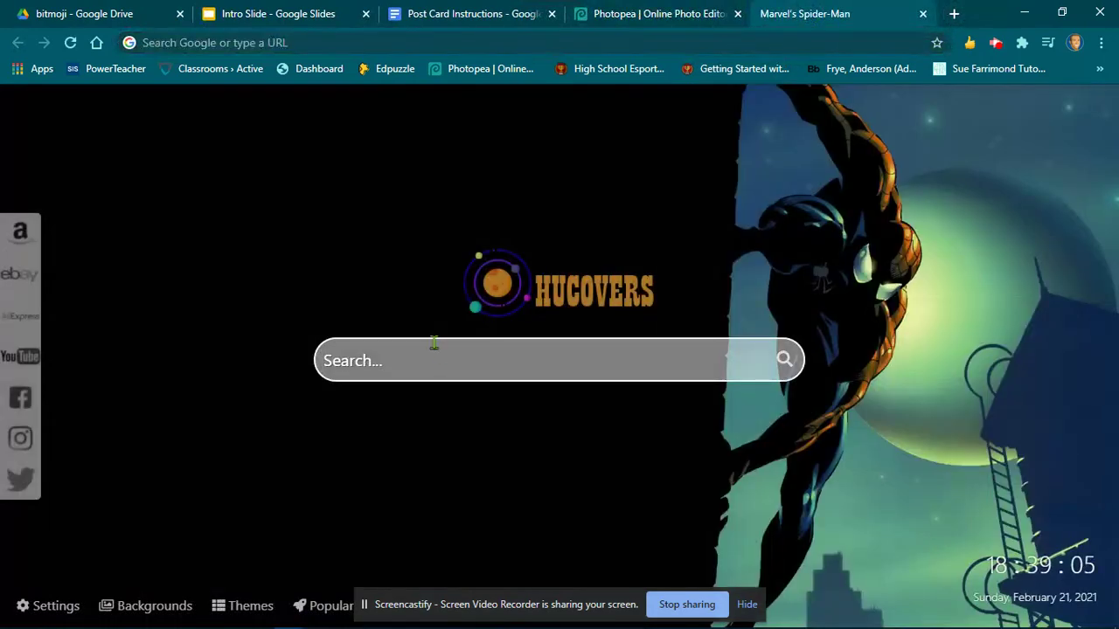
pyautogui.write('hawaii')
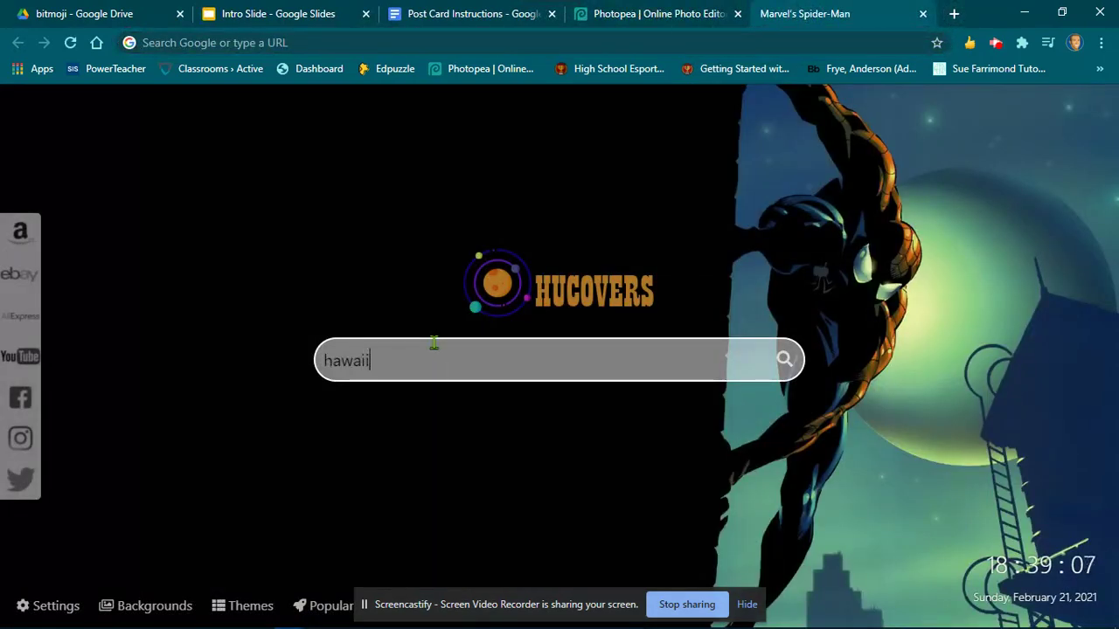
pyautogui.press('Return')
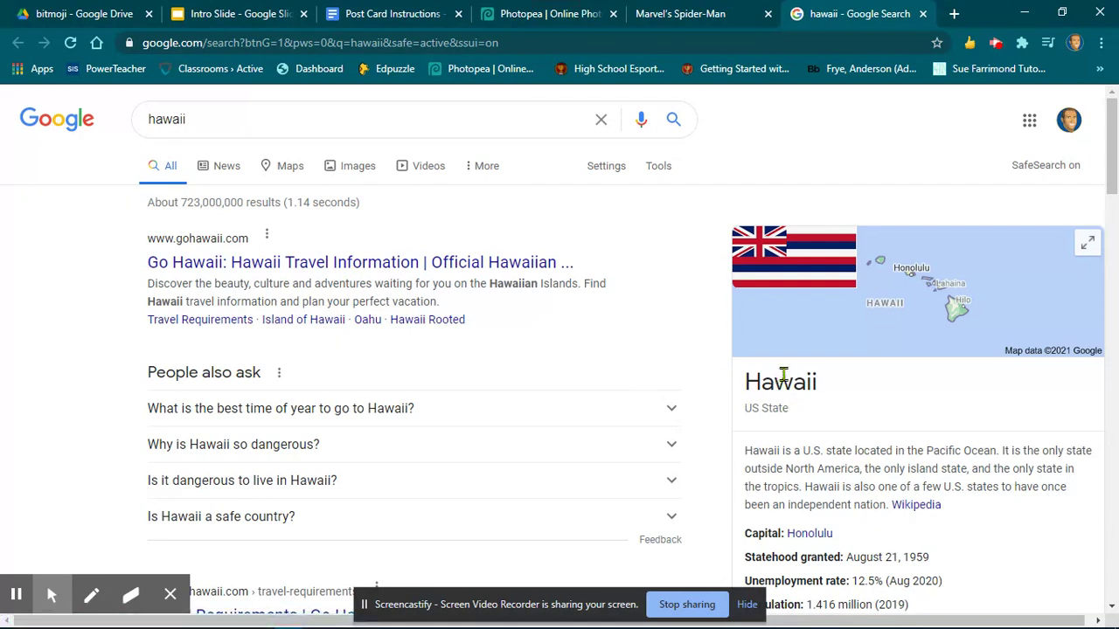
# Switch back to Photopea, enter "Hawaii" in the text box, and set the text size to 600 px
pyautogui.click(518, 10)
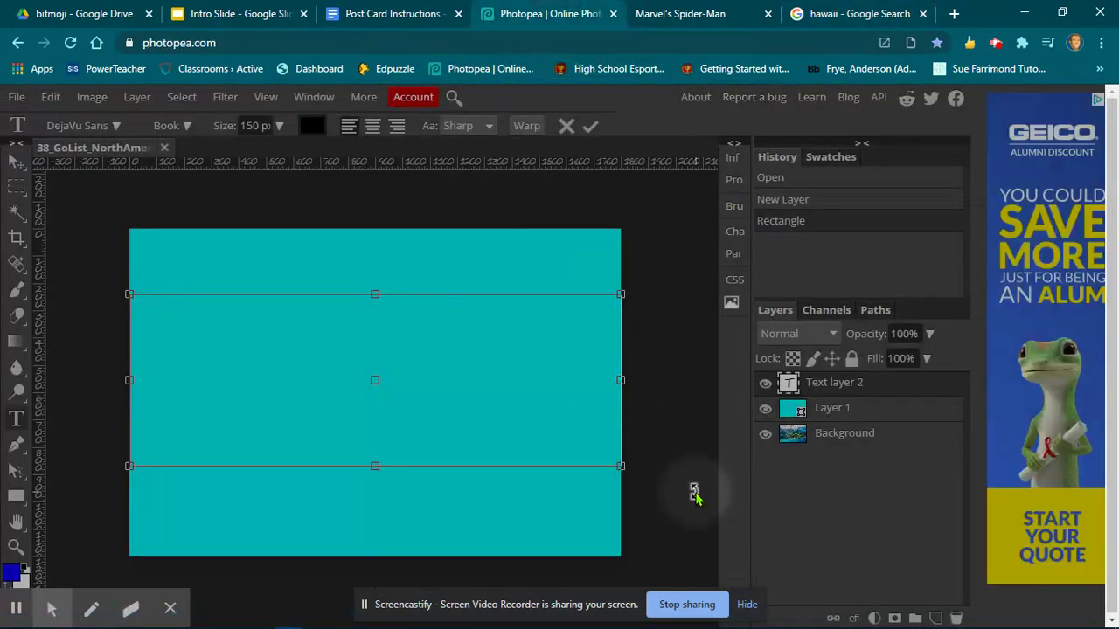
pyautogui.write('Hawaii')
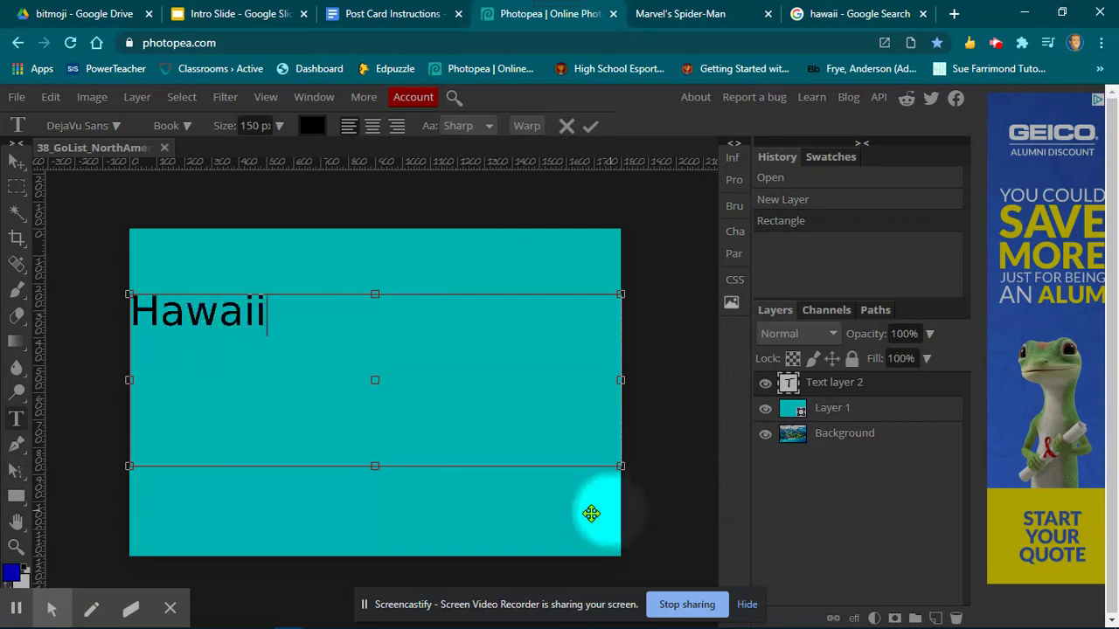
pyautogui.moveTo(287, 324); pyautogui.dragTo(122, 318)
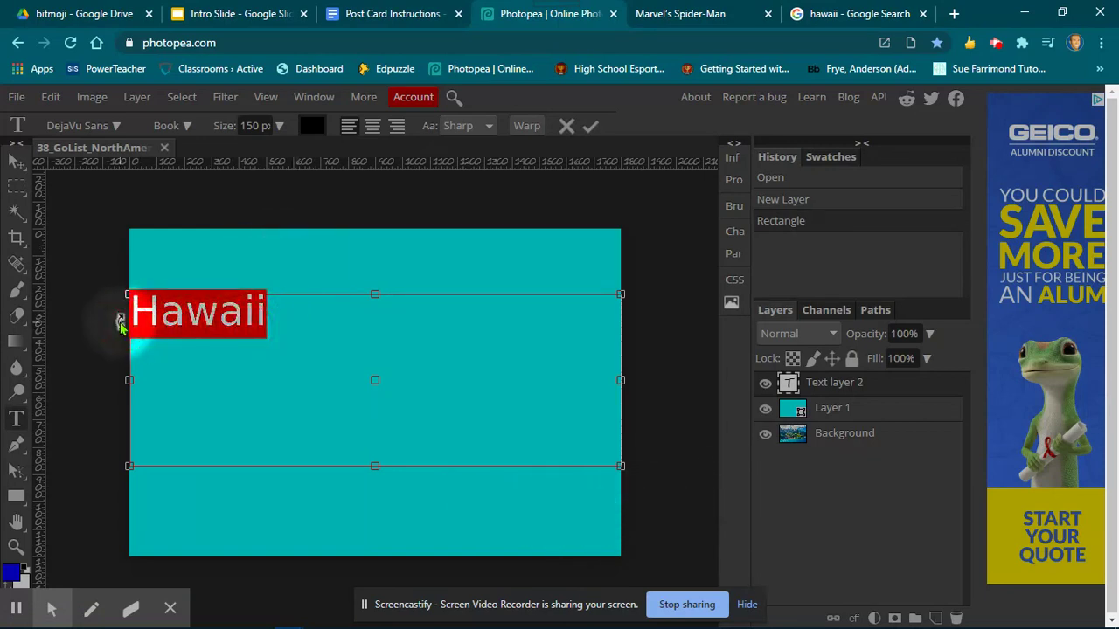
pyautogui.moveTo(260, 126); pyautogui.dragTo(243, 127)
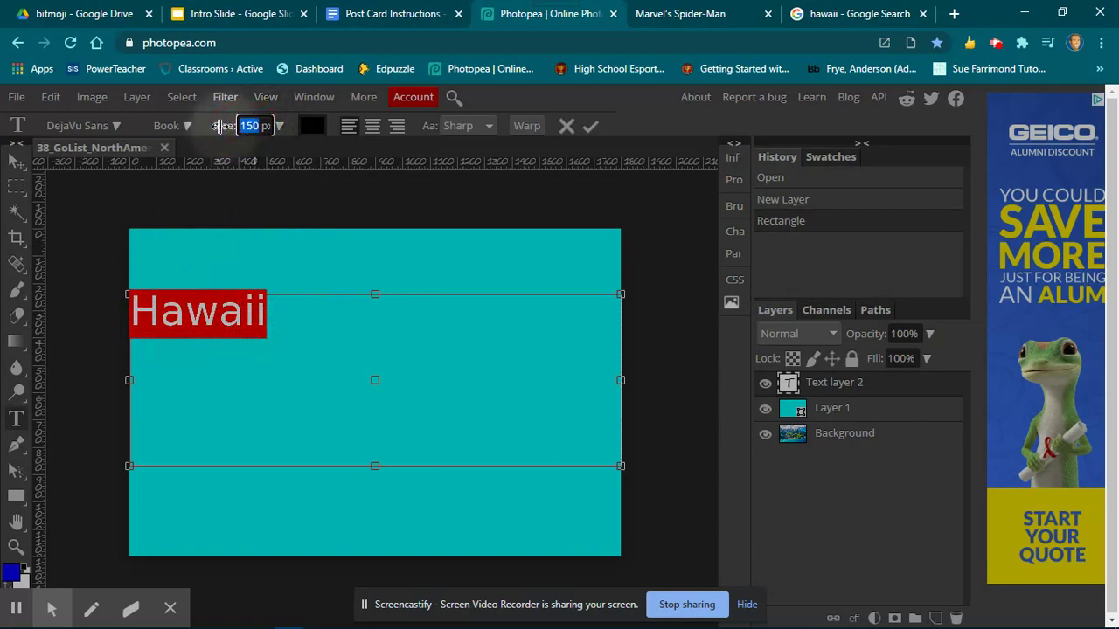
pyautogui.write('60')
pyautogui.click(591, 126)
# Set the size of the "Hawaii" text to 400 px so the word fits inside the image
pyautogui.doubleClick(179, 350)
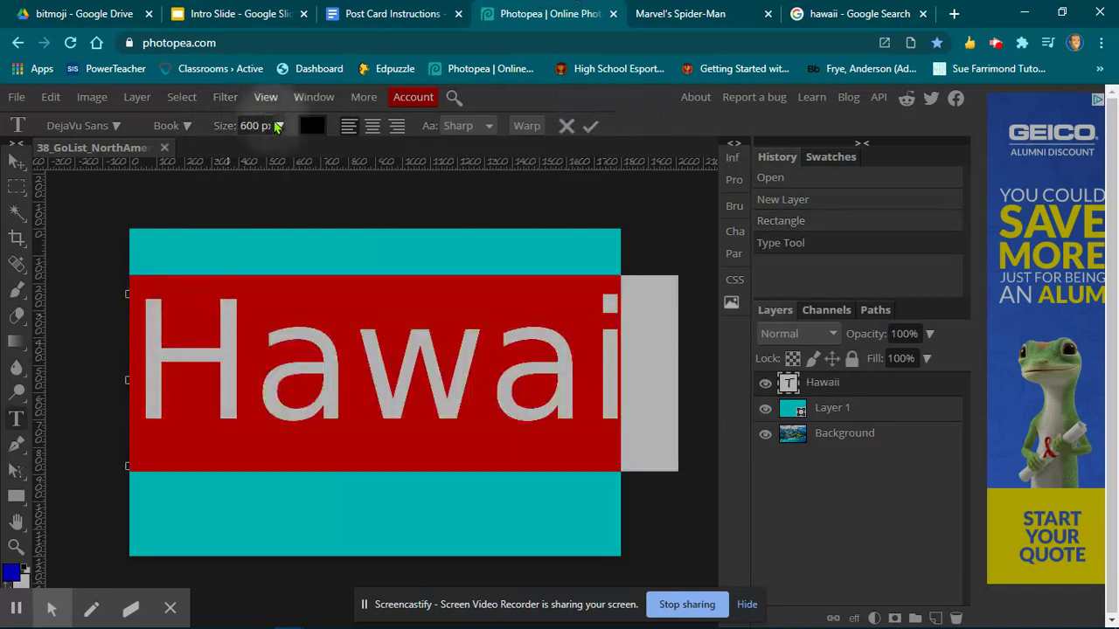
pyautogui.click(279, 128)
pyautogui.moveTo(276, 152); pyautogui.dragTo(274, 146)
pyautogui.click(251, 126)
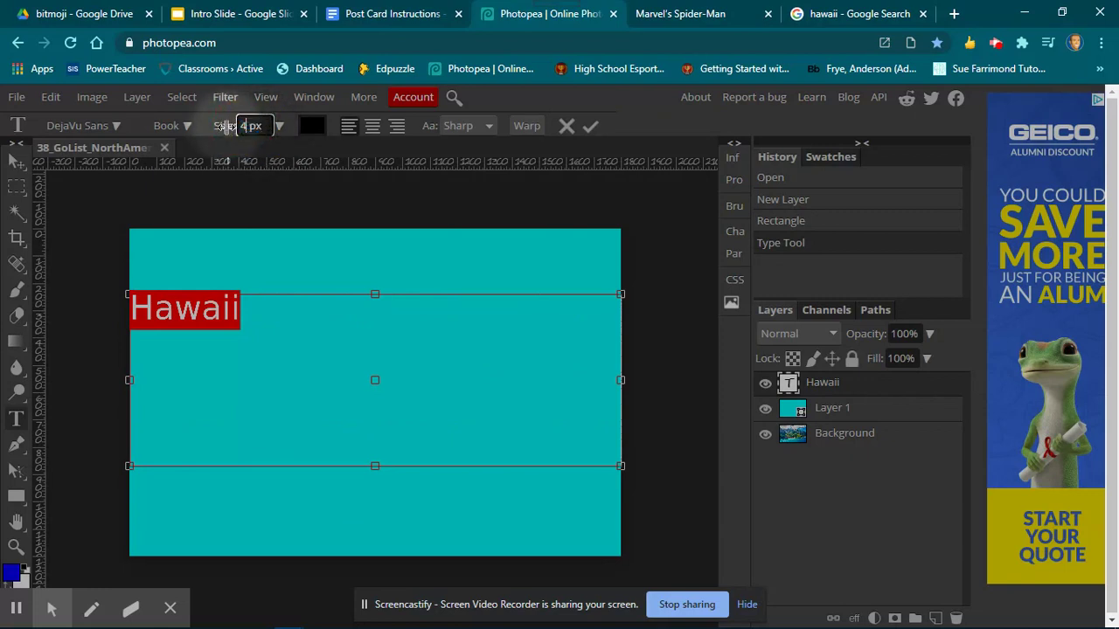
pyautogui.press('Return')
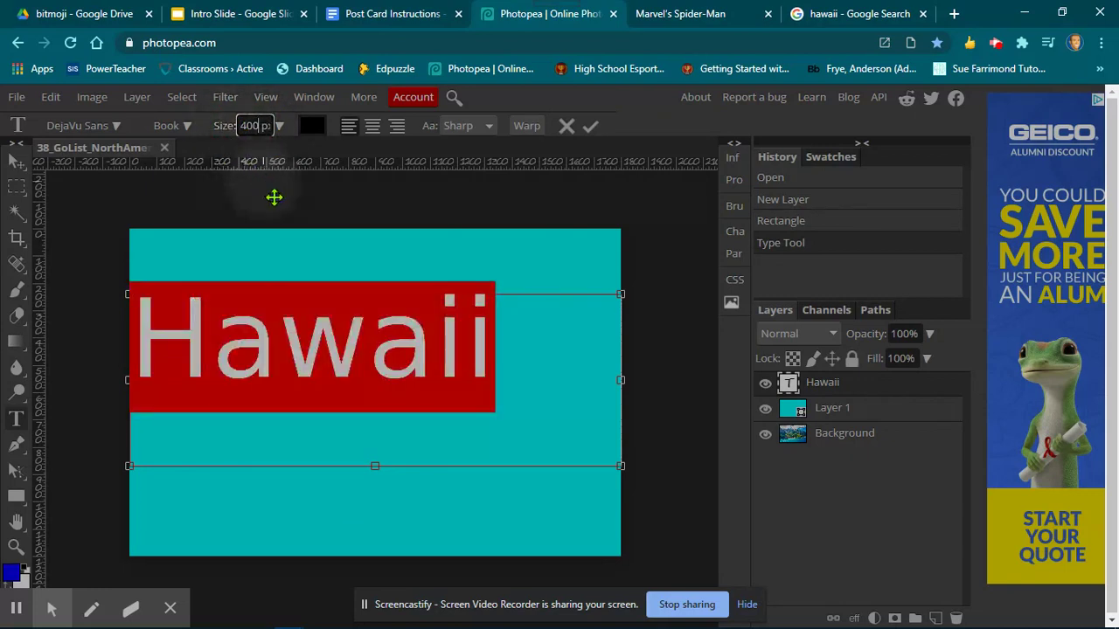
# Change the font of the "Hawaii" text to Damion
pyautogui.click(115, 127)
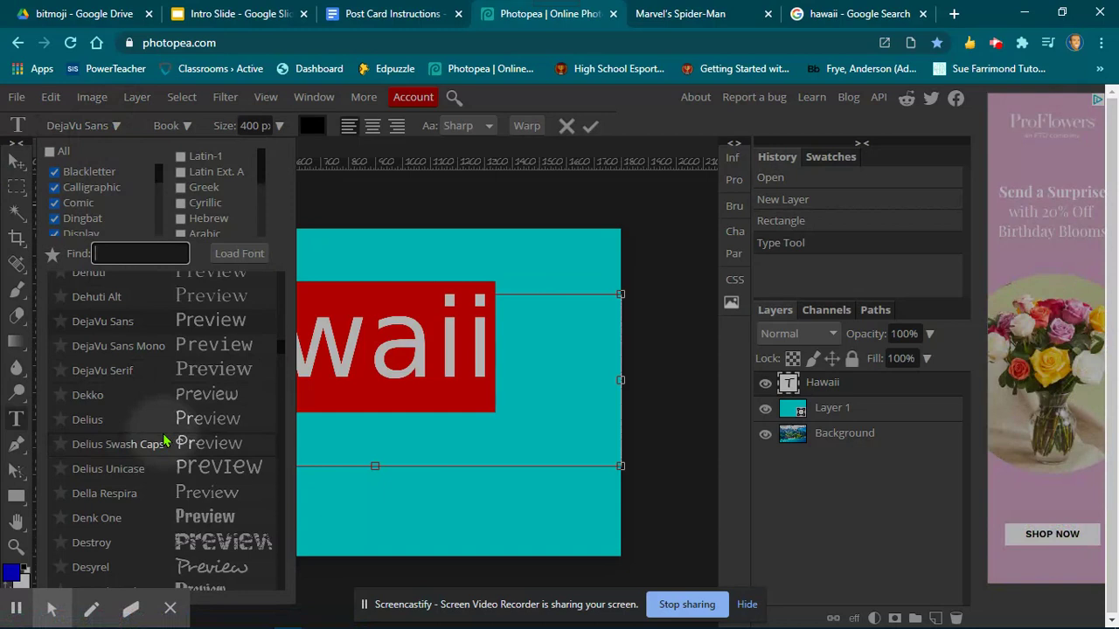
pyautogui.scroll(2, 164, 442)
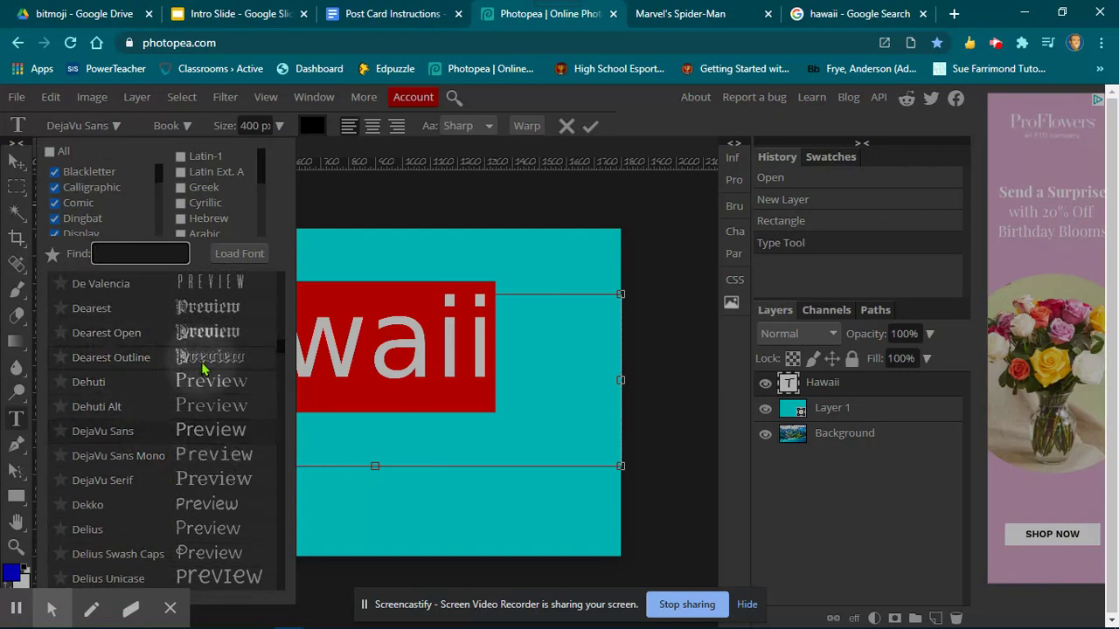
pyautogui.scroll(2, 162, 370)
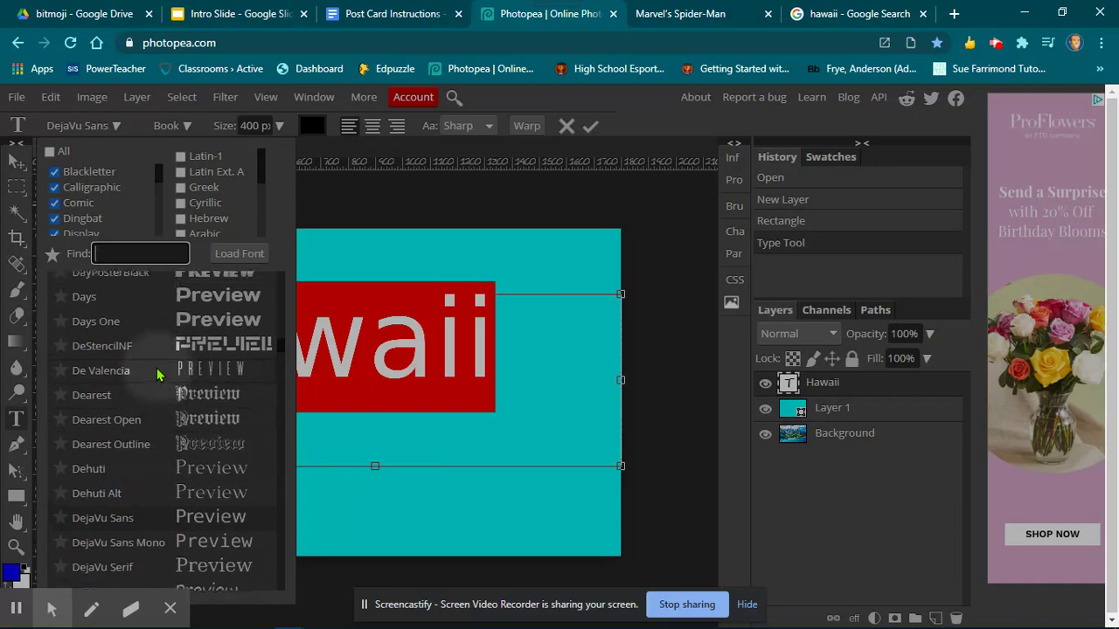
pyautogui.scroll(3, 159, 373)
pyautogui.scroll(3, 157, 375)
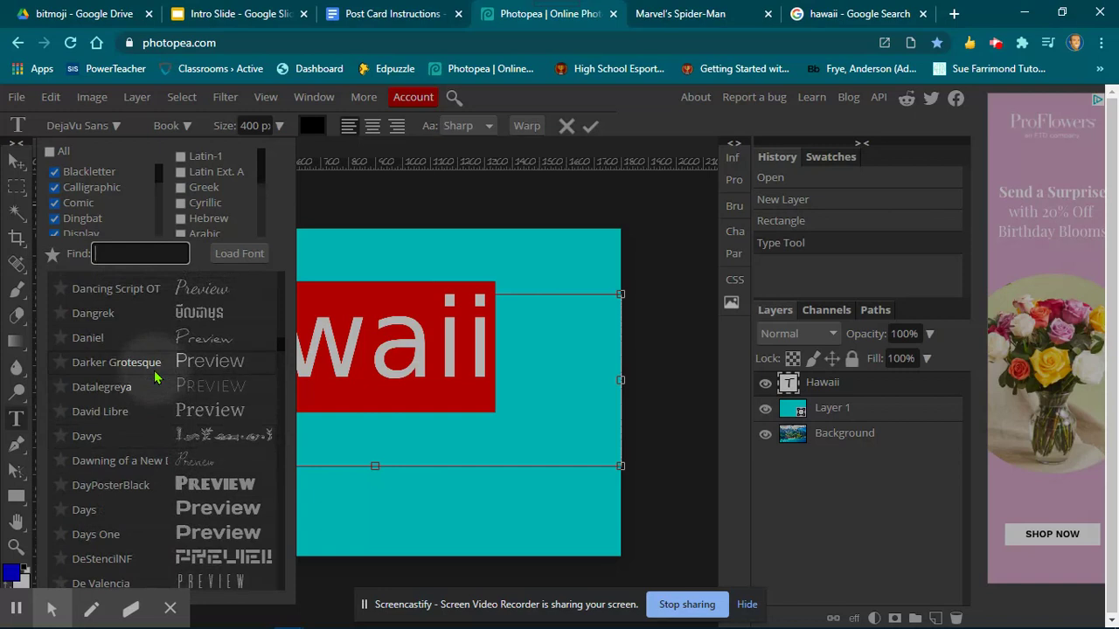
pyautogui.scroll(3, 155, 378)
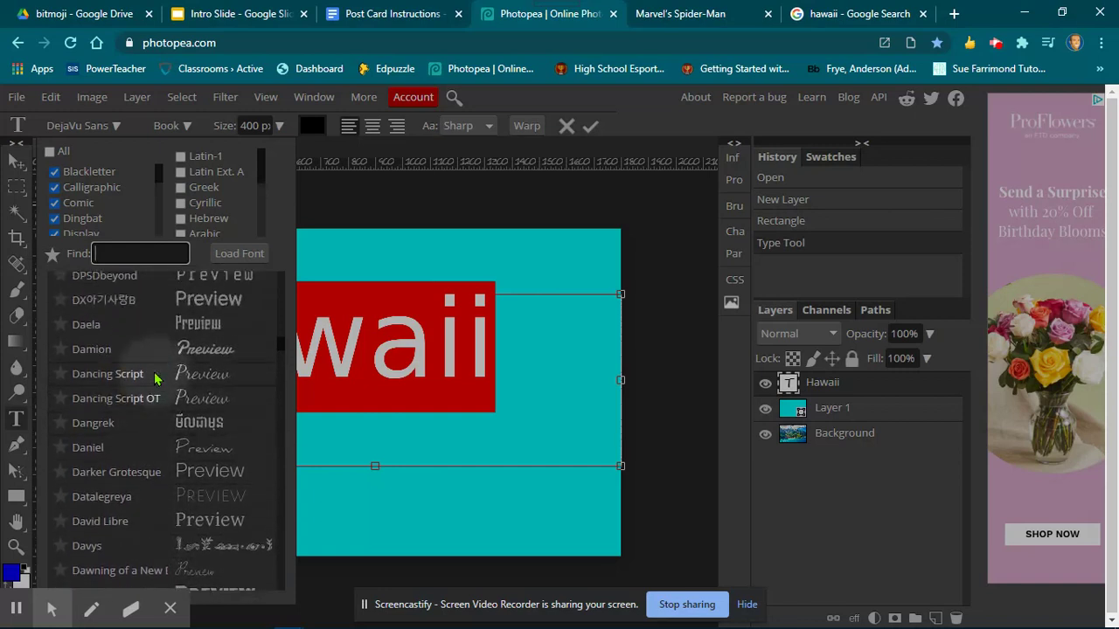
pyautogui.scroll(1, 156, 377)
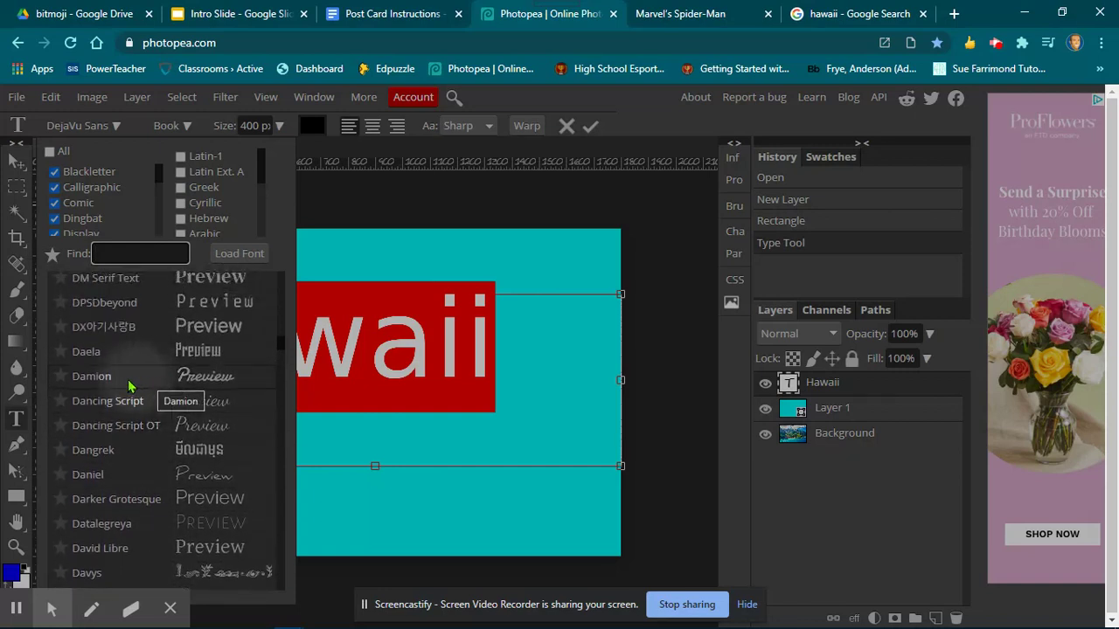
pyautogui.click(91, 377)
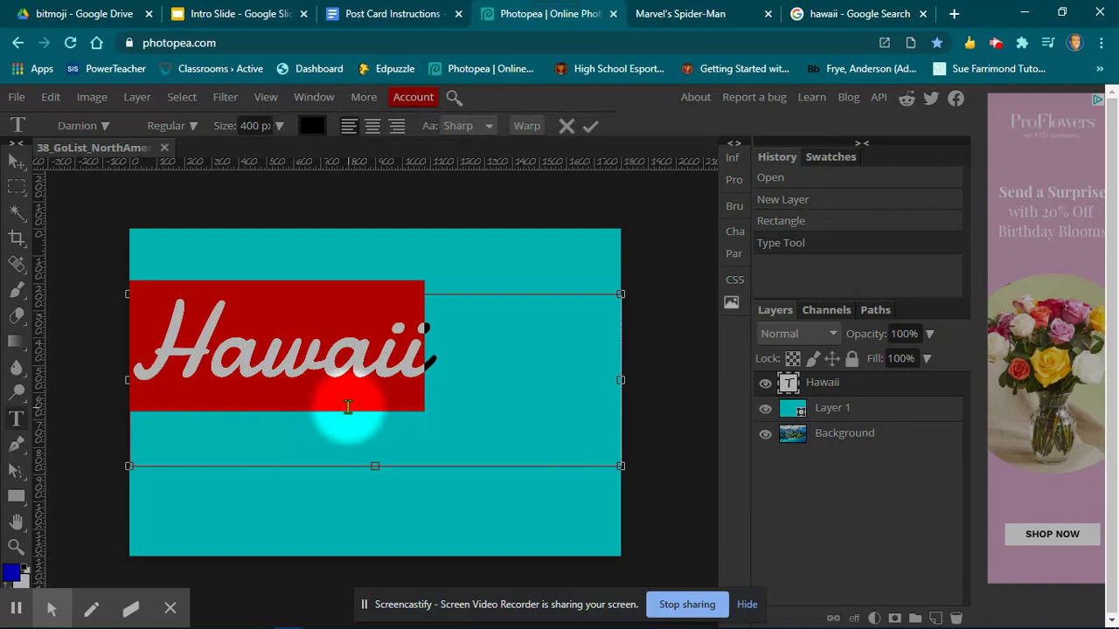
# Set the "Hawaii" text size to 500 px and move the word down and right, toward the postcard's lower middle
pyautogui.doubleClick(248, 126)
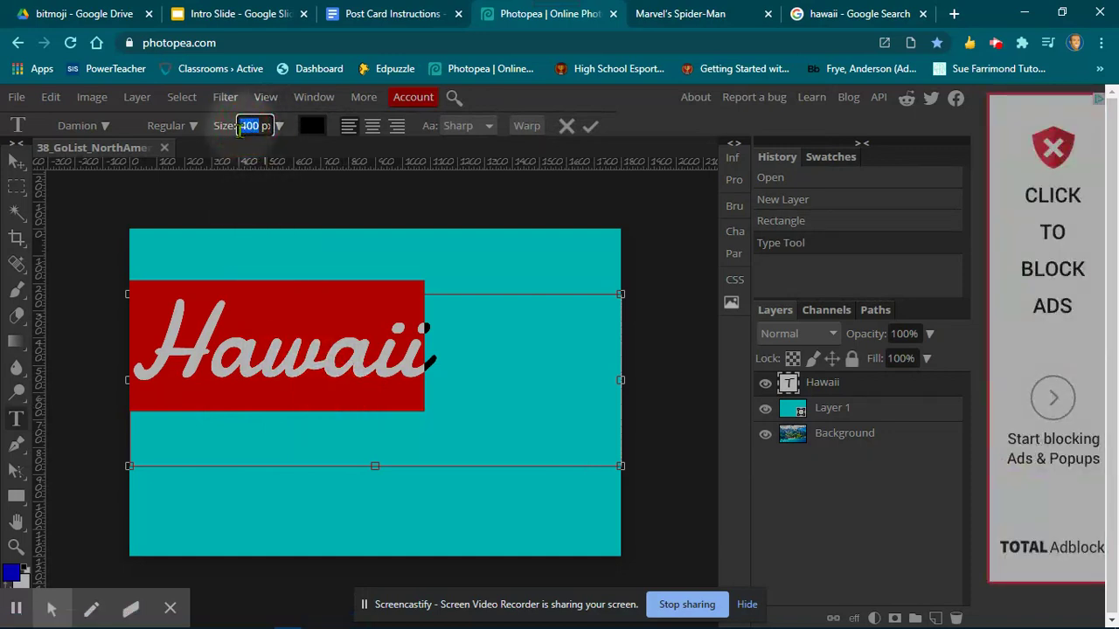
pyautogui.write('500')
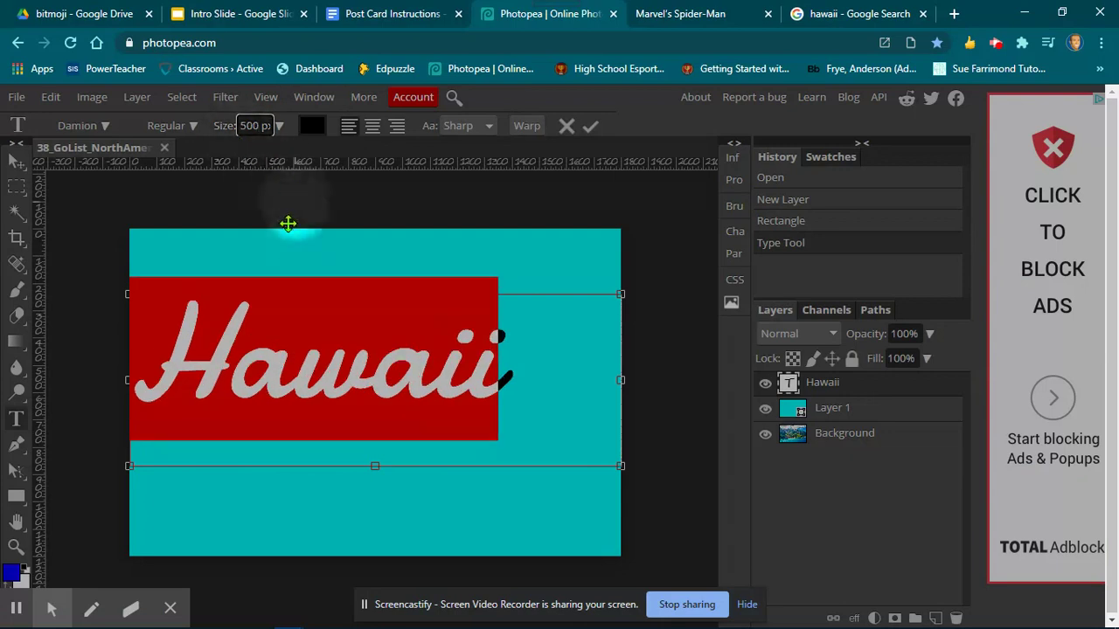
pyautogui.click(15, 161)
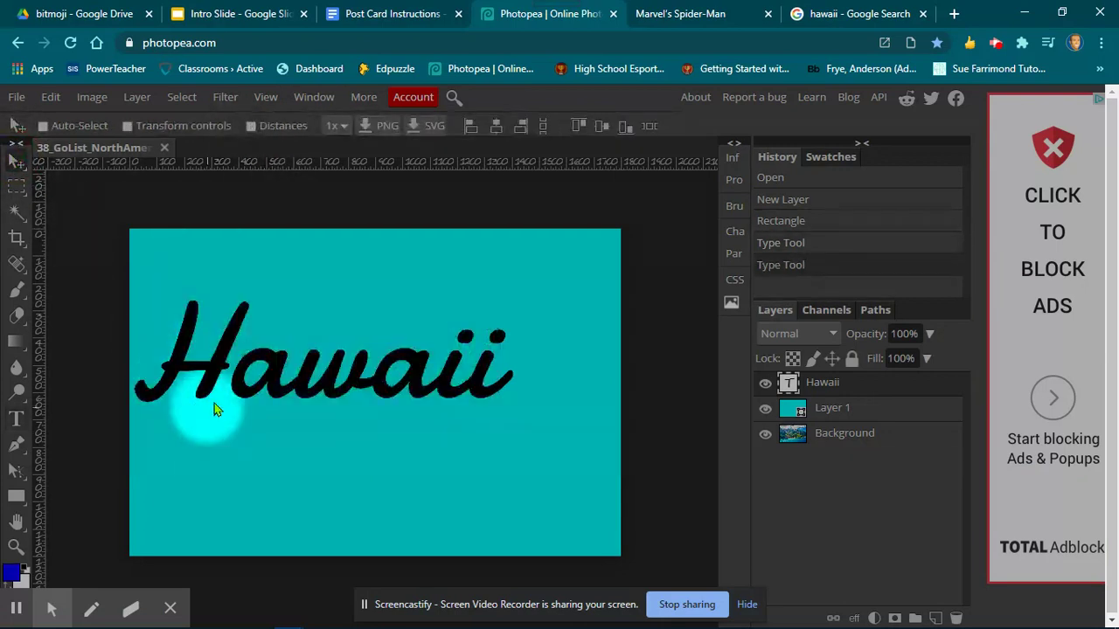
pyautogui.moveTo(228, 377); pyautogui.dragTo(269, 418)
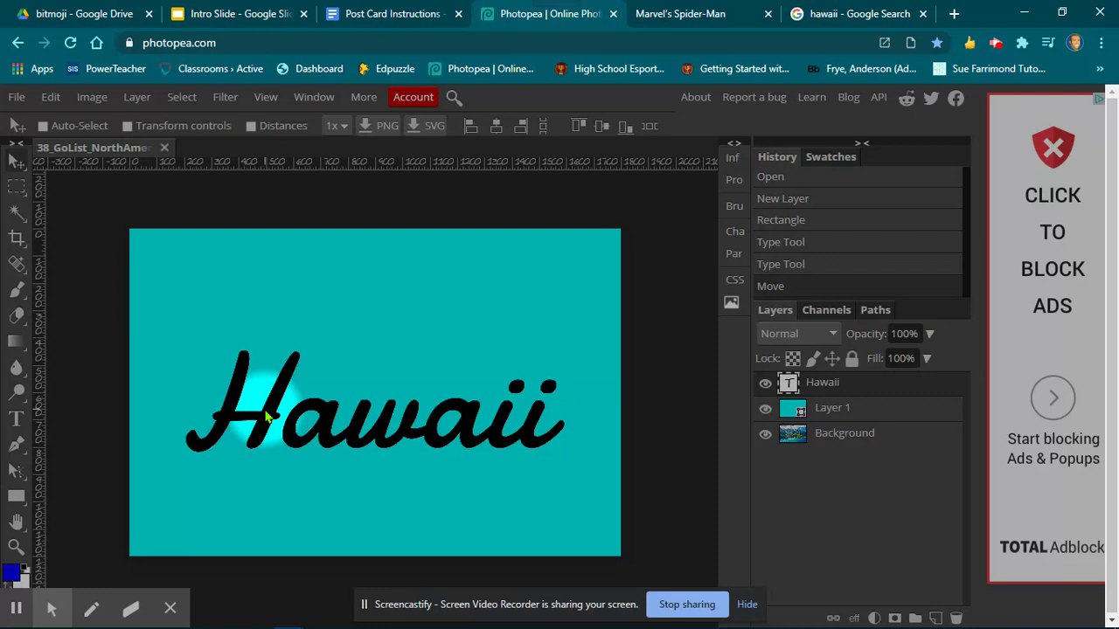
pyautogui.scroll(3, 266, 417)
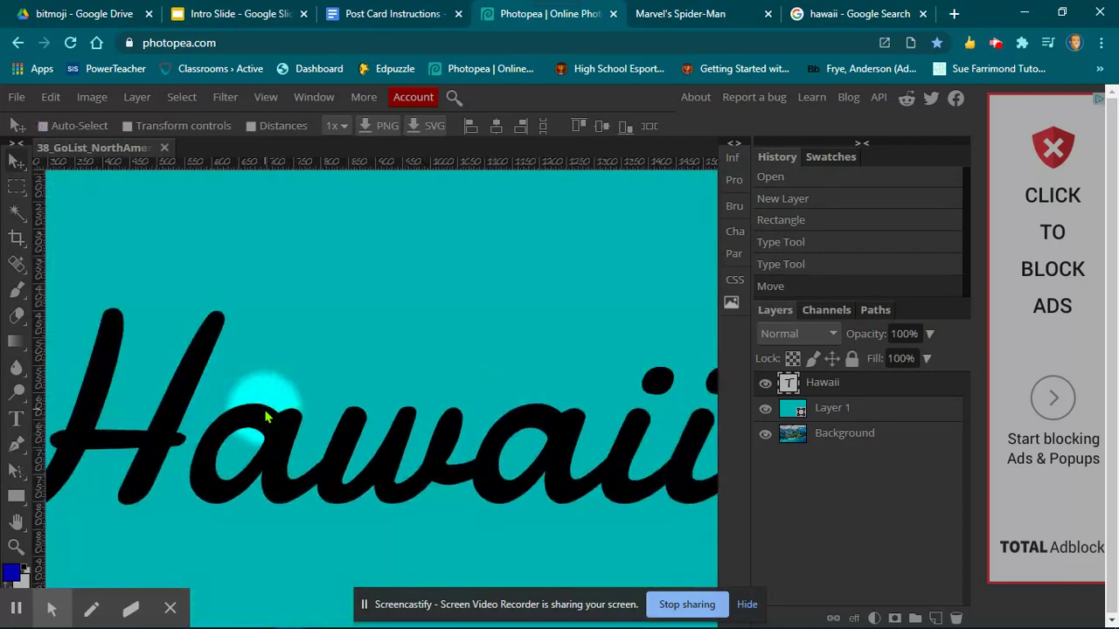
pyautogui.scroll(-2, 266, 417)
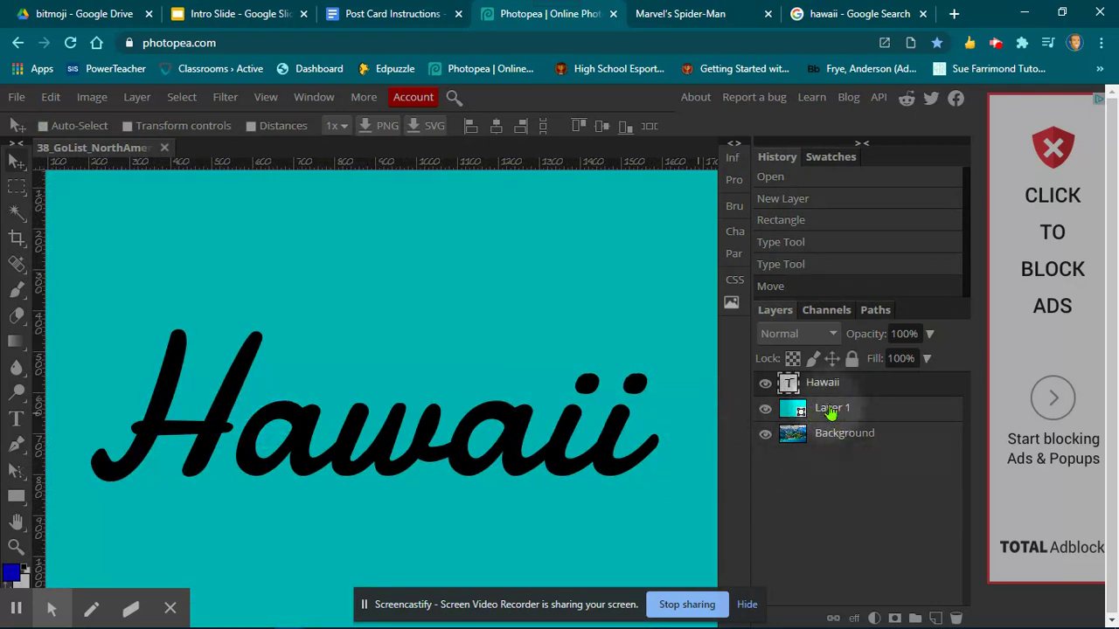
# Try shifting the cyan rectangle on Layer 1 slightly to the right and undo that move
pyautogui.click(843, 416)
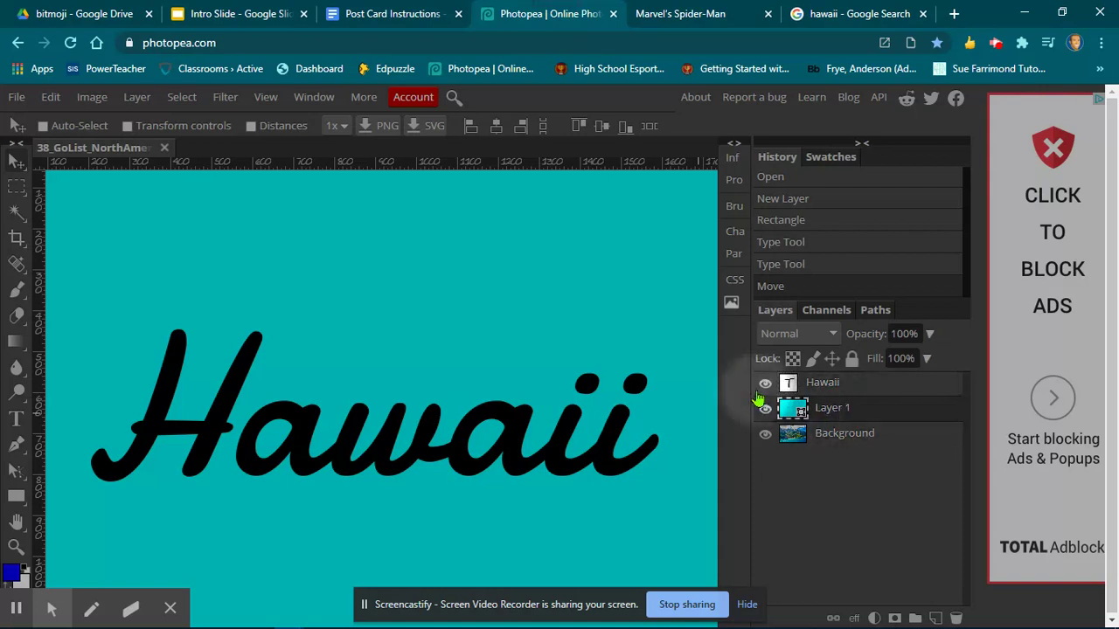
pyautogui.hotkey('ctrl', '-')
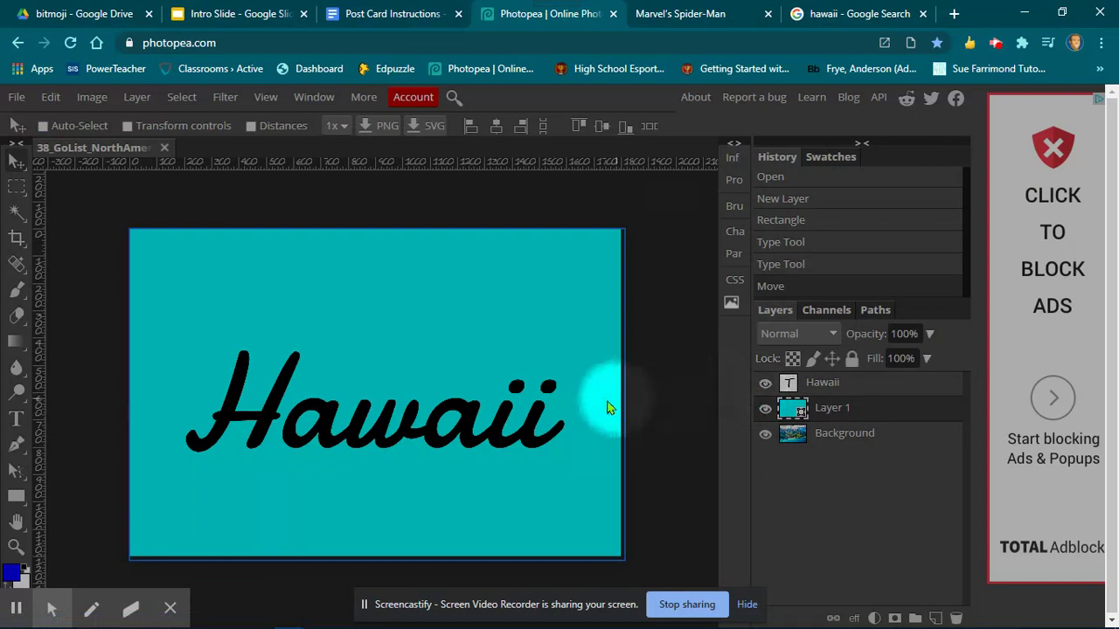
pyautogui.moveTo(494, 431)
pyautogui.mouseDown()
pyautogui.moveTo(445, 399)
pyautogui.moveTo(507, 435)
pyautogui.mouseUp()
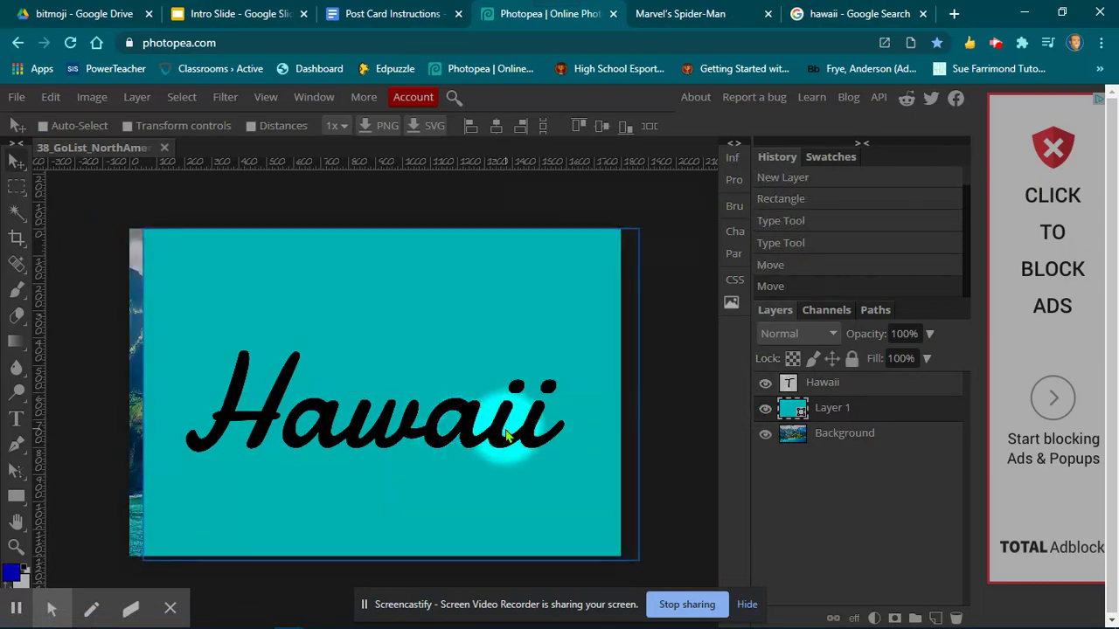
pyautogui.hotkey('ctrl', 'z')
# Enlarge the "Hawaii" text to 600 px and shift it left so the whole word fits on the postcard
pyautogui.click(839, 383)
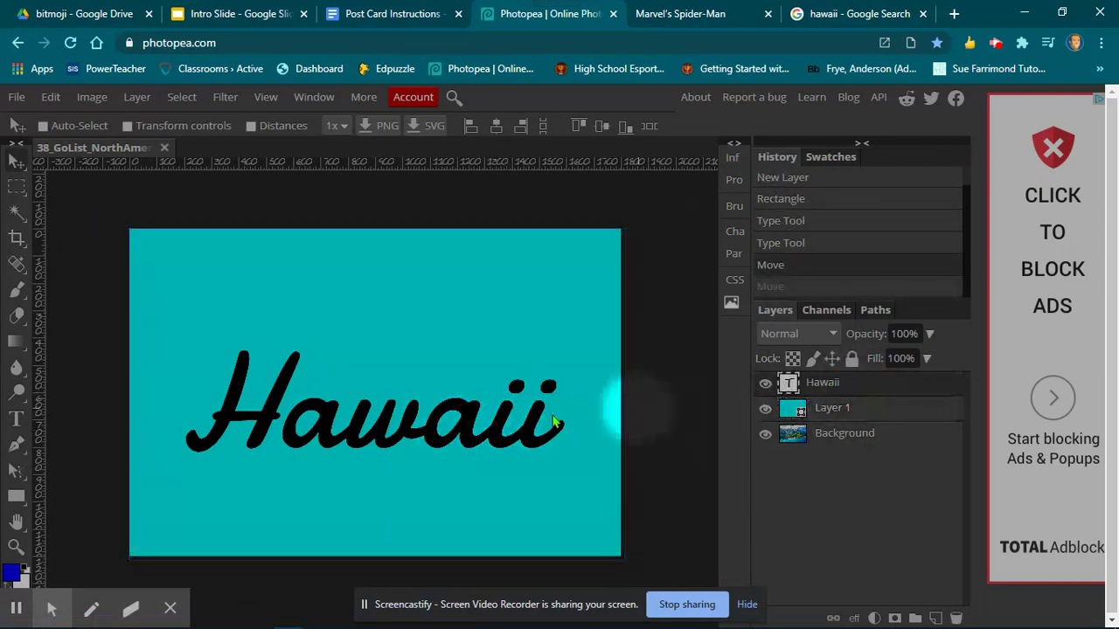
pyautogui.doubleClick(473, 434)
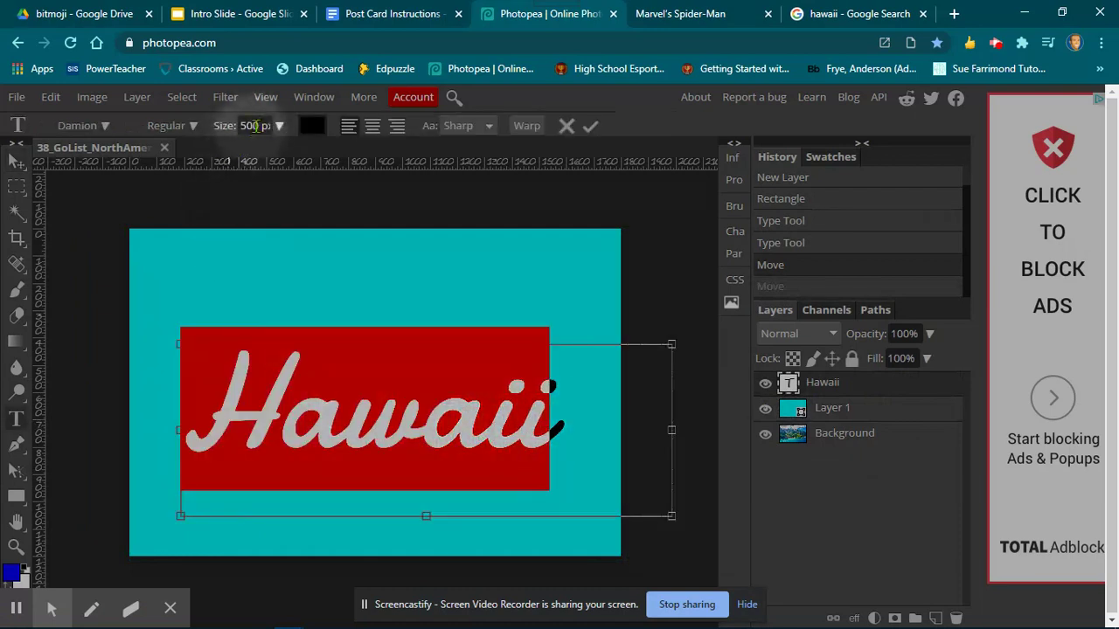
pyautogui.moveTo(259, 125); pyautogui.dragTo(234, 129)
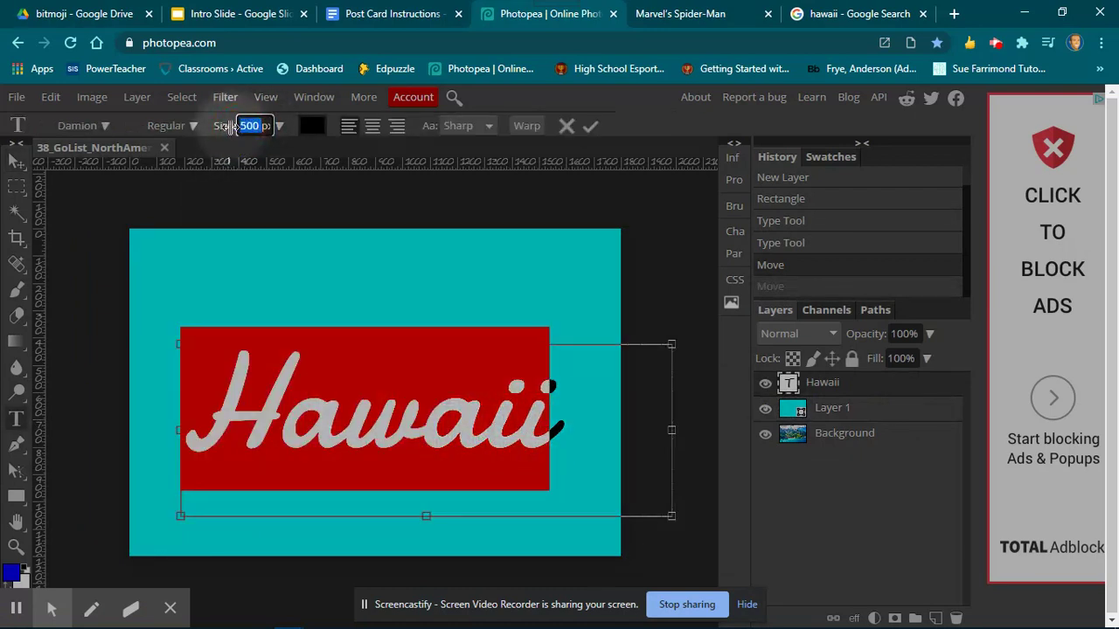
pyautogui.write('600')
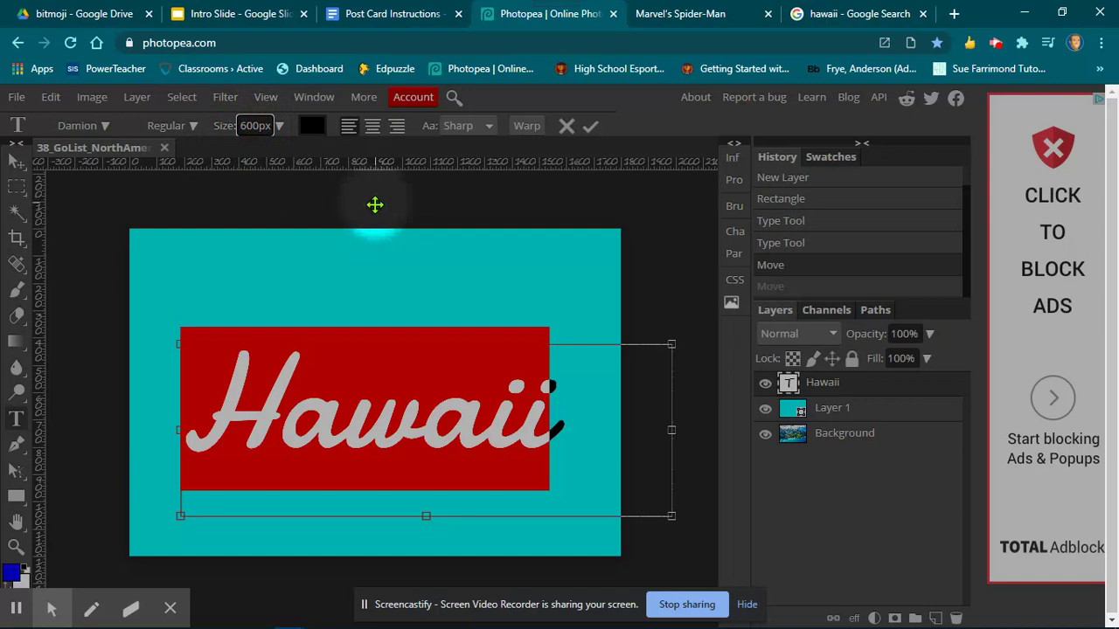
pyautogui.press('Return')
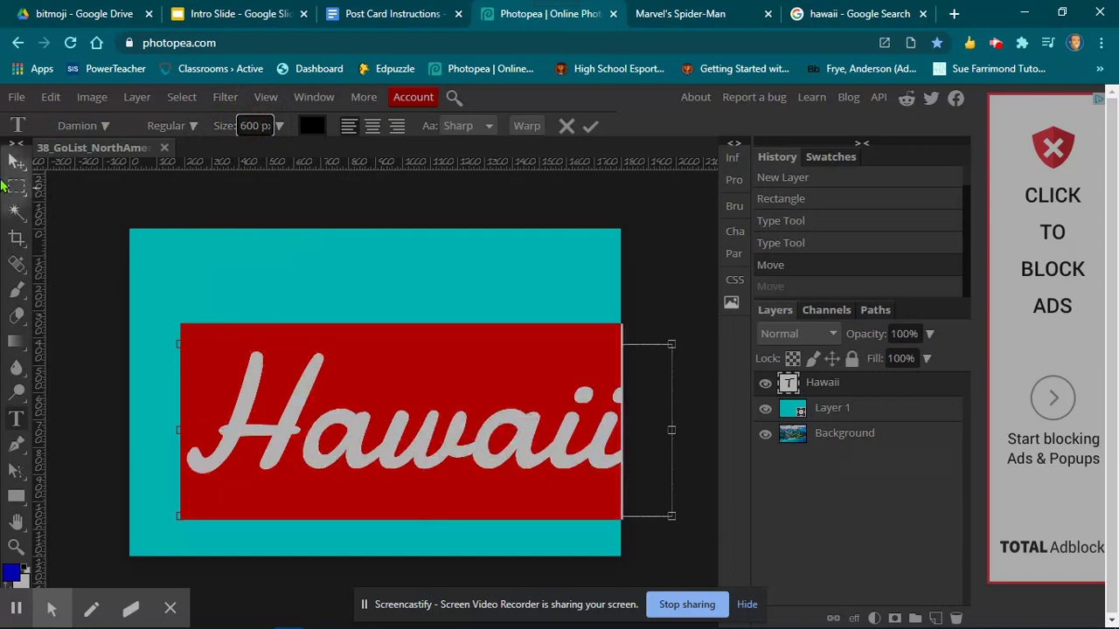
pyautogui.click(591, 125)
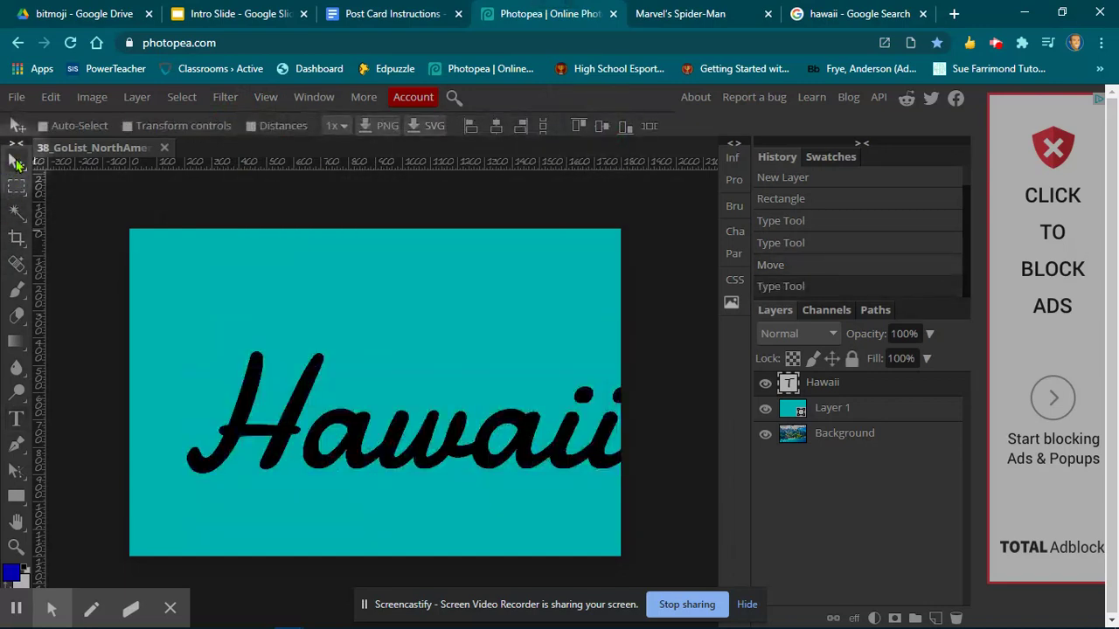
pyautogui.moveTo(388, 452); pyautogui.dragTo(352, 449)
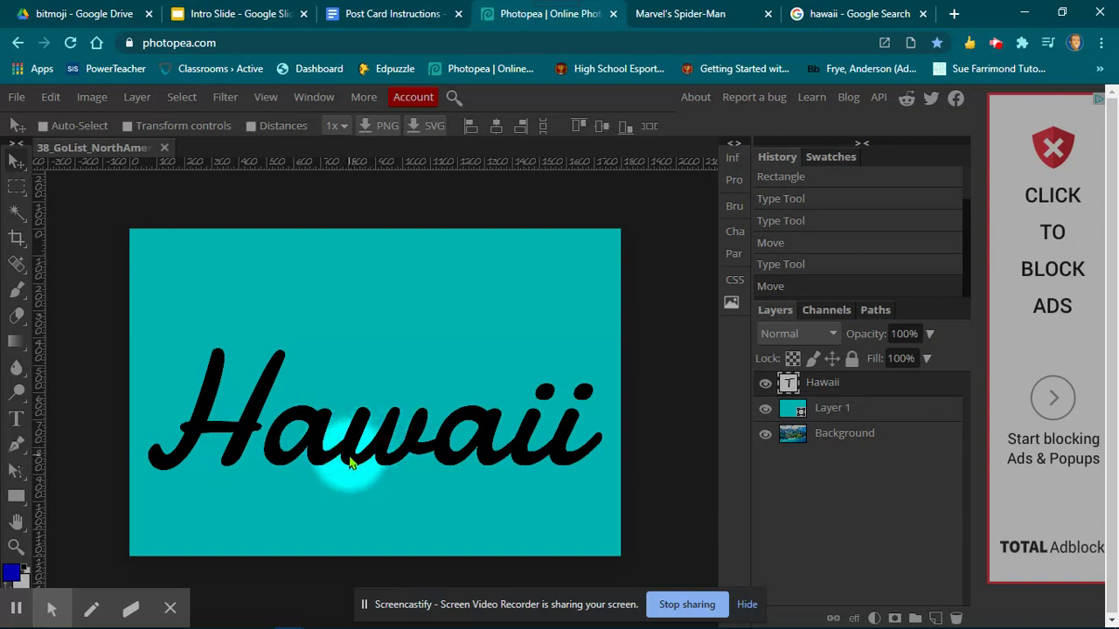
# With Layer 1 active, trace the outline of the letter H with Magnetic Lasso Select and close the selection
pyautogui.click(865, 408)
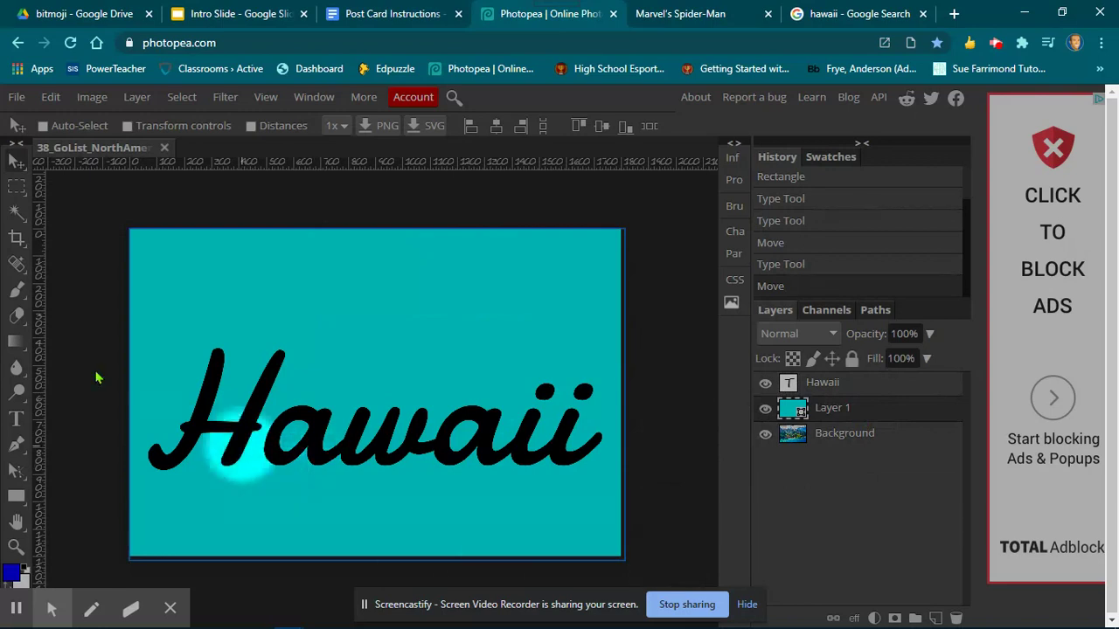
pyautogui.rightClick(18, 189)
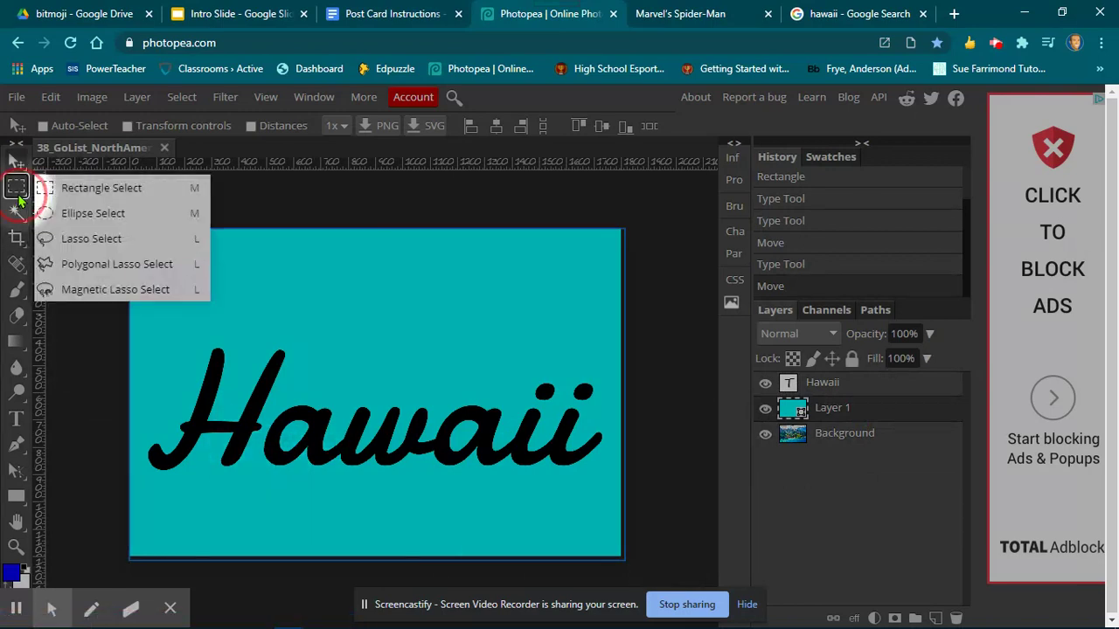
pyautogui.click(72, 289)
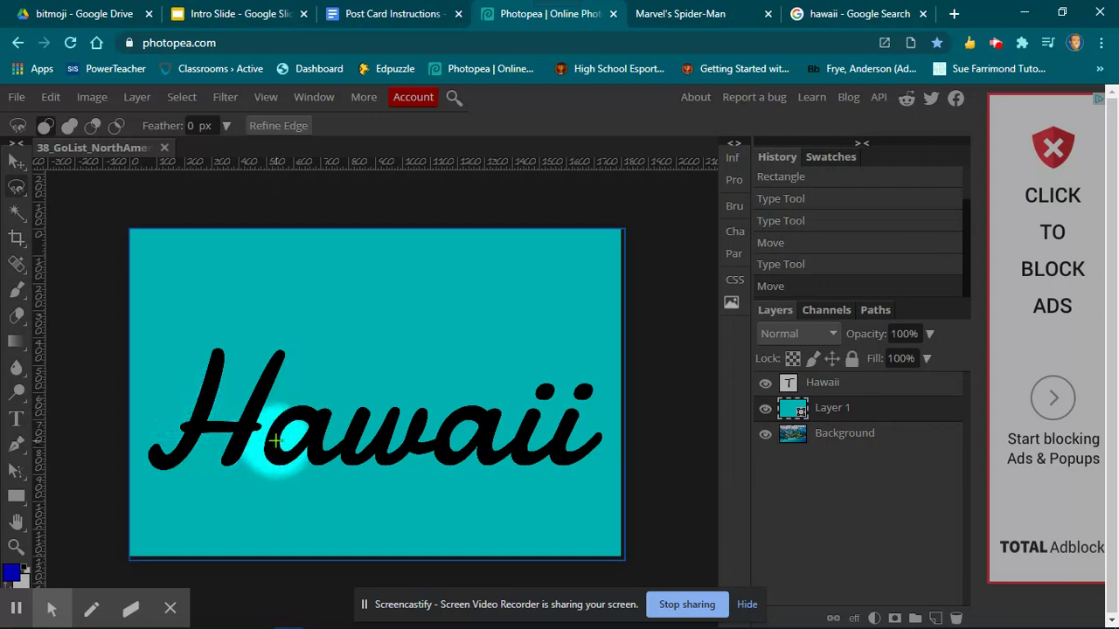
pyautogui.scroll(5, 277, 448)
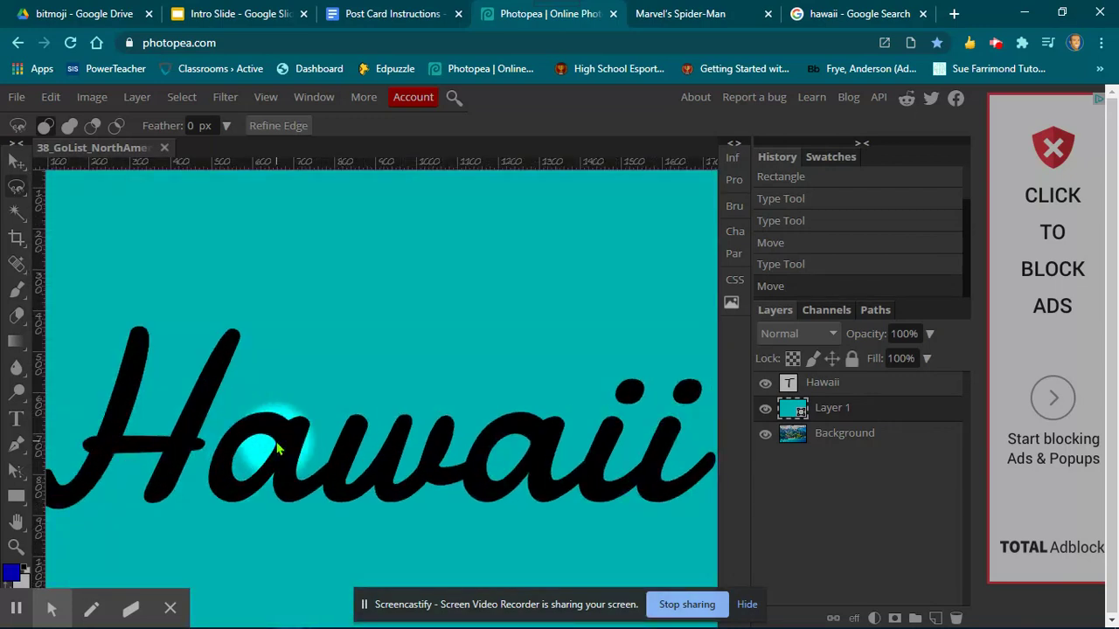
pyautogui.moveTo(267, 437); pyautogui.dragTo(472, 422)
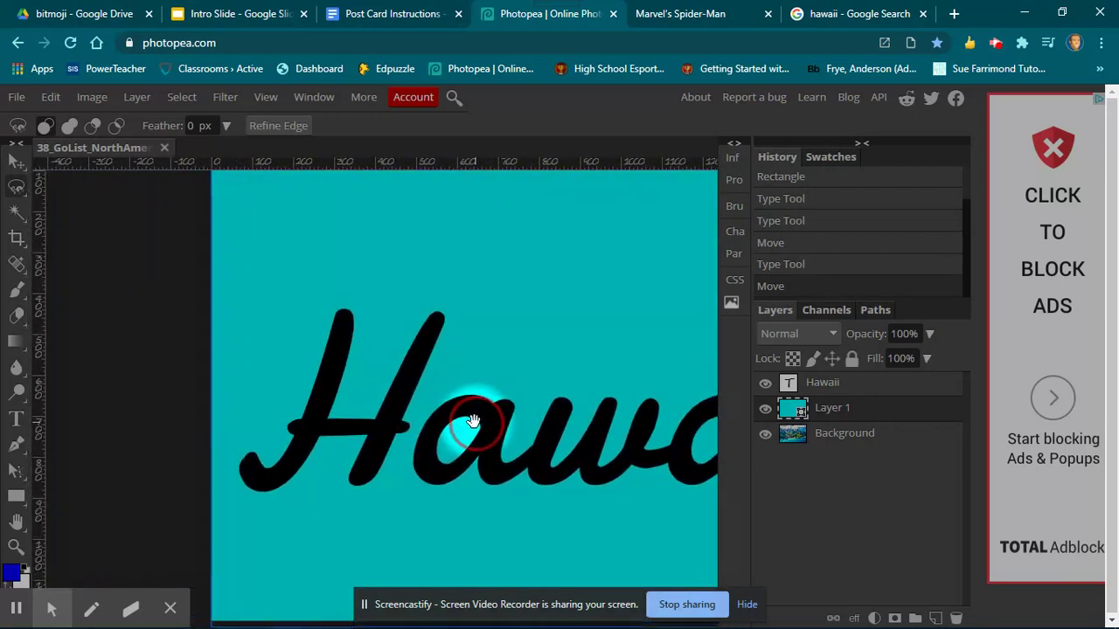
pyautogui.click(301, 418)
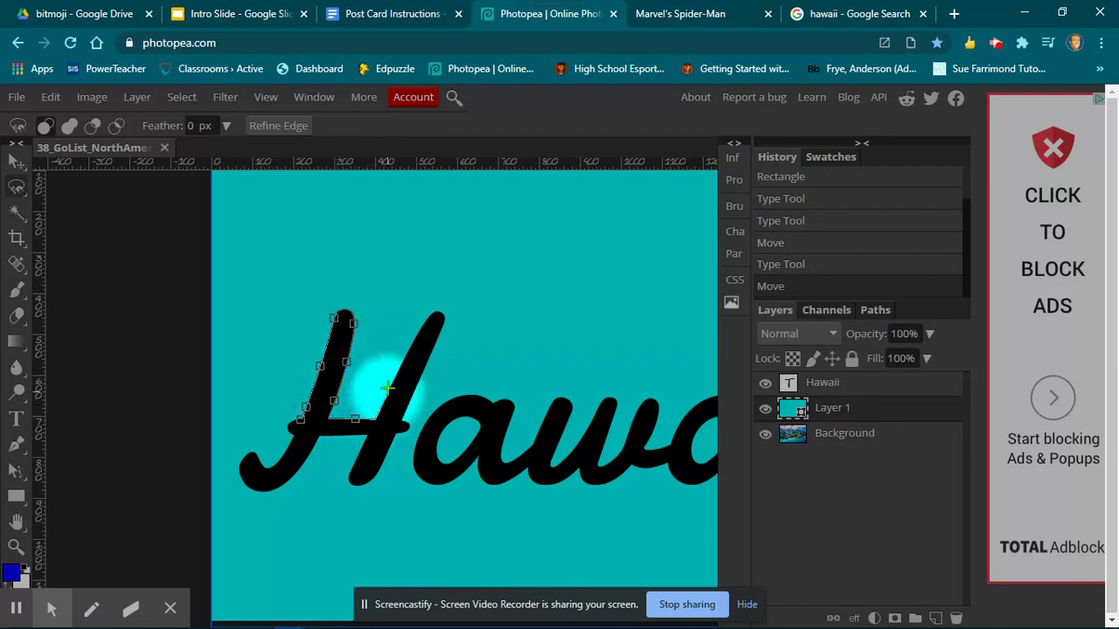
pyautogui.click(433, 313)
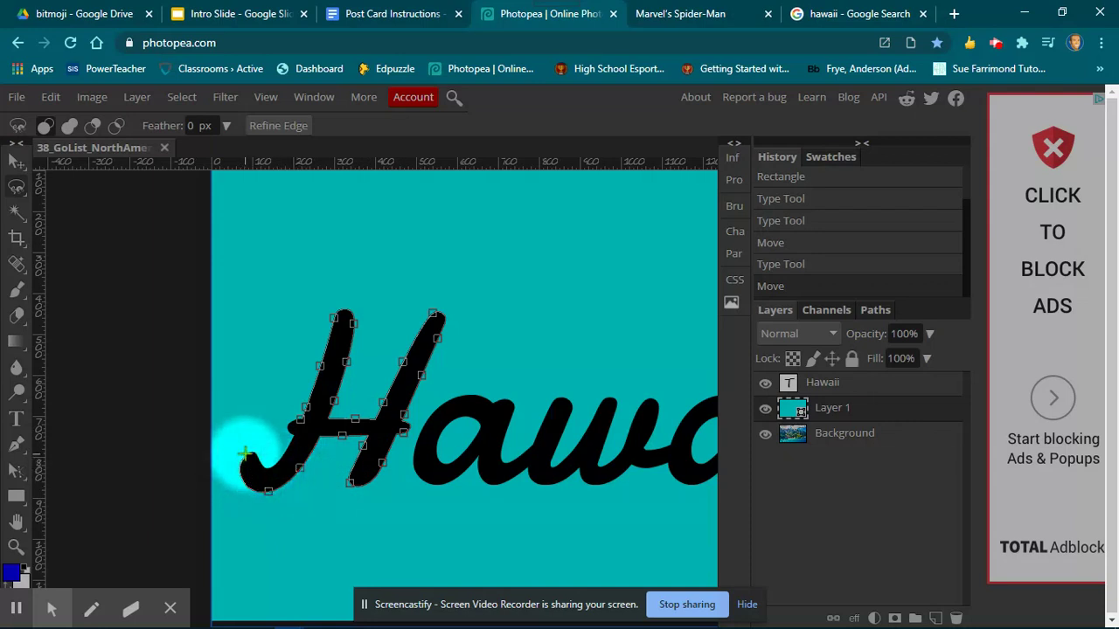
pyautogui.click(300, 420)
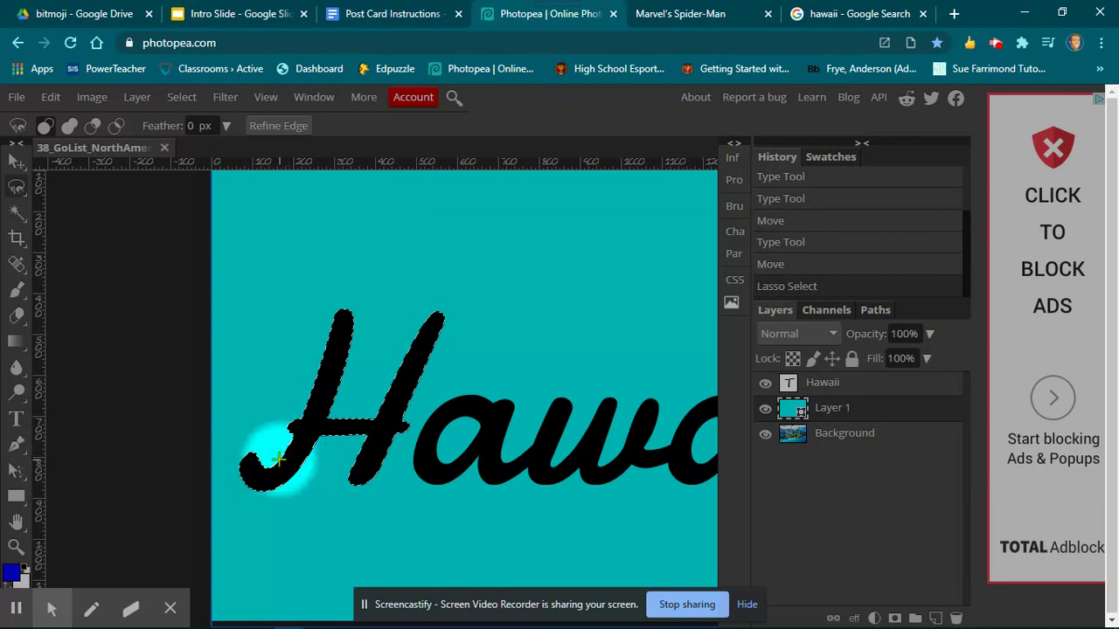
# Rasterize Layer 1 and clear the selected H shape from its cyan fill
pyautogui.press('Delete')
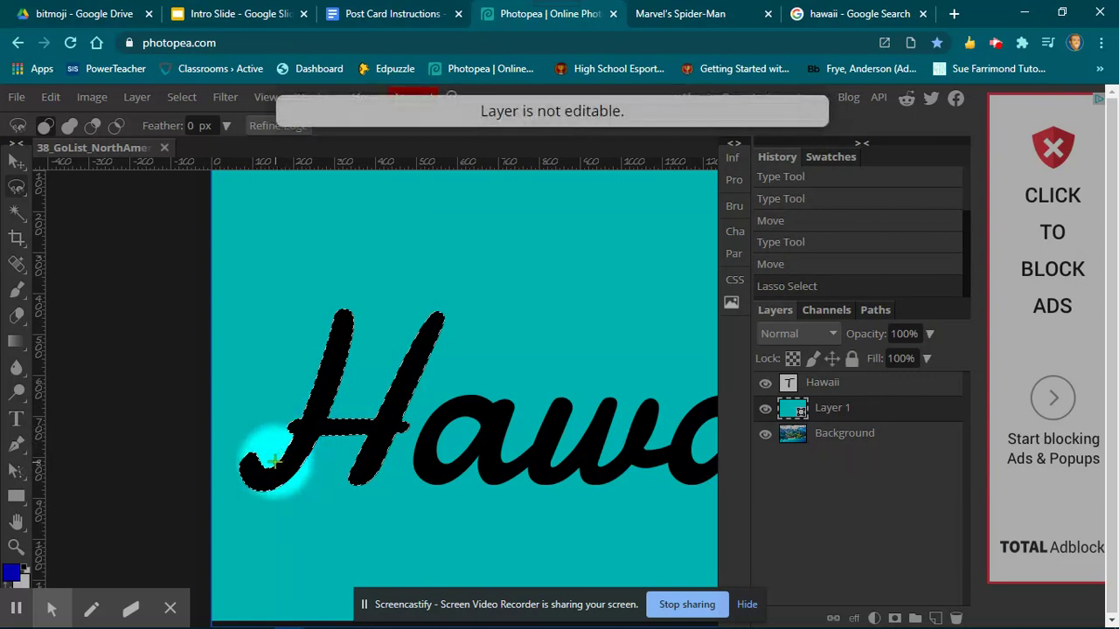
pyautogui.rightClick(832, 418)
pyautogui.click(863, 365)
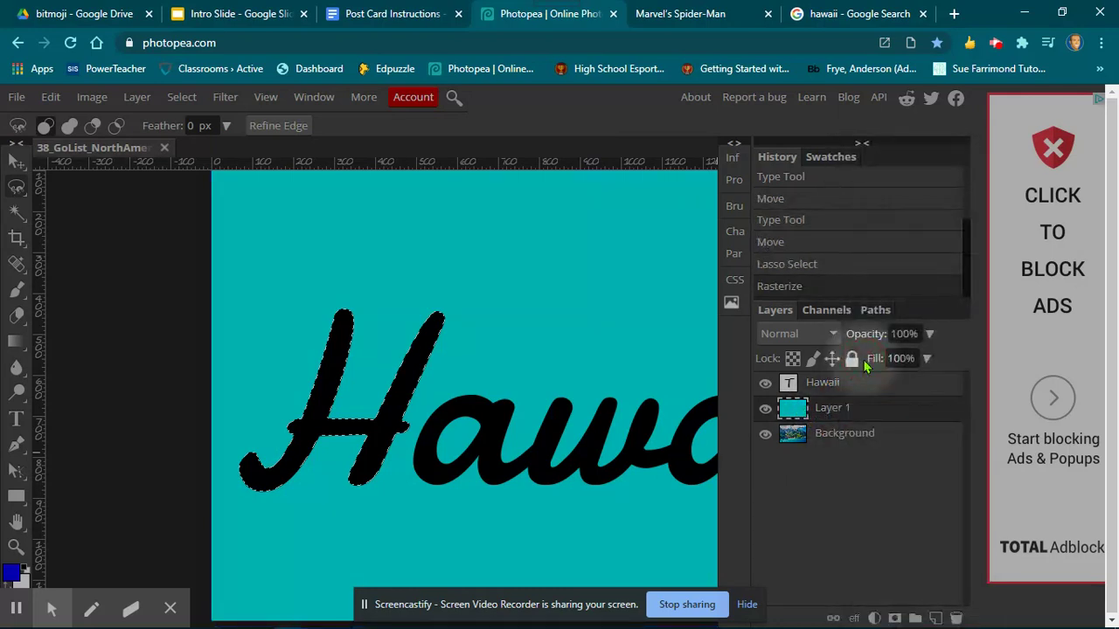
pyautogui.press('Delete')
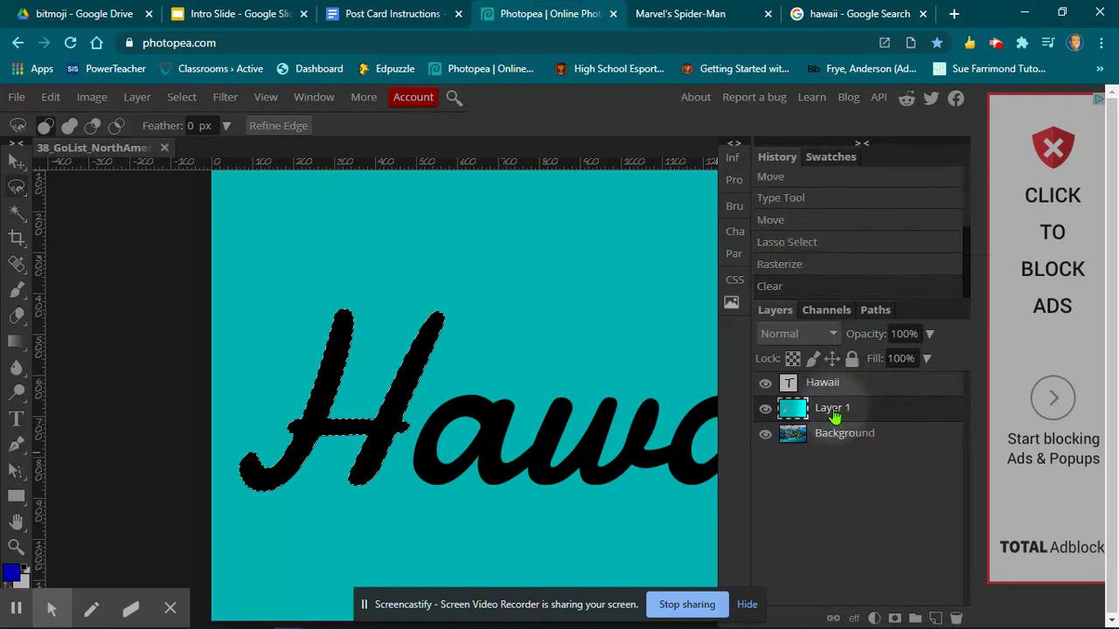
pyautogui.press('Delete')
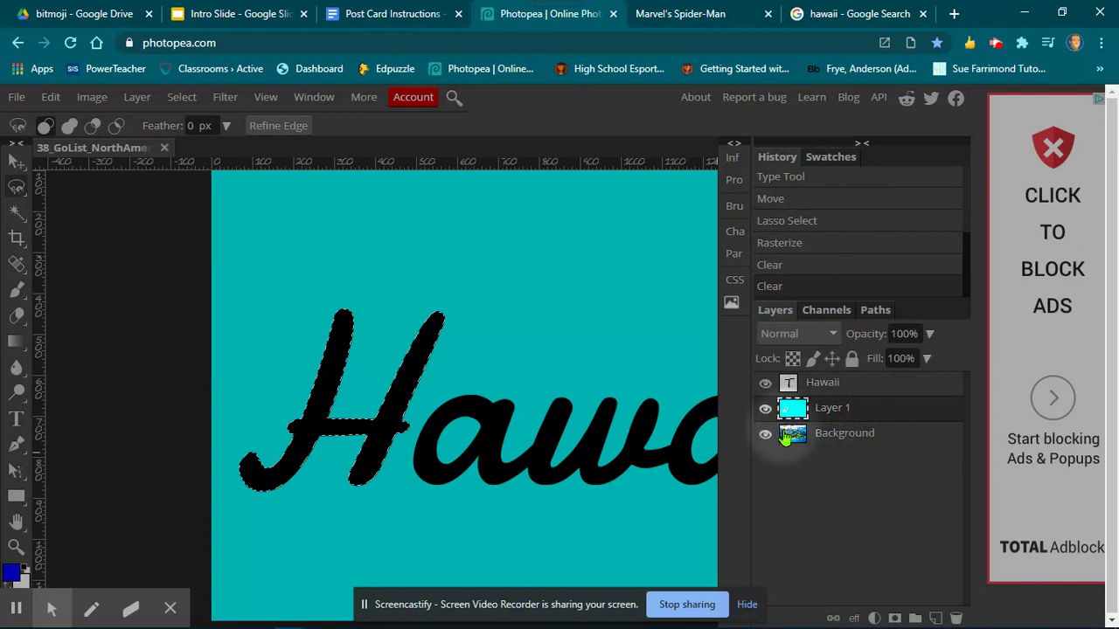
# Preview the H cut-out by hiding and reshowing the Hawaii text layer, and clear the selection
pyautogui.click(766, 385)
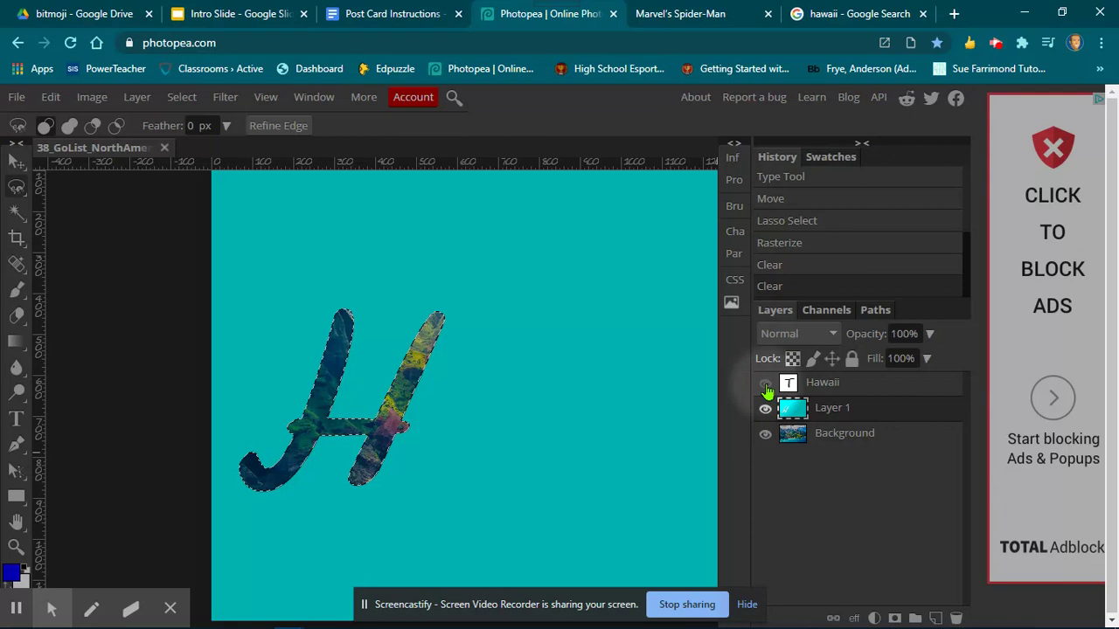
pyautogui.click(766, 384)
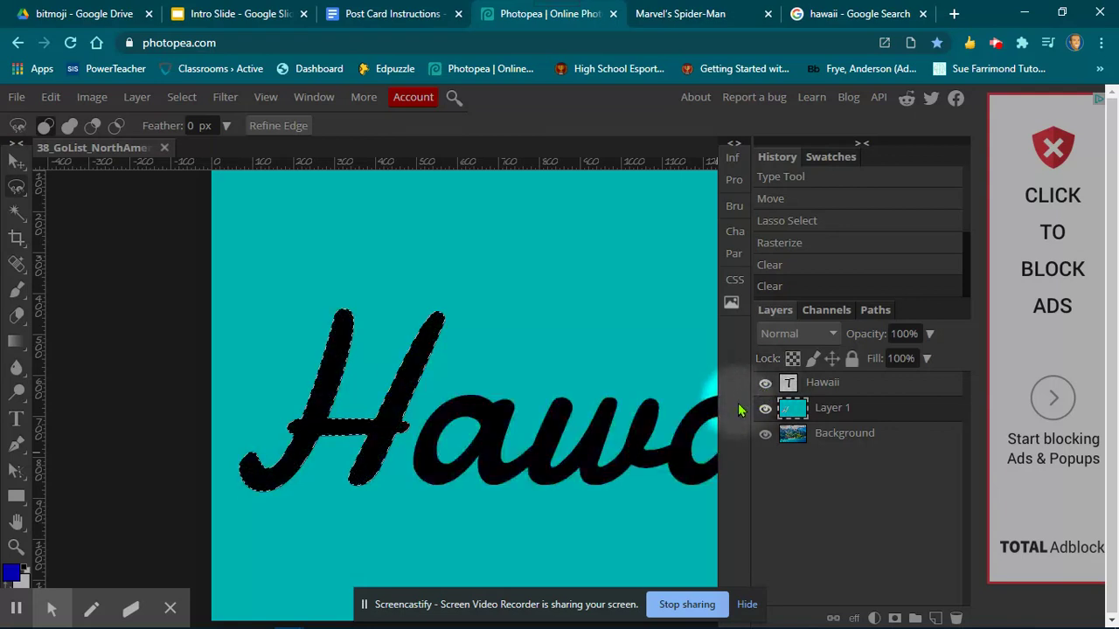
pyautogui.hotkey('ctrl', 'd')
# Trace the joined letters "awaii" without the i dots using the Magnetic Lasso, clear them from Layer 1, and deselect
pyautogui.moveTo(600, 425); pyautogui.dragTo(387, 448)
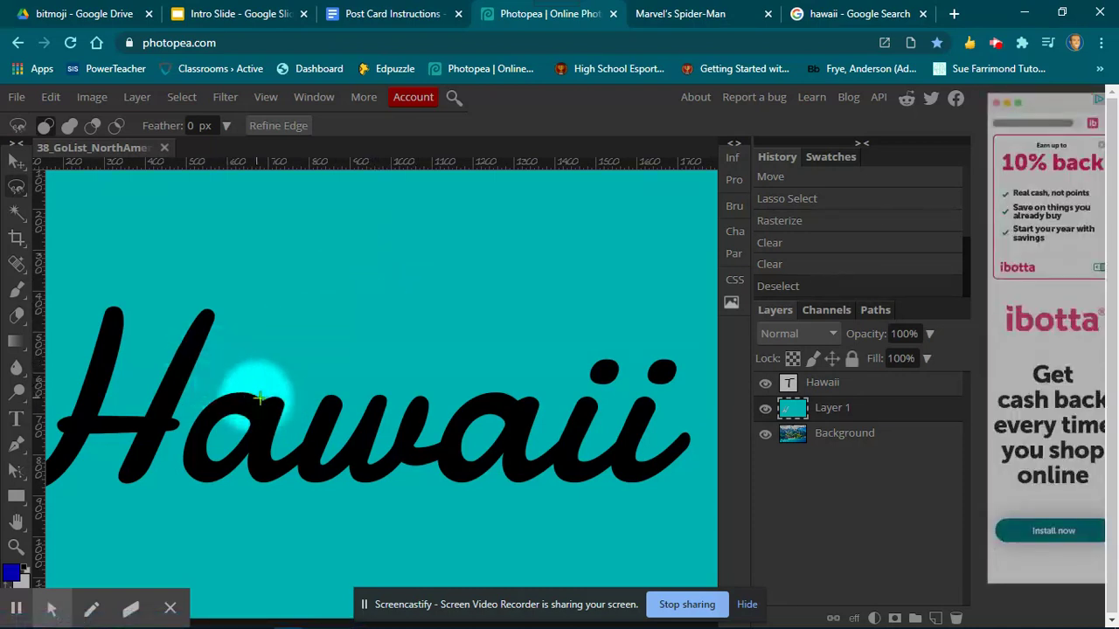
pyautogui.moveTo(241, 394)
pyautogui.mouseDown()
pyautogui.moveTo(191, 414)
pyautogui.moveTo(179, 471)
pyautogui.moveTo(192, 482)
pyautogui.moveTo(214, 483)
pyautogui.moveTo(252, 451)
pyautogui.moveTo(247, 472)
pyautogui.moveTo(265, 483)
pyautogui.moveTo(300, 463)
pyautogui.moveTo(312, 482)
pyautogui.moveTo(352, 466)
pyautogui.moveTo(355, 483)
pyautogui.moveTo(368, 483)
pyautogui.moveTo(399, 459)
pyautogui.moveTo(415, 471)
pyautogui.moveTo(437, 457)
pyautogui.moveTo(435, 474)
pyautogui.moveTo(468, 481)
pyautogui.moveTo(503, 453)
pyautogui.moveTo(505, 475)
pyautogui.moveTo(518, 483)
pyautogui.moveTo(559, 459)
pyautogui.moveTo(561, 479)
pyautogui.moveTo(612, 465)
pyautogui.moveTo(528, 467)
pyautogui.moveTo(644, 476)
pyautogui.moveTo(691, 442)
pyautogui.moveTo(628, 470)
pyautogui.moveTo(617, 433)
pyautogui.moveTo(654, 411)
pyautogui.moveTo(643, 377)
pyautogui.moveTo(608, 428)
pyautogui.moveTo(612, 443)
pyautogui.moveTo(581, 430)
pyautogui.moveTo(604, 406)
pyautogui.moveTo(584, 384)
pyautogui.moveTo(560, 393)
pyautogui.moveTo(560, 421)
pyautogui.moveTo(537, 458)
pyautogui.moveTo(538, 381)
pyautogui.moveTo(521, 398)
pyautogui.moveTo(472, 398)
pyautogui.moveTo(440, 431)
pyautogui.moveTo(423, 381)
pyautogui.moveTo(404, 390)
pyautogui.moveTo(391, 451)
pyautogui.moveTo(385, 400)
pyautogui.moveTo(367, 404)
pyautogui.moveTo(322, 479)
pyautogui.moveTo(294, 436)
pyautogui.moveTo(345, 421)
pyautogui.moveTo(341, 404)
pyautogui.moveTo(326, 392)
pyautogui.moveTo(302, 440)
pyautogui.moveTo(262, 400)
pyautogui.mouseUp()
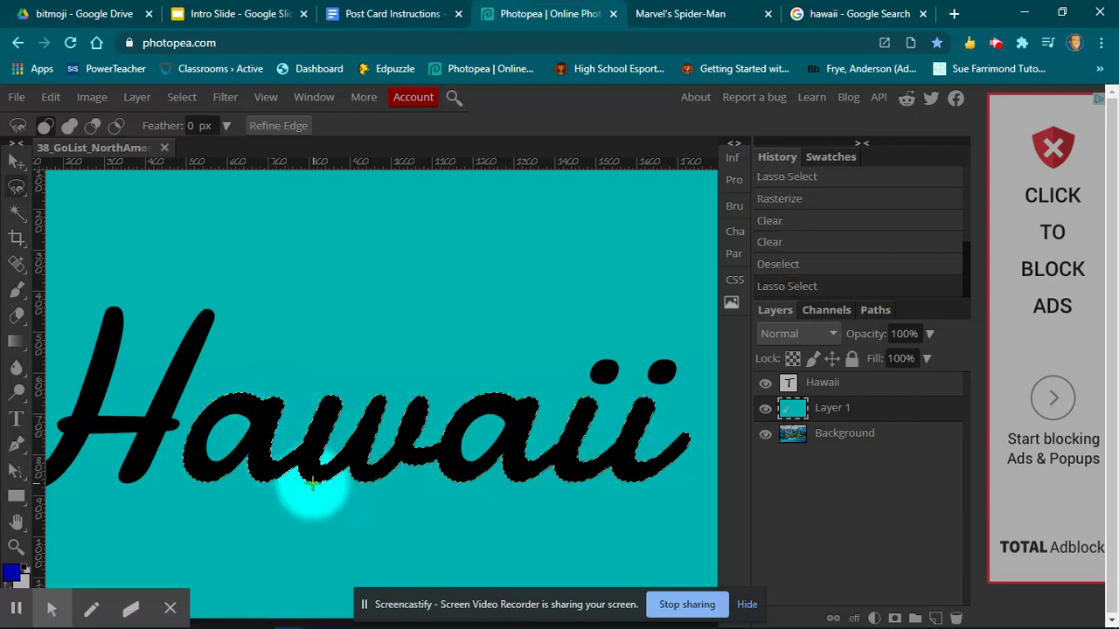
pyautogui.press('Delete')
pyautogui.moveTo(212, 445); pyautogui.dragTo(492, 461)
pyautogui.hotkey('ctrl', 'd')
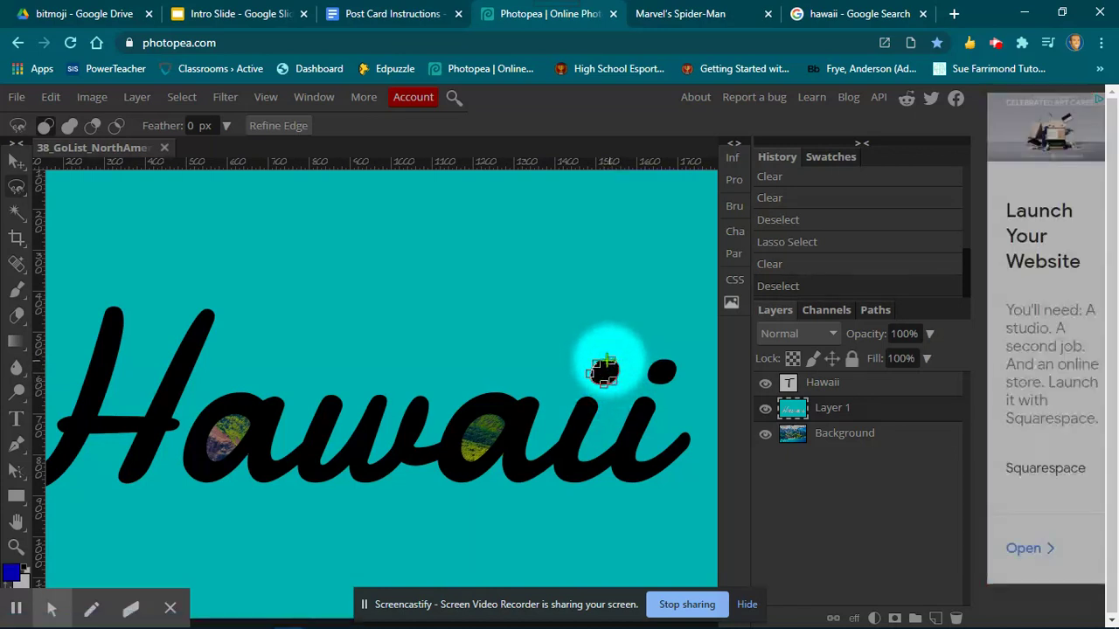
# Outline the dot of the first i, clear it from Layer 1, and deselect
pyautogui.moveTo(601, 369); pyautogui.dragTo(597, 367)
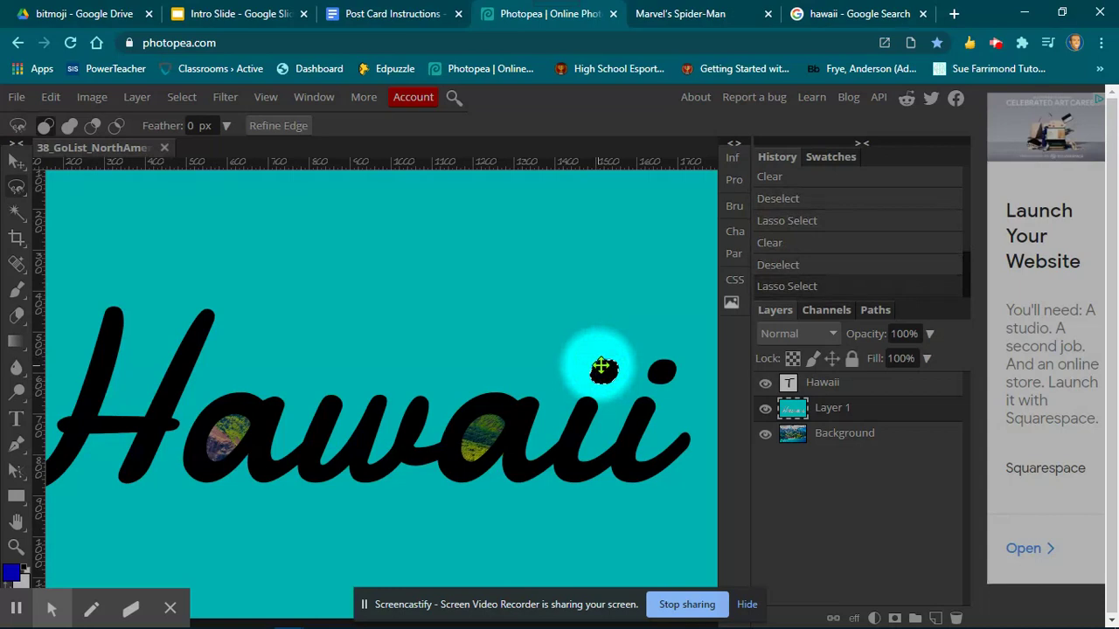
pyautogui.press('Delete')
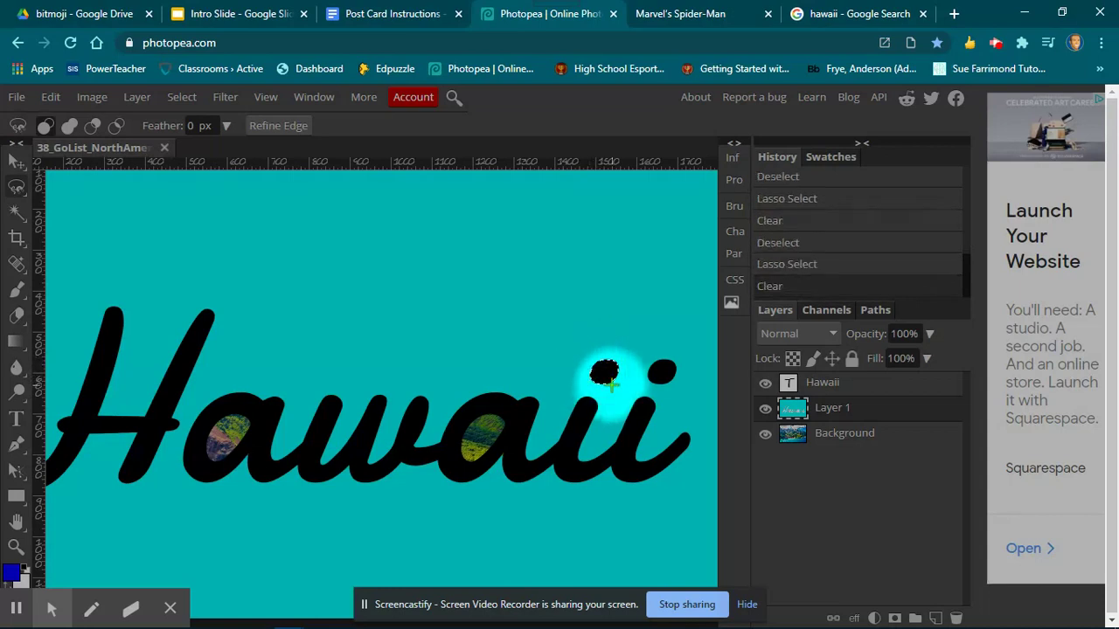
pyautogui.hotkey('ctrl', 'd')
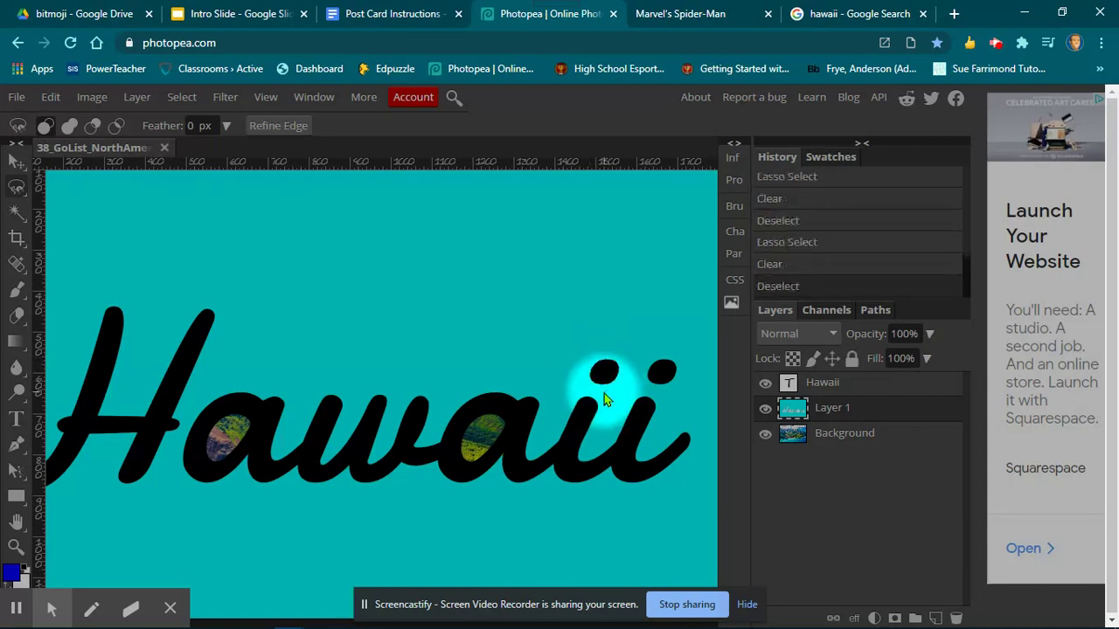
# Trace the dot of the last i with the Magnetic Lasso, clear it from Layer 1, and deselect
pyautogui.click(661, 383)
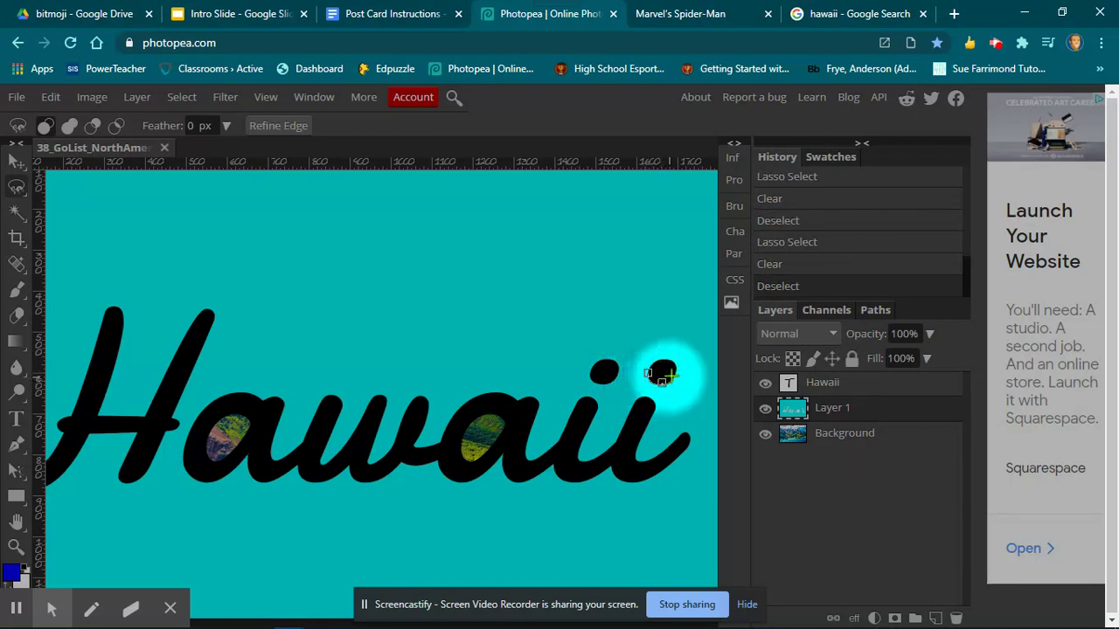
pyautogui.click(675, 374)
pyautogui.click(666, 358)
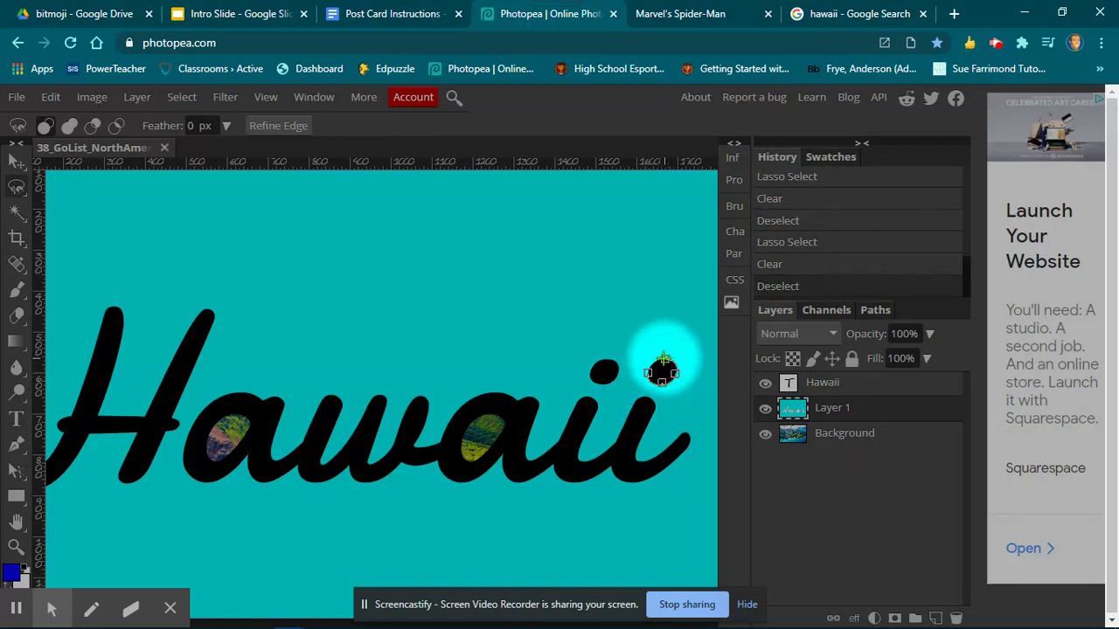
pyautogui.click(648, 372)
pyautogui.press('Delete')
pyautogui.hotkey('ctrl', 'd')
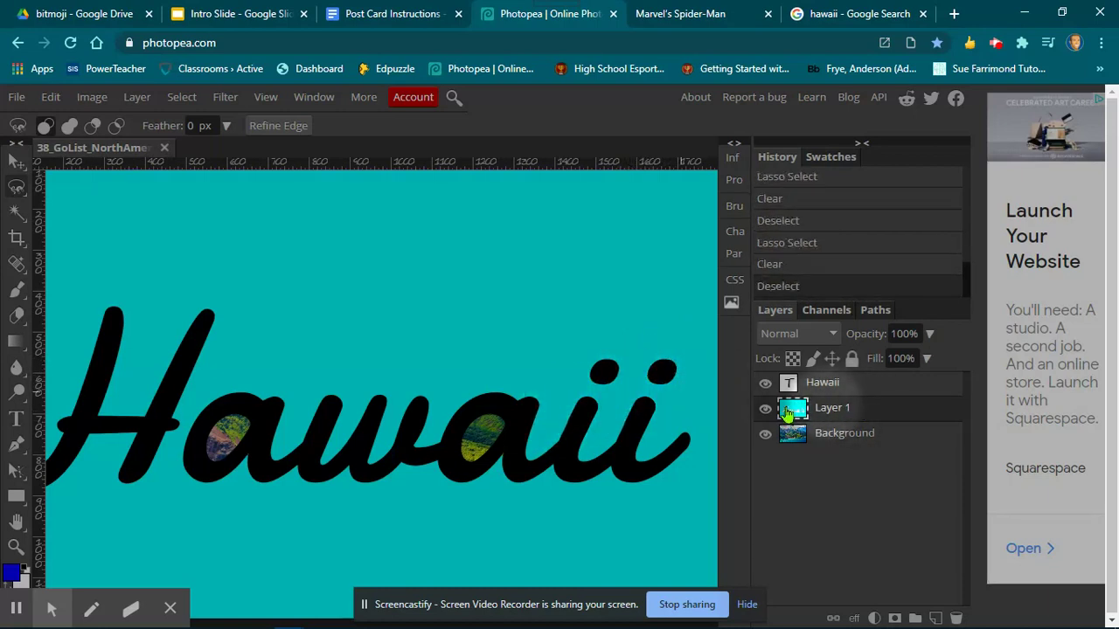
# Preview the whole cut-out with the Hawaii text hidden, show the text again, and move it up above the cut-out lettering
pyautogui.click(766, 385)
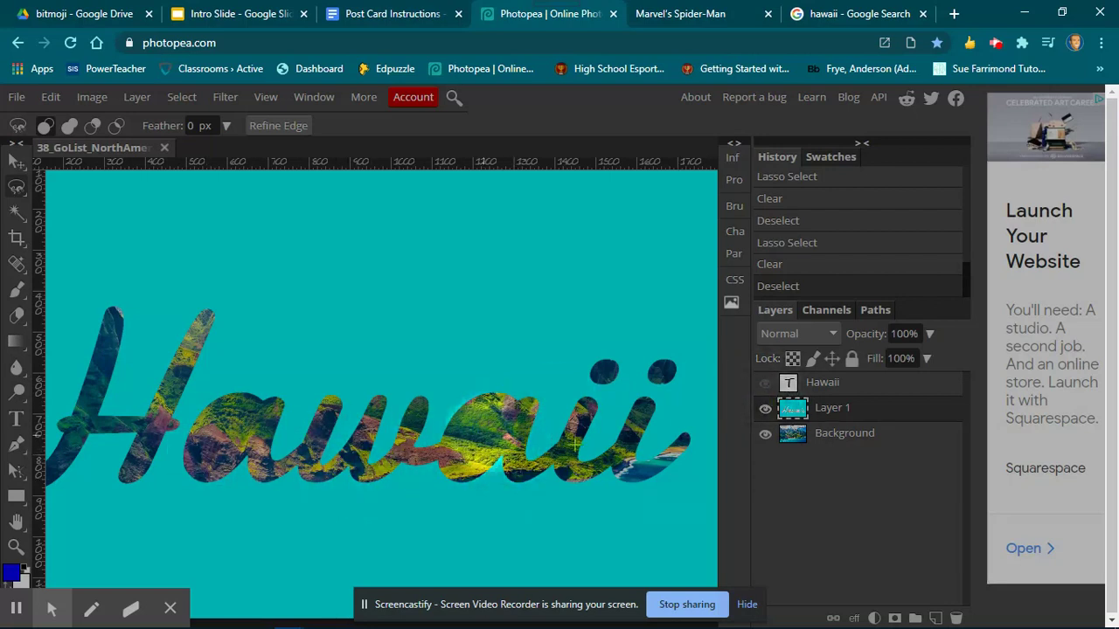
pyautogui.click(765, 385)
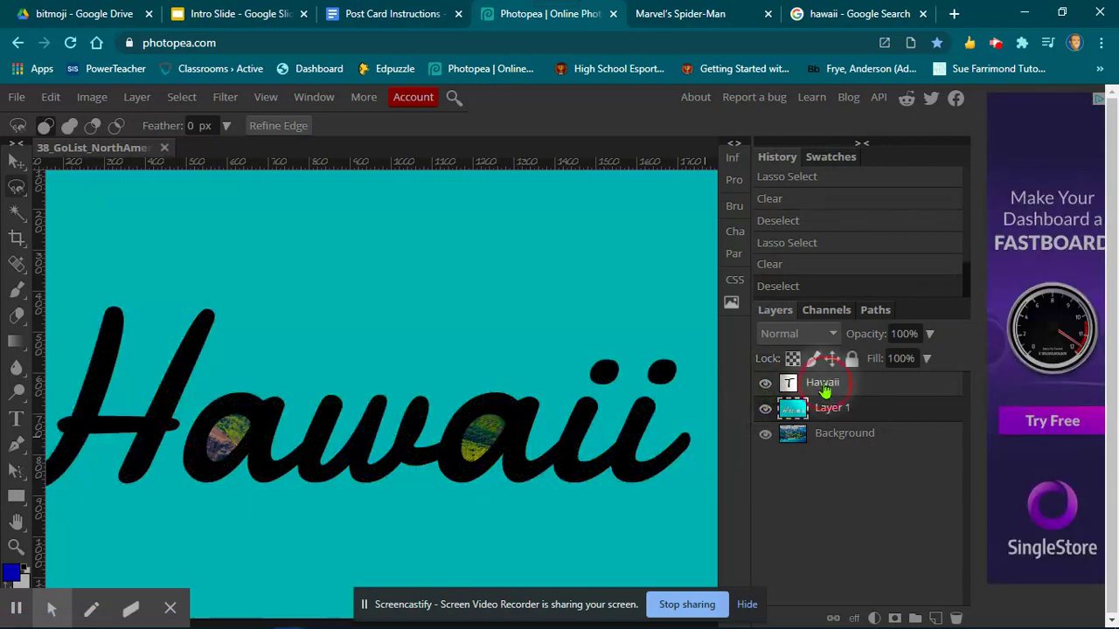
pyautogui.click(826, 385)
pyautogui.click(16, 160)
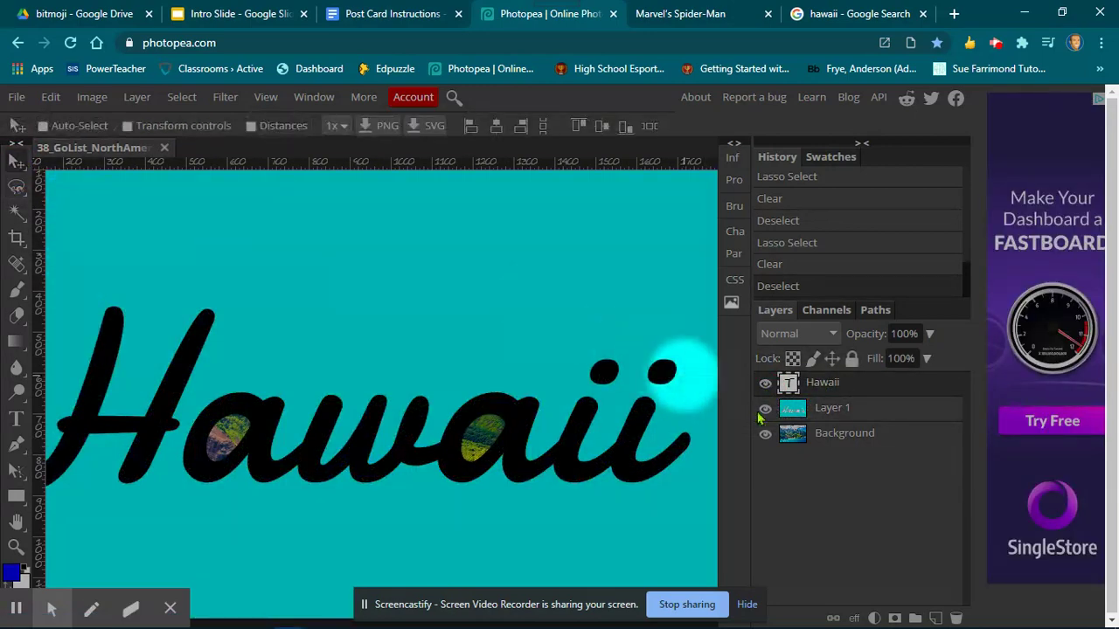
pyautogui.moveTo(428, 453); pyautogui.dragTo(476, 270)
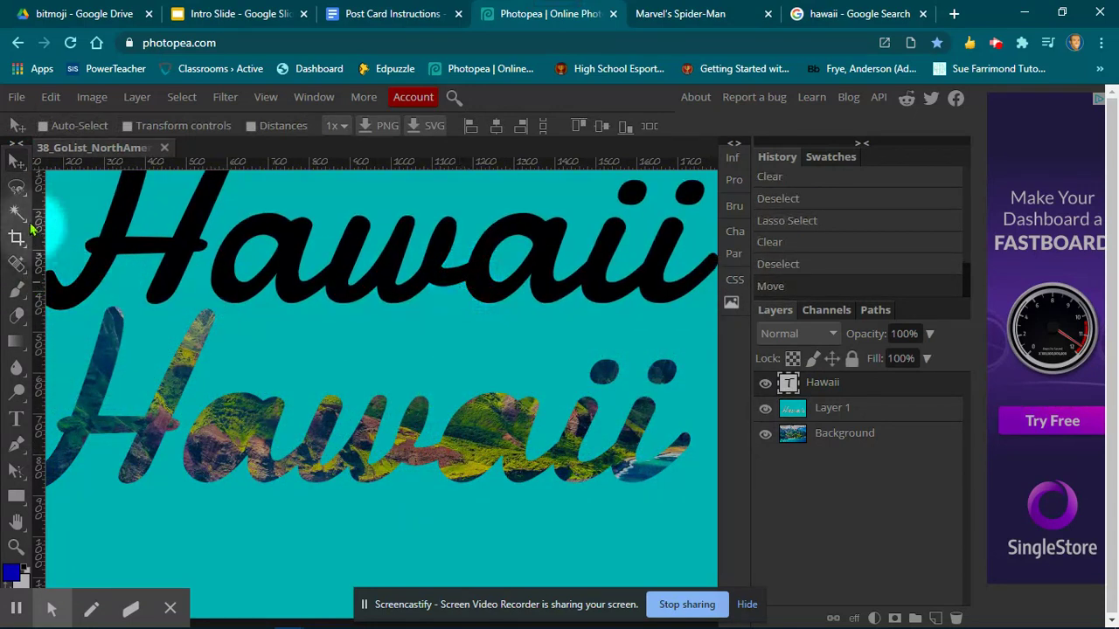
# With Layer 1 active, select the inner opening of the second "a" in the black text using the Magnetic Lasso
pyautogui.click(16, 186)
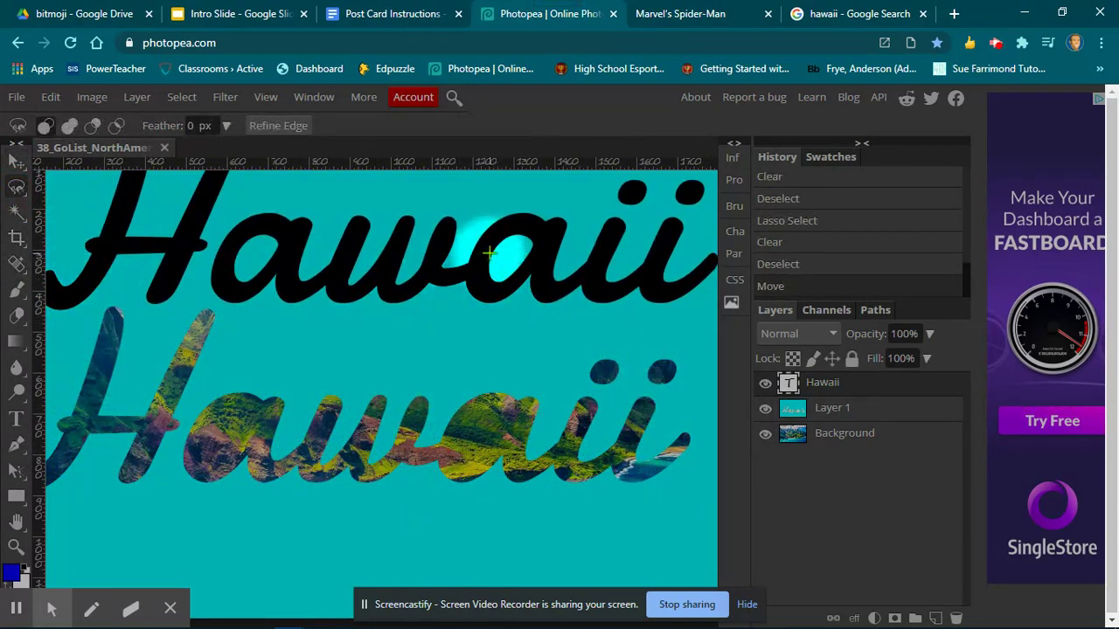
pyautogui.click(845, 408)
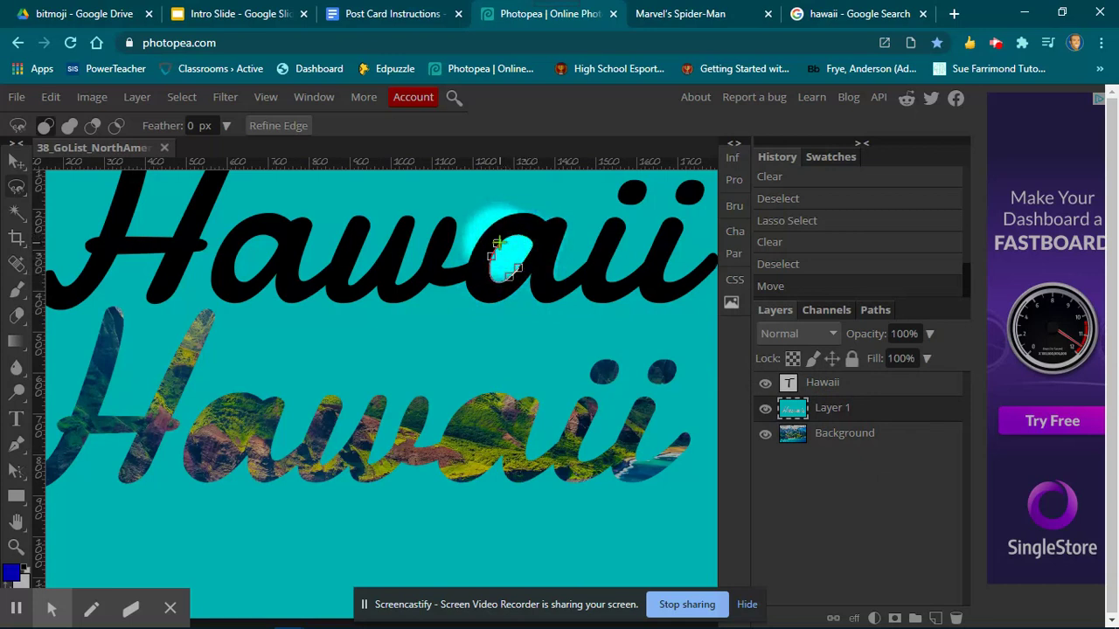
pyautogui.click(499, 244)
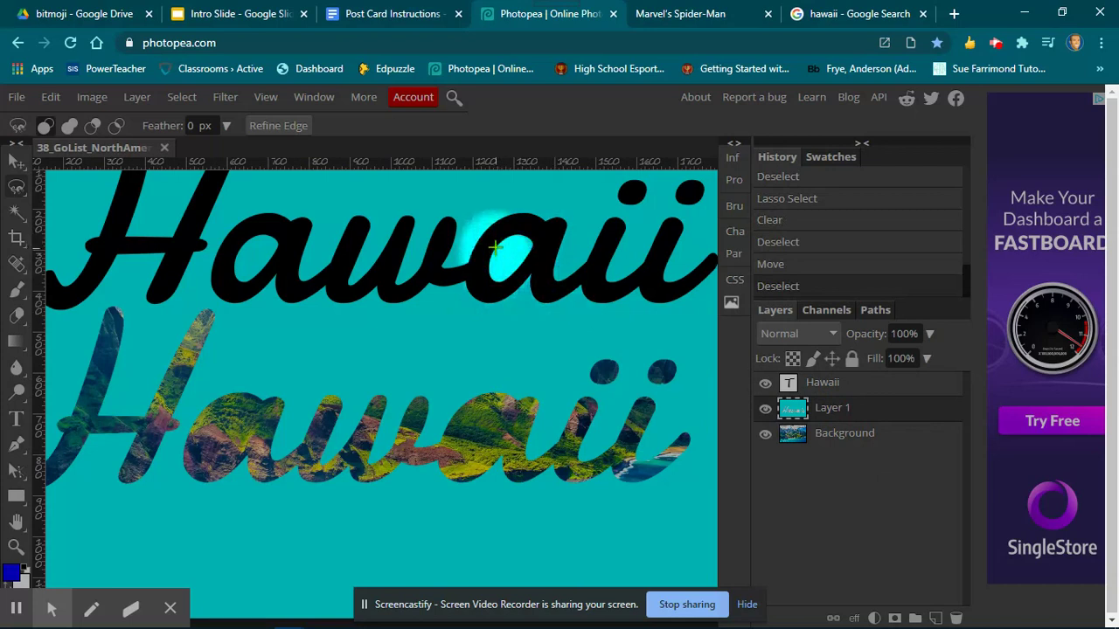
pyautogui.click(495, 248)
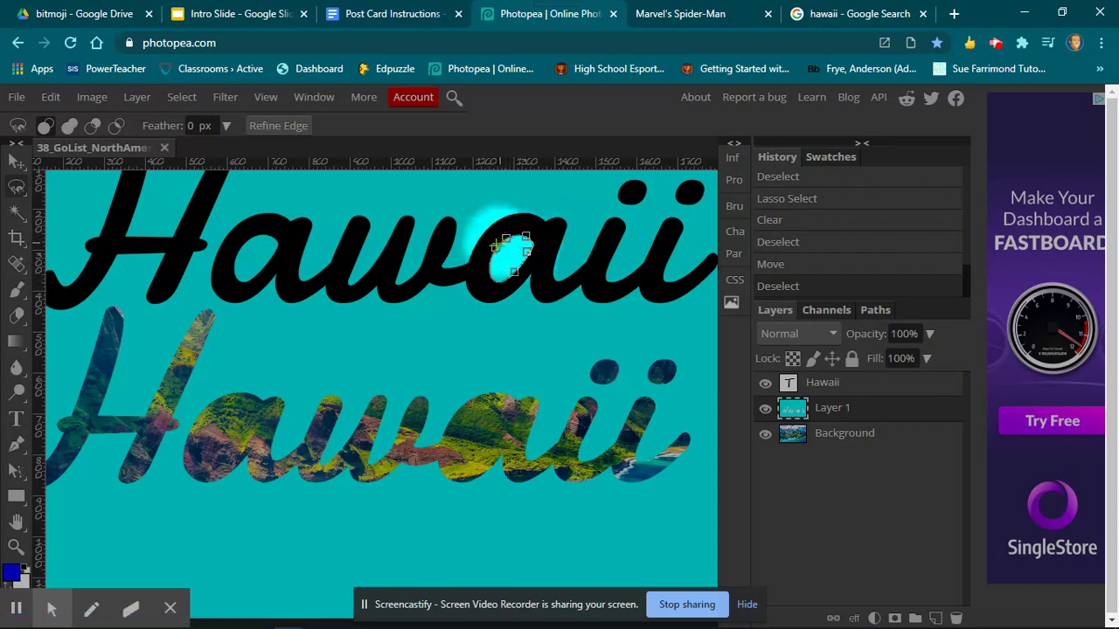
pyautogui.click(495, 248)
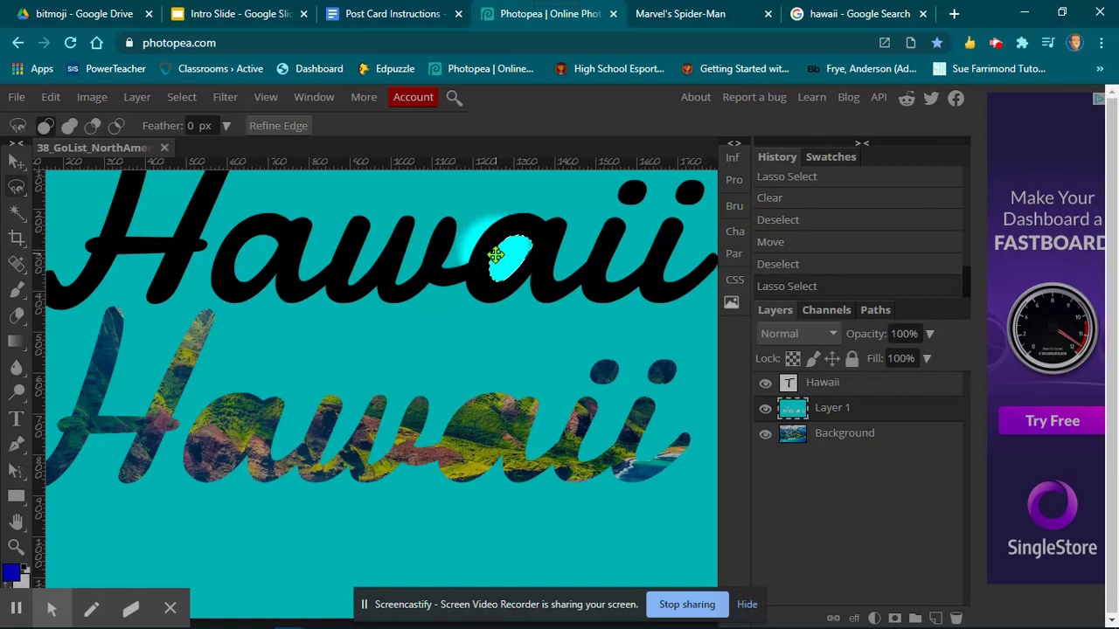
# Copy the selected cyan "a" opening from Layer 1 and paste it as a new layer
pyautogui.click(52, 100)
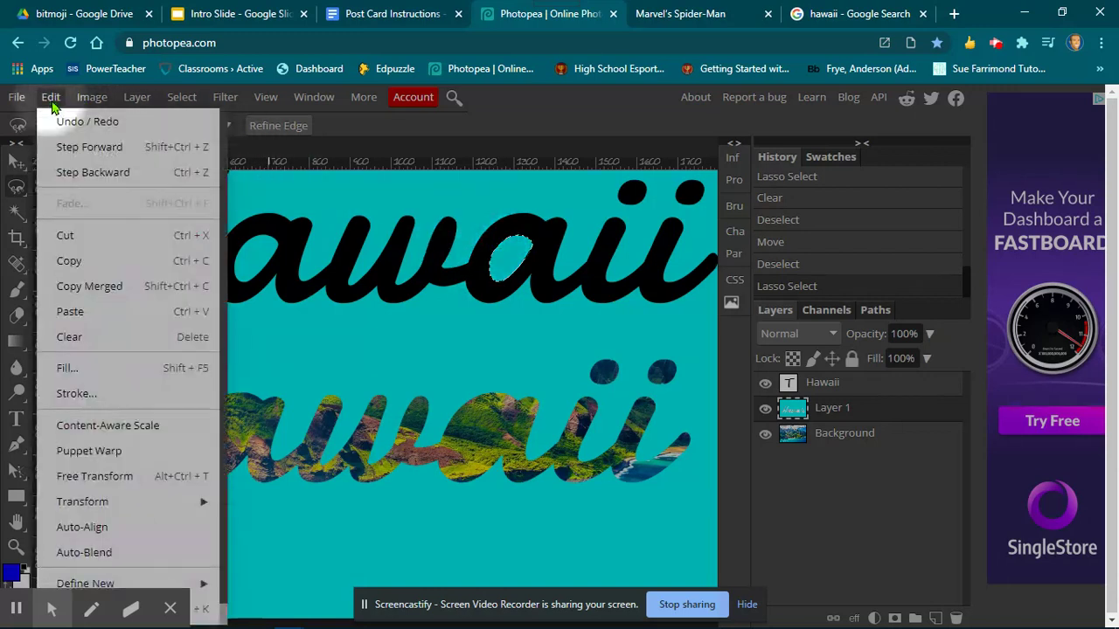
pyautogui.click(72, 259)
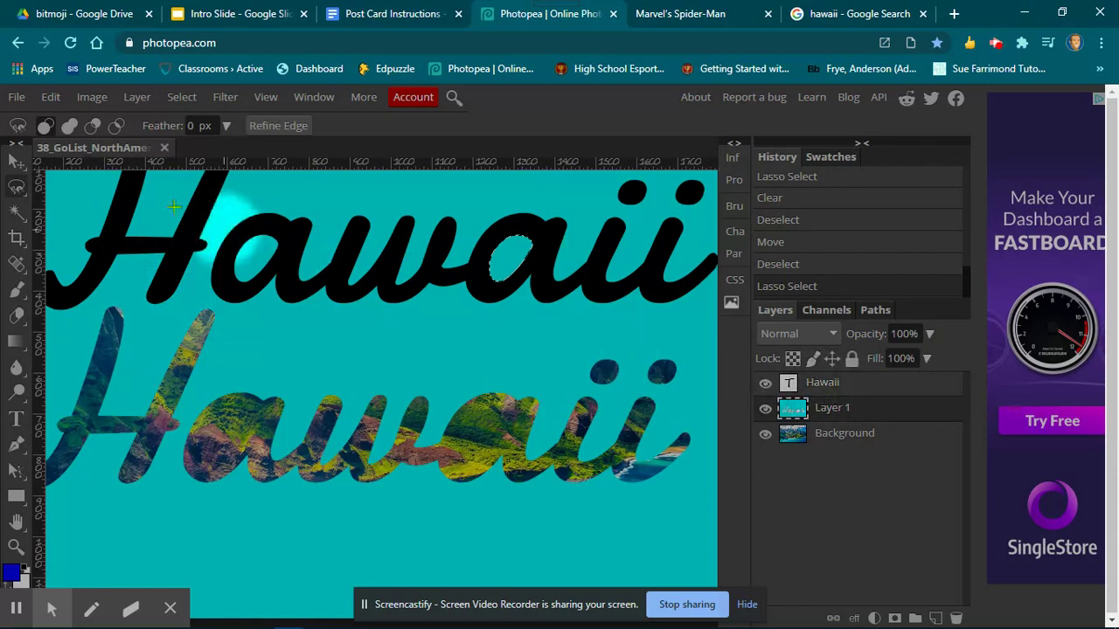
pyautogui.click(51, 97)
pyautogui.click(87, 311)
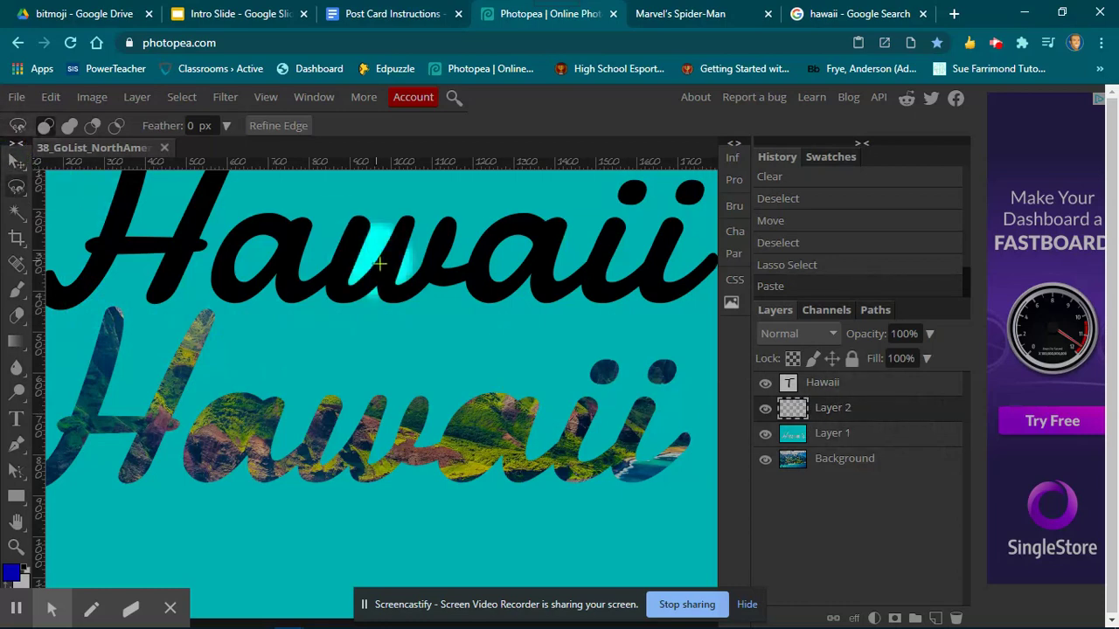
# Delete the black Hawaii text layer and toggle Layer 1's visibility to check the cut-out
pyautogui.scroll(-4, 379, 280)
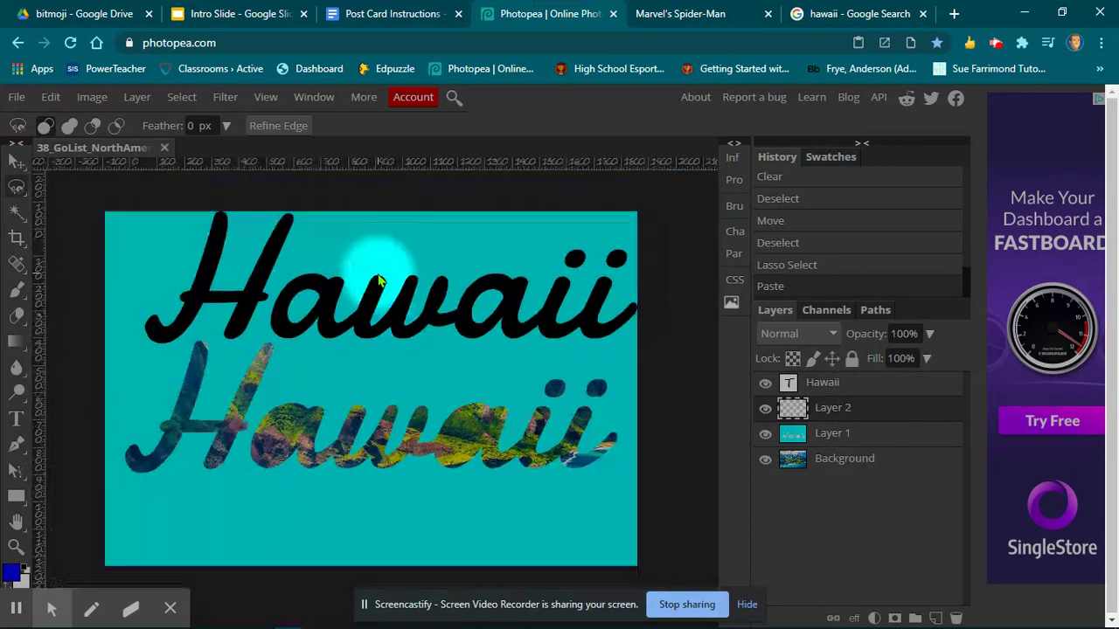
pyautogui.click(822, 389)
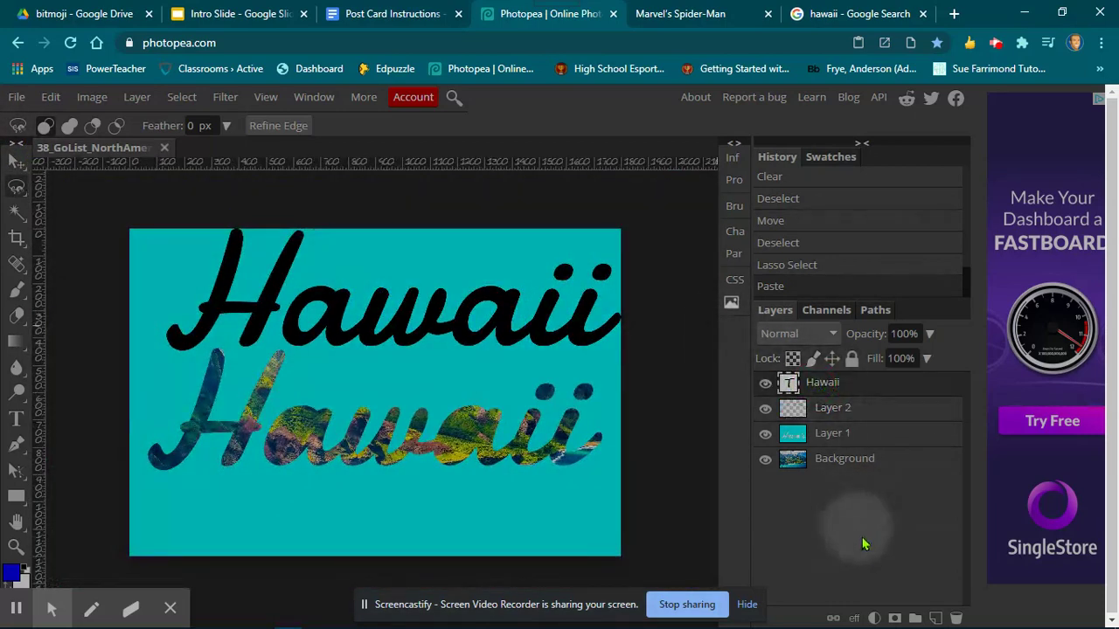
pyautogui.click(955, 618)
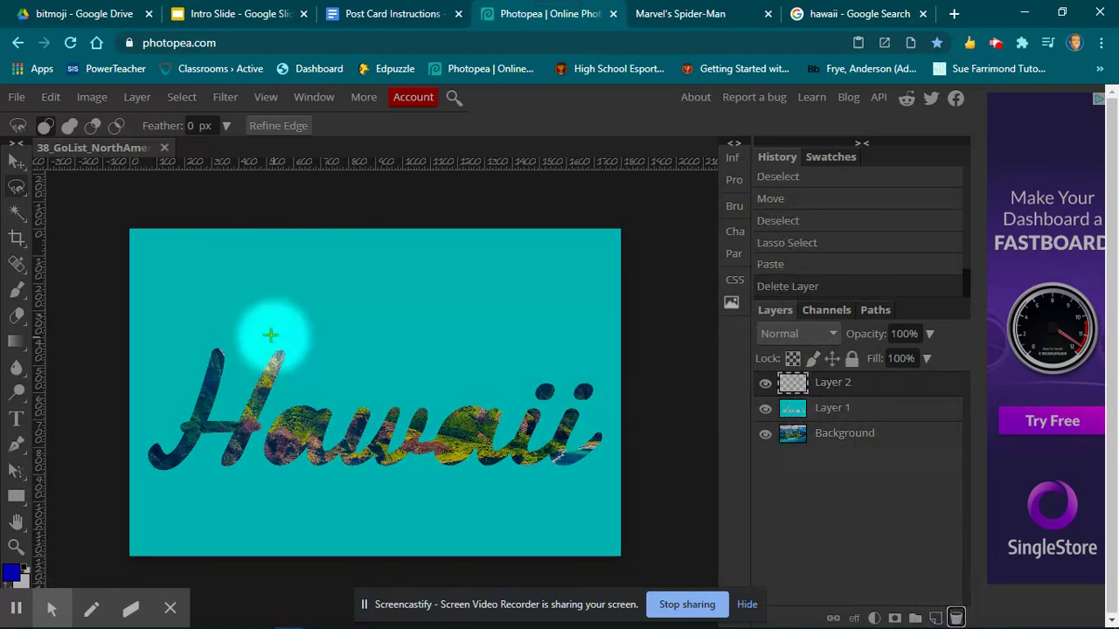
pyautogui.click(765, 411)
pyautogui.click(766, 411)
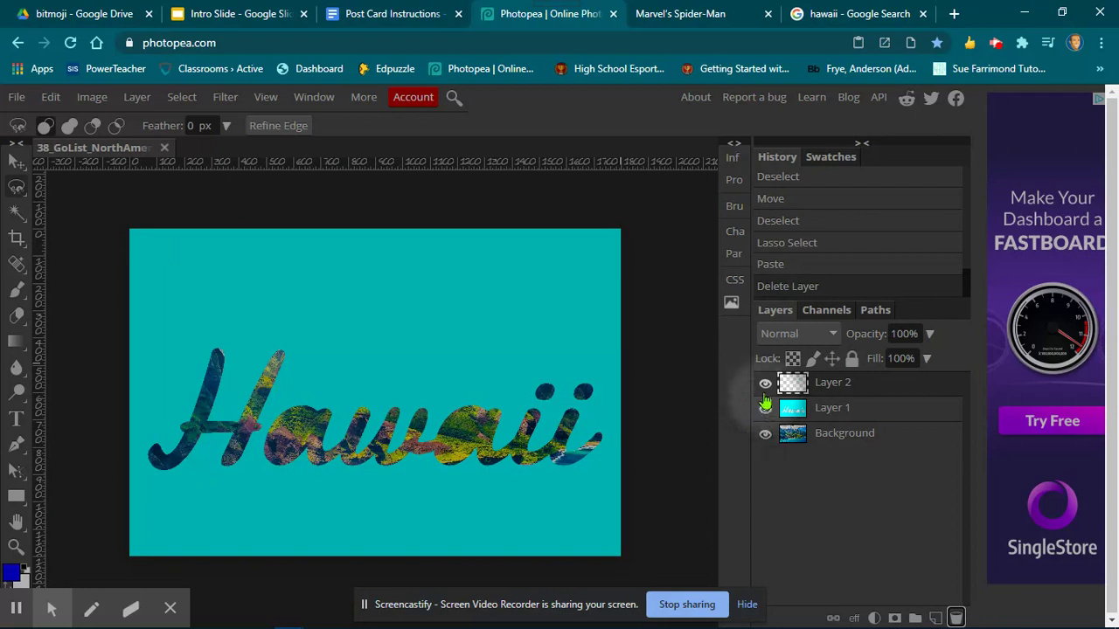
# Lock Layer 1 and the Background layer
pyautogui.click(15, 161)
pyautogui.click(909, 413)
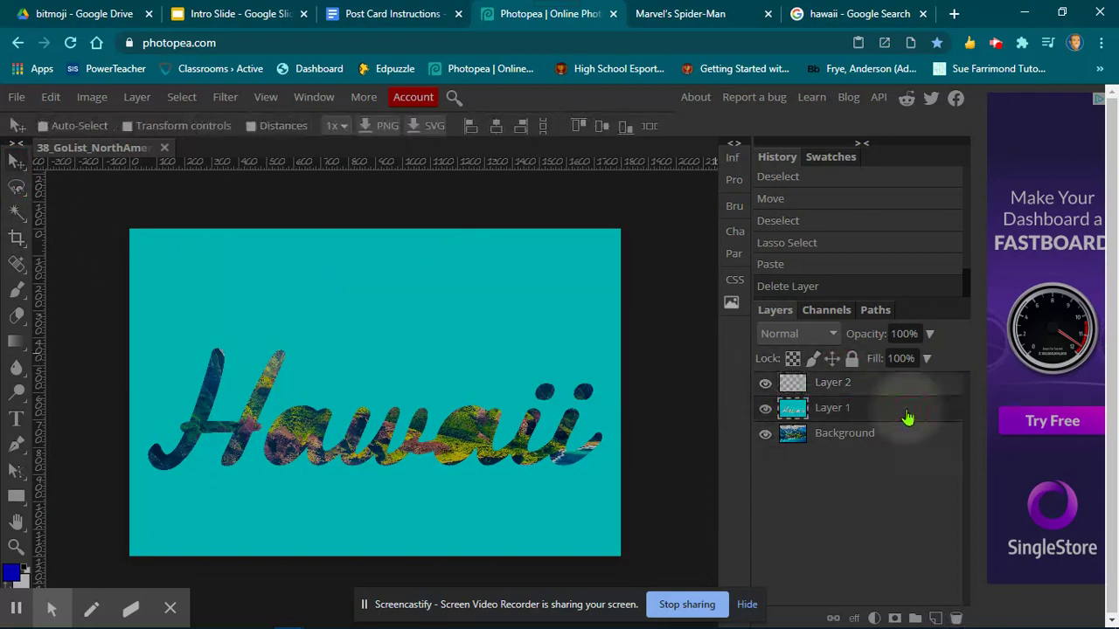
pyautogui.click(852, 359)
pyautogui.click(910, 434)
pyautogui.click(852, 358)
# Move the cyan piece on Layer 2 down into the center of the second "a" of the cut-out lettering
pyautogui.moveTo(506, 345); pyautogui.dragTo(473, 439)
pyautogui.click(870, 382)
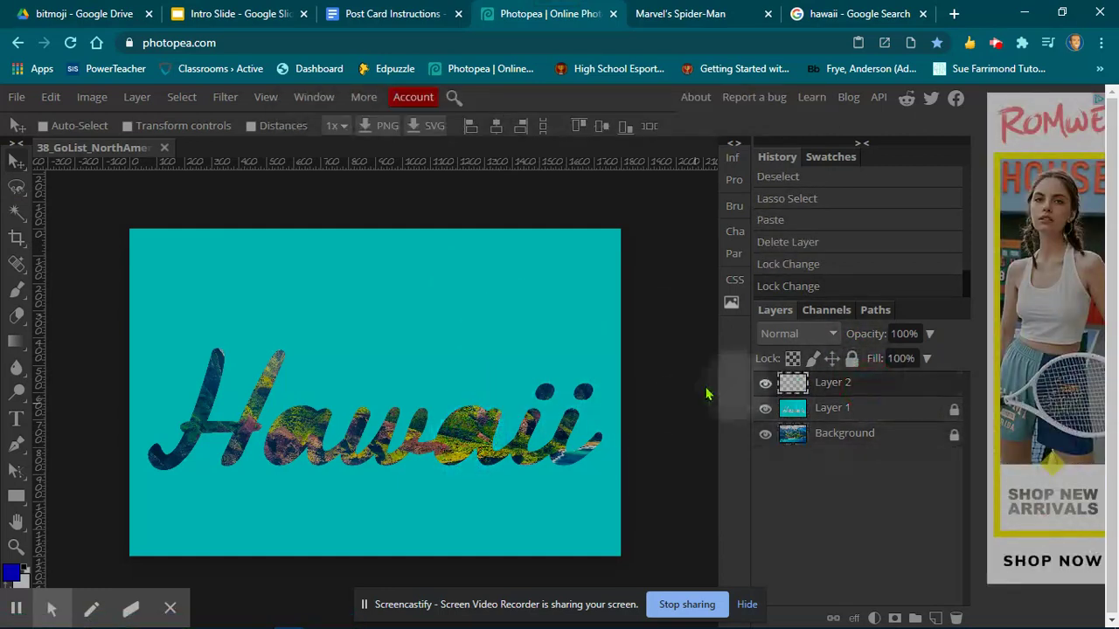
pyautogui.click(540, 330)
pyautogui.moveTo(484, 353); pyautogui.dragTo(476, 439)
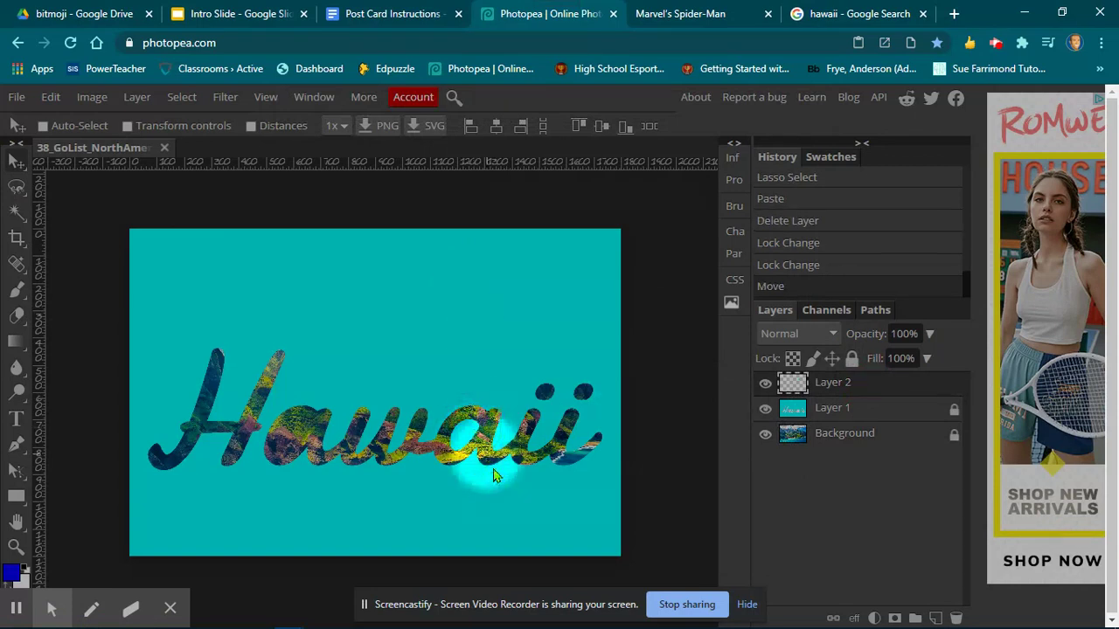
# Duplicate Layer 2 and move the copy into the center of the first "a" of the cut-out lettering
pyautogui.rightClick(844, 391)
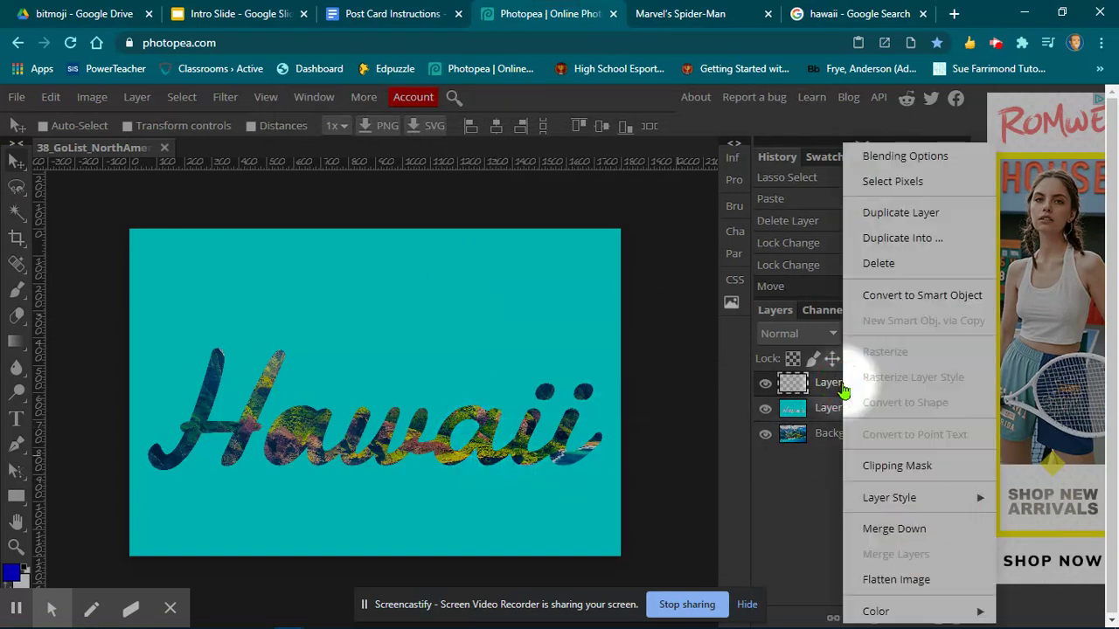
pyautogui.click(894, 215)
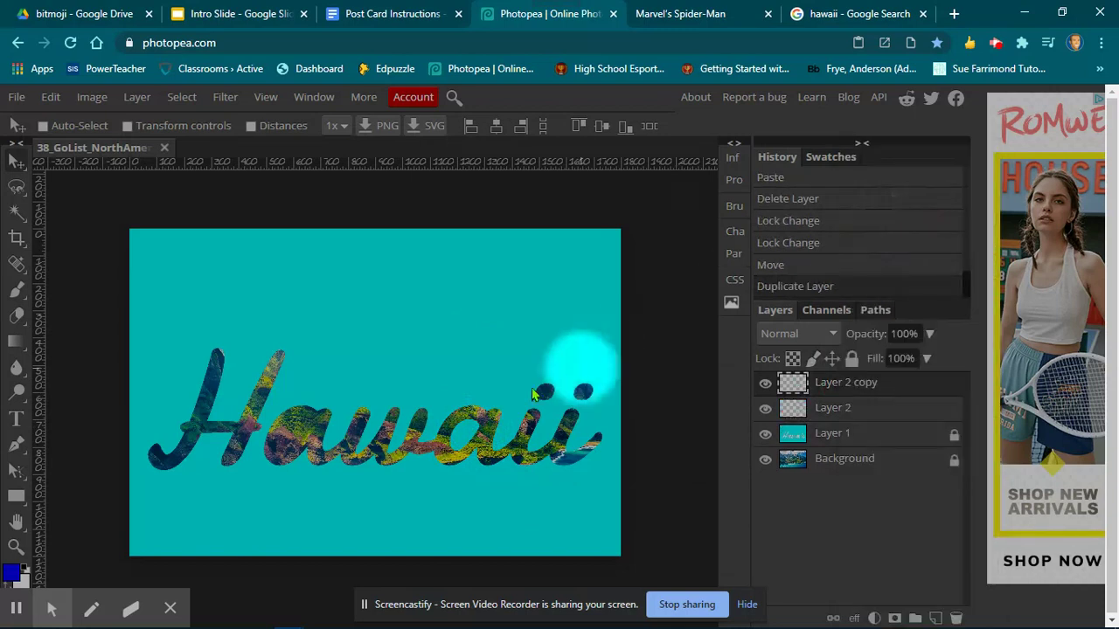
pyautogui.click(455, 439)
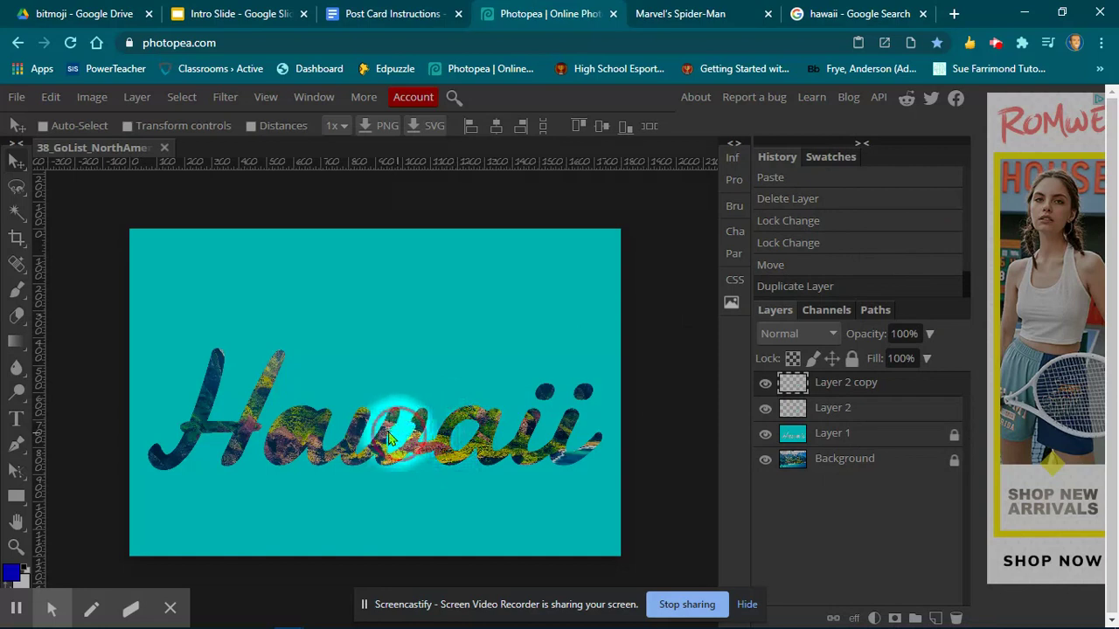
pyautogui.click(296, 437)
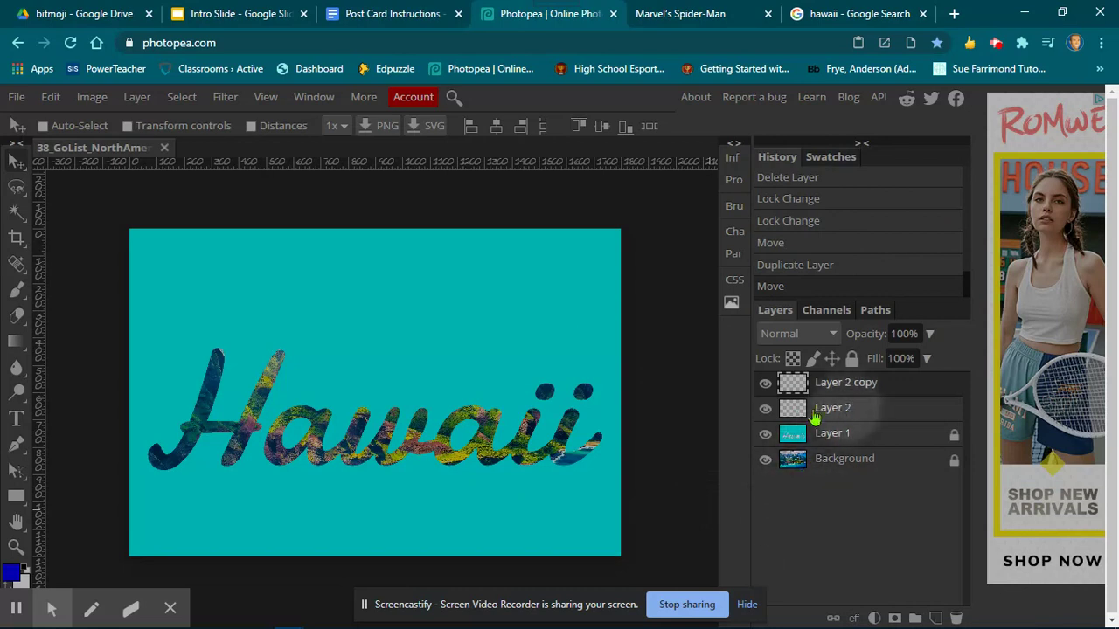
# Lock the Layer 2 copy and Layer 2
pyautogui.click(851, 359)
pyautogui.click(887, 407)
pyautogui.click(852, 359)
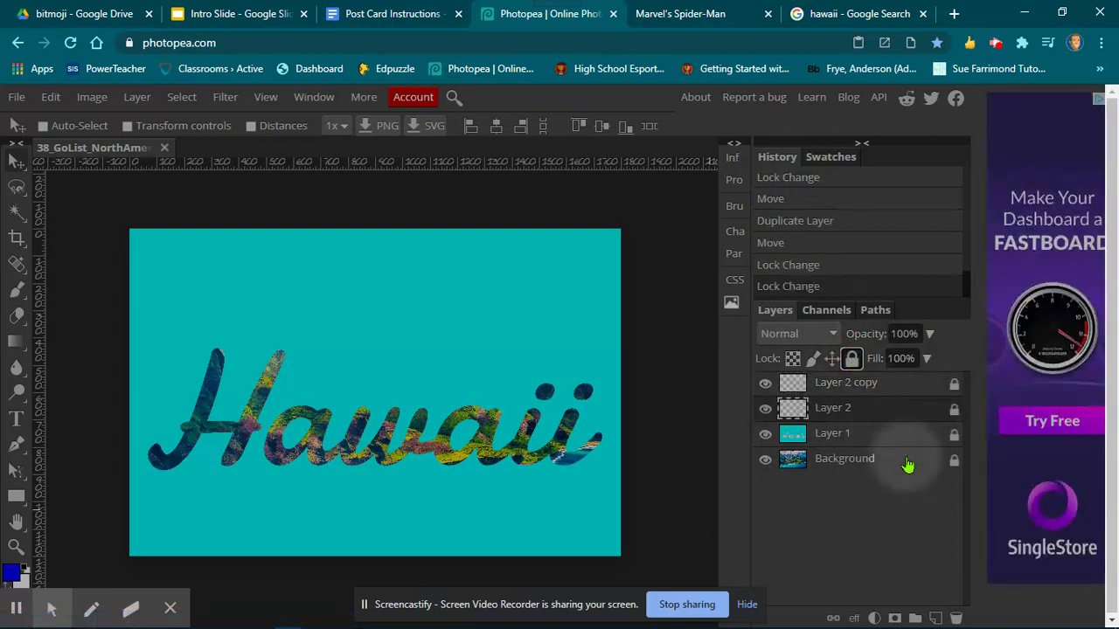
# Add a text box in the space above the Hawaii lettering, set the size to 150 px, and enter "Greetings From"
pyautogui.click(869, 385)
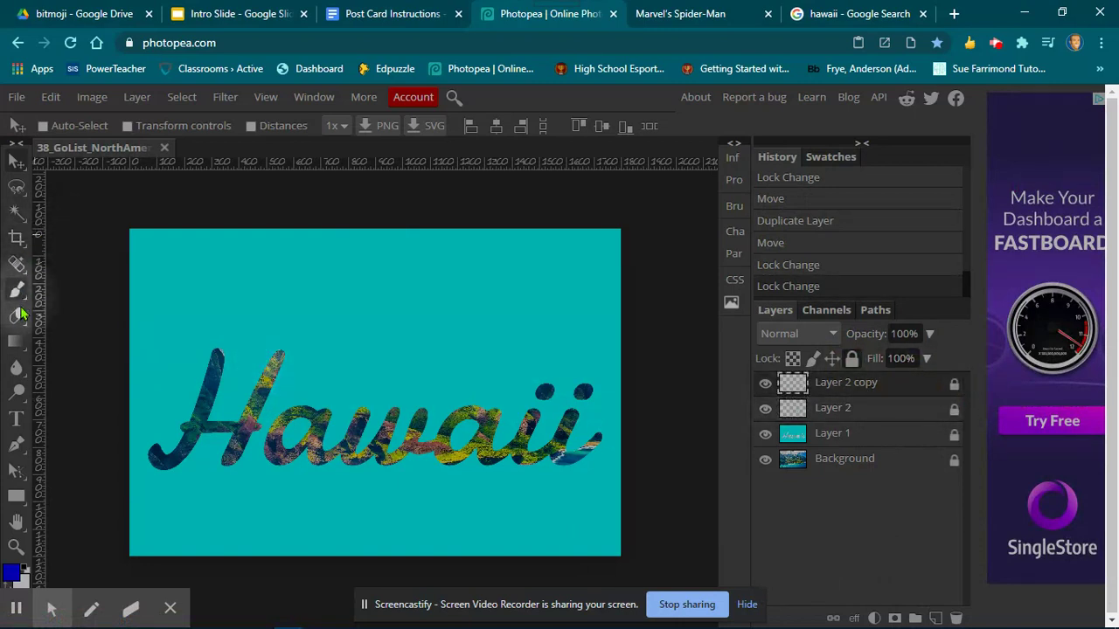
pyautogui.click(15, 418)
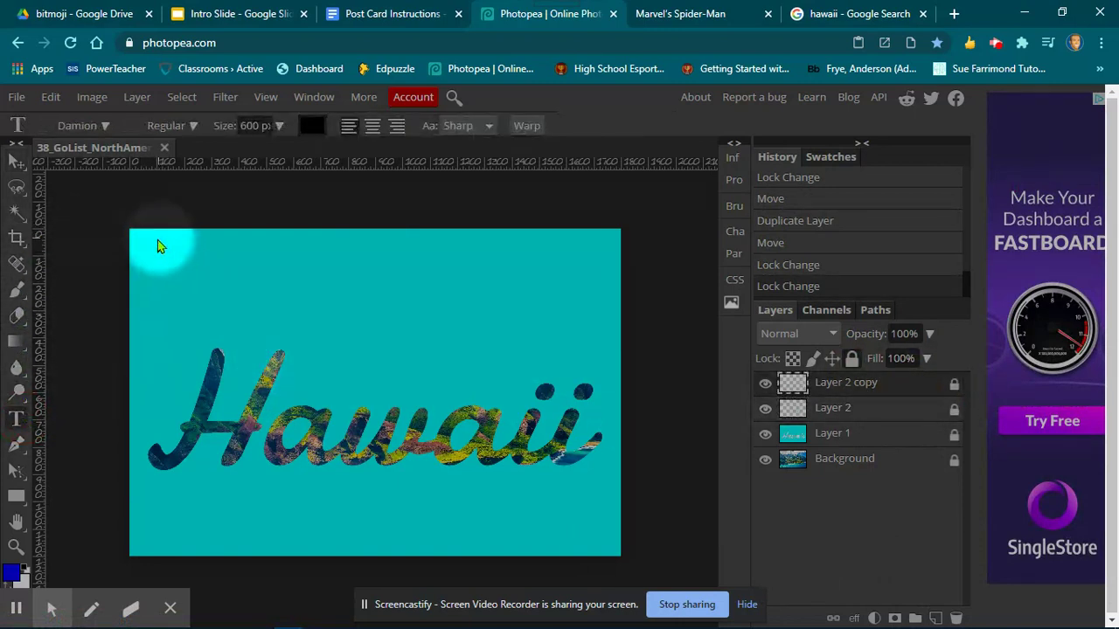
pyautogui.moveTo(150, 240); pyautogui.dragTo(607, 318)
pyautogui.click(278, 127)
pyautogui.moveTo(272, 147); pyautogui.dragTo(270, 170)
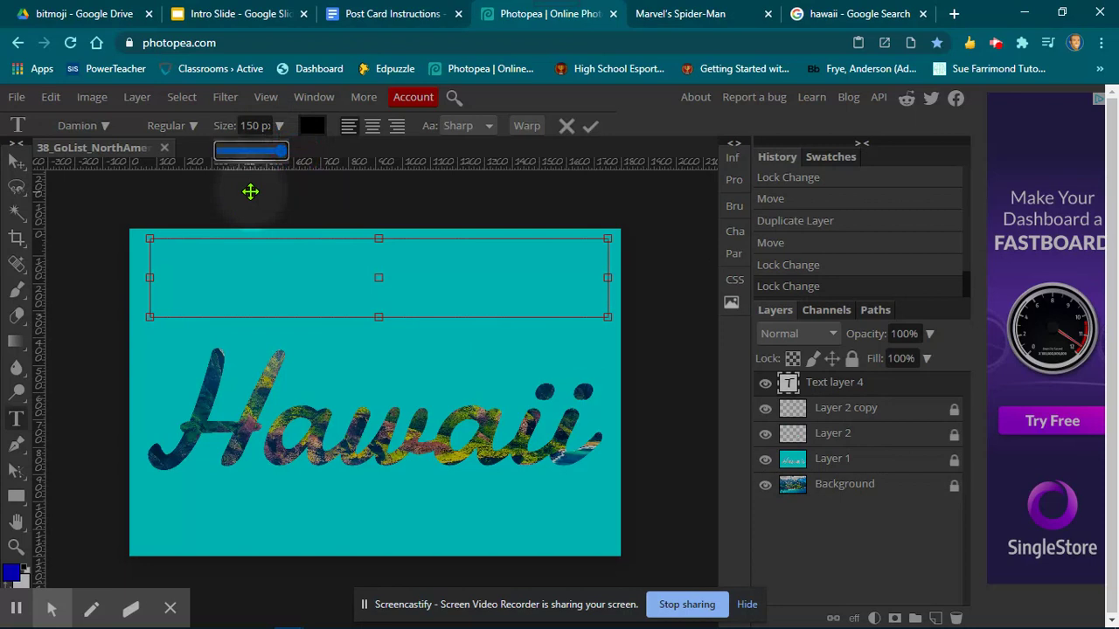
pyautogui.click(201, 270)
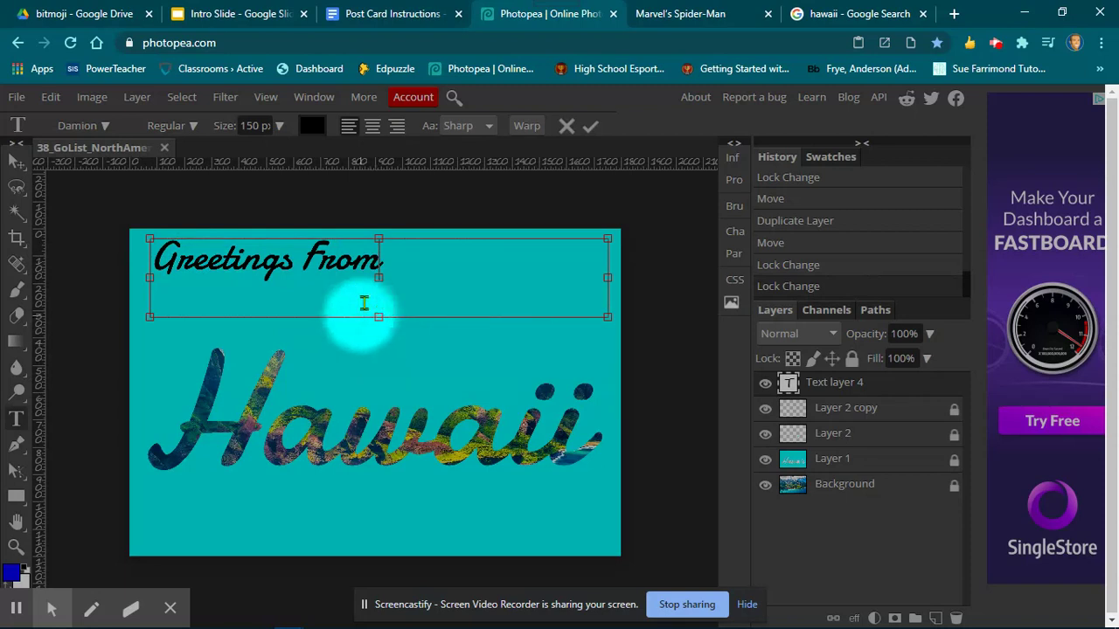
# Set the "Greetings From" text to 200 px after trying 300 px, and center it above the Hawaii lettering
pyautogui.moveTo(382, 259); pyautogui.dragTo(152, 260)
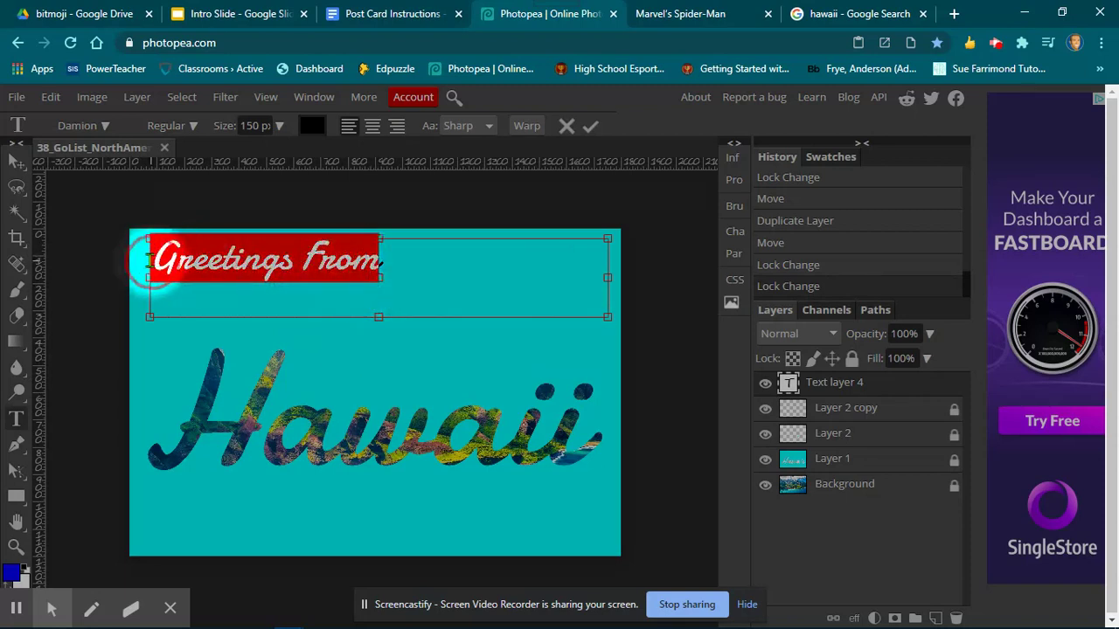
pyautogui.doubleClick(254, 125)
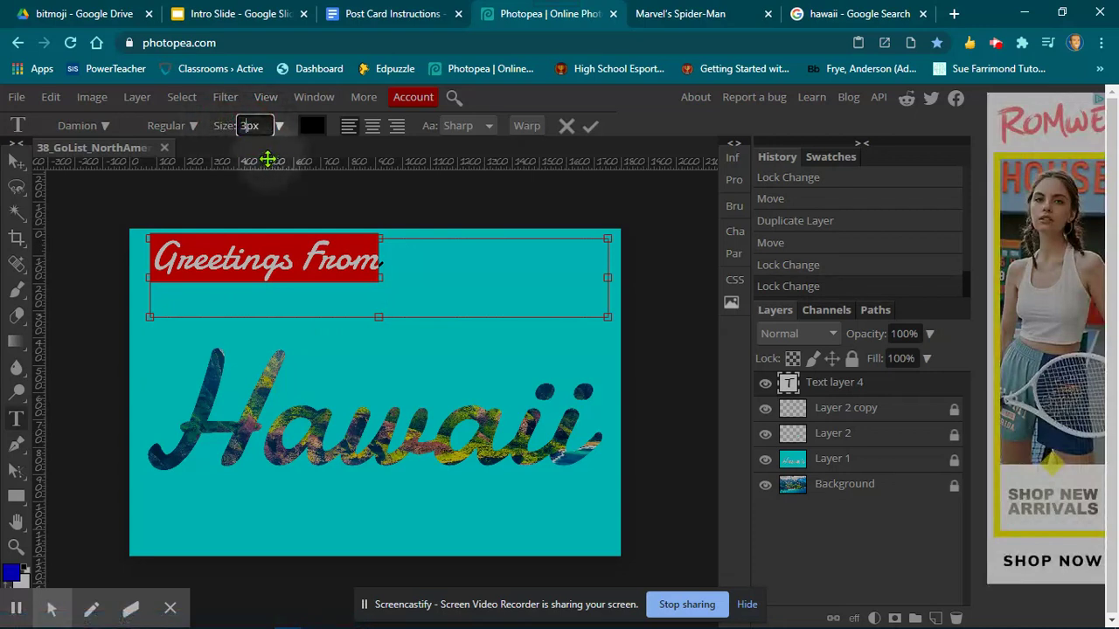
pyautogui.write('300')
pyautogui.click(649, 129)
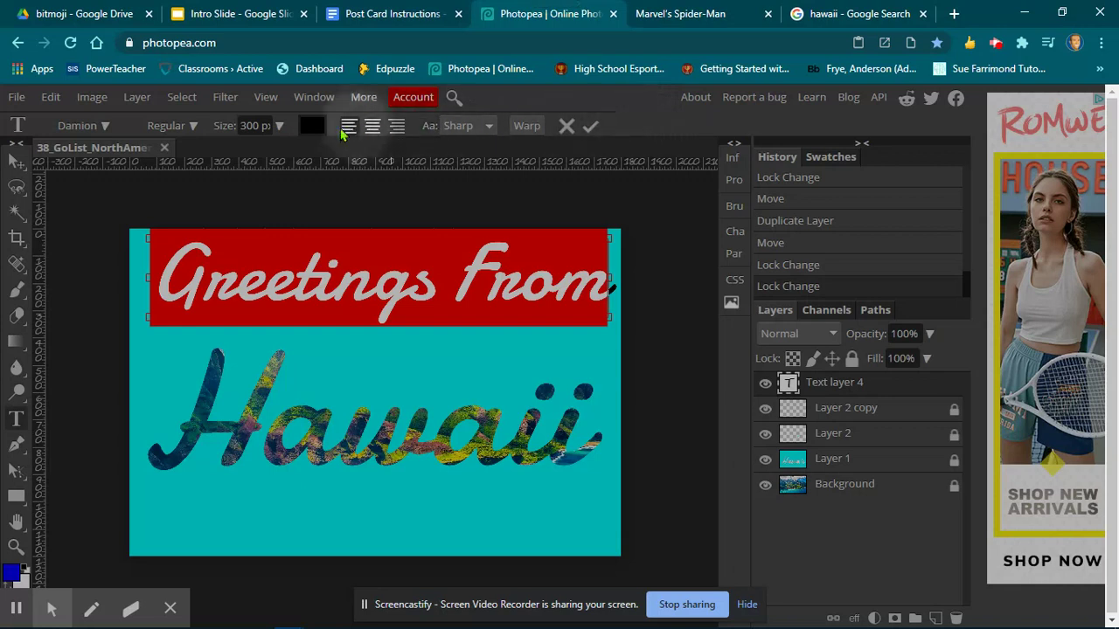
pyautogui.doubleClick(252, 126)
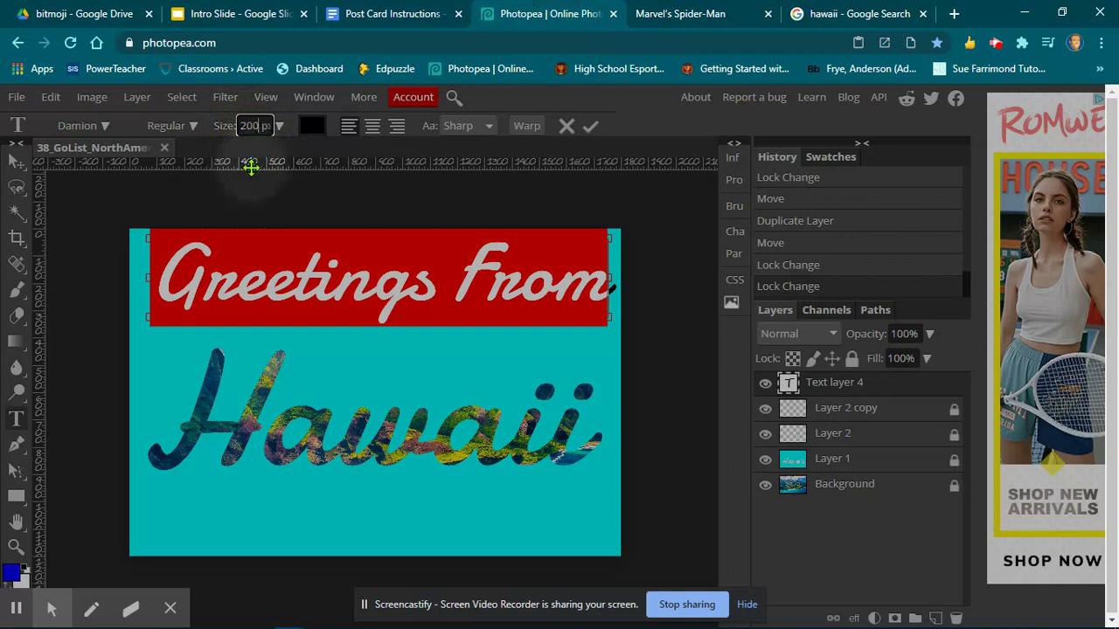
pyautogui.write('200')
pyautogui.press('Return')
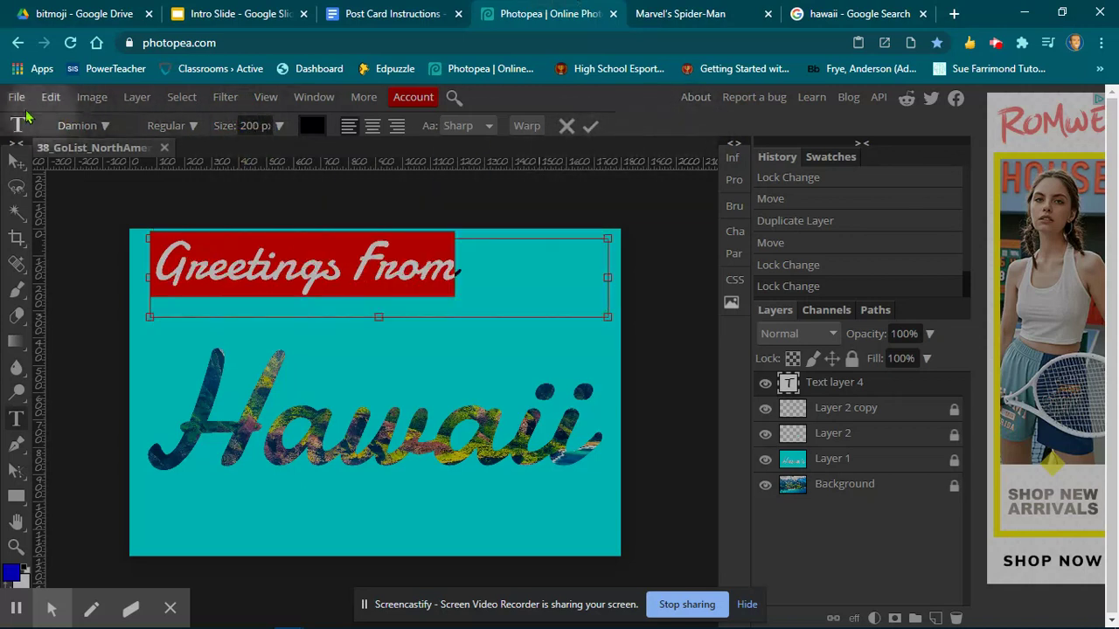
pyautogui.click(15, 159)
pyautogui.moveTo(475, 262)
pyautogui.mouseDown()
pyautogui.moveTo(475, 252)
pyautogui.moveTo(502, 280)
pyautogui.moveTo(491, 274)
pyautogui.mouseUp()
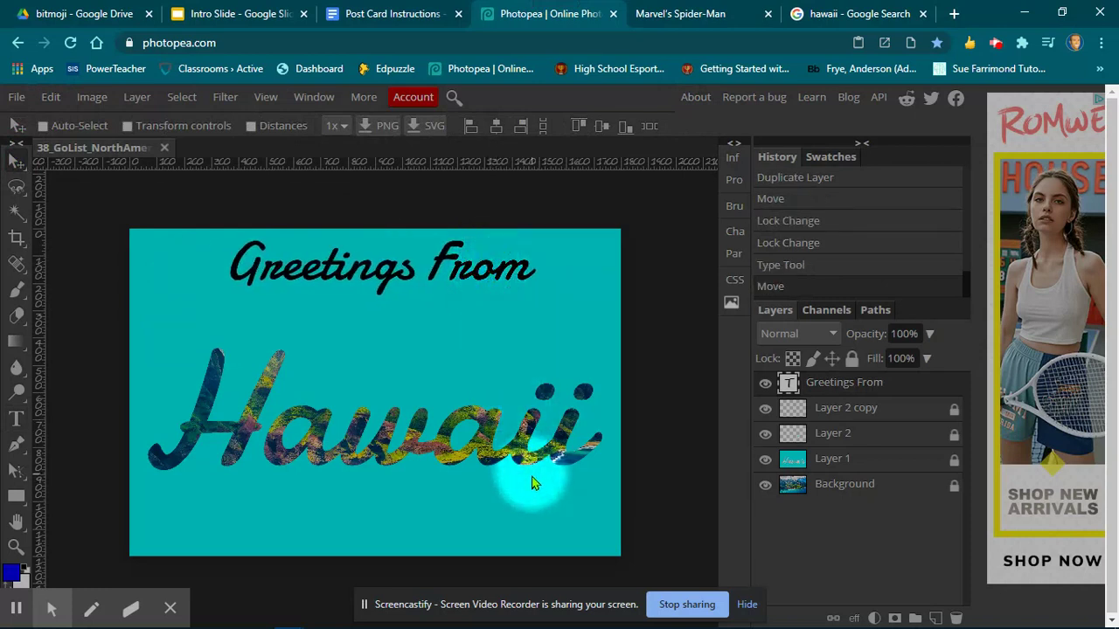
# Unlock Layer 1, which holds the cyan rectangle
pyautogui.moveTo(846, 626)
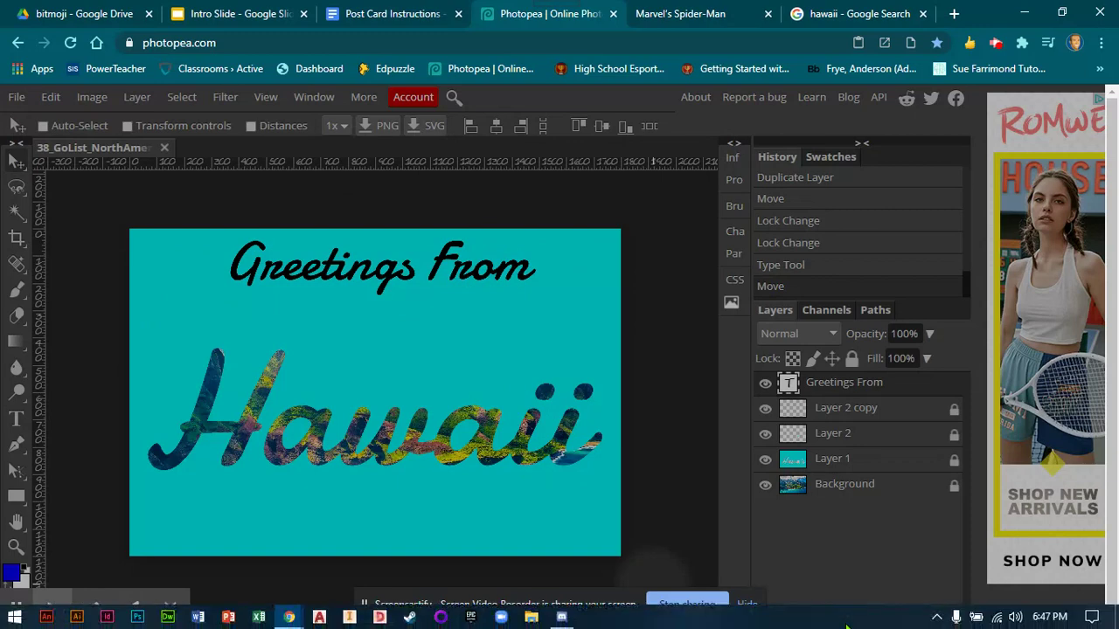
pyautogui.hotkey('ctrl', '+')
pyautogui.hotkey('ctrl', '+')
pyautogui.hotkey('ctrl', '+')
pyautogui.hotkey('ctrl', '+')
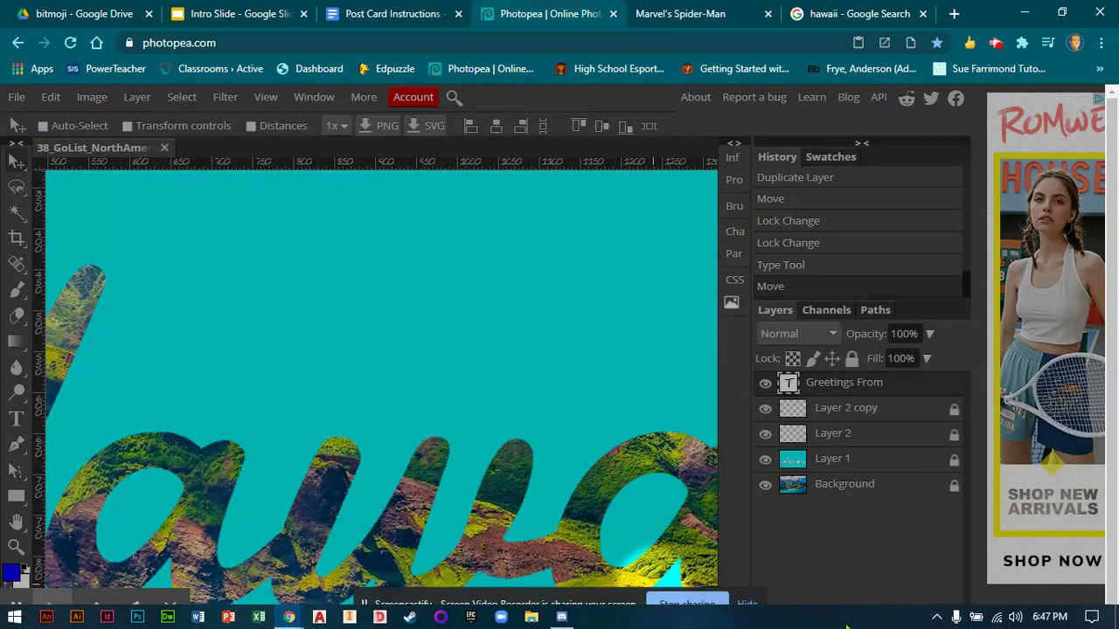
pyautogui.moveTo(330, 318); pyautogui.dragTo(473, 551)
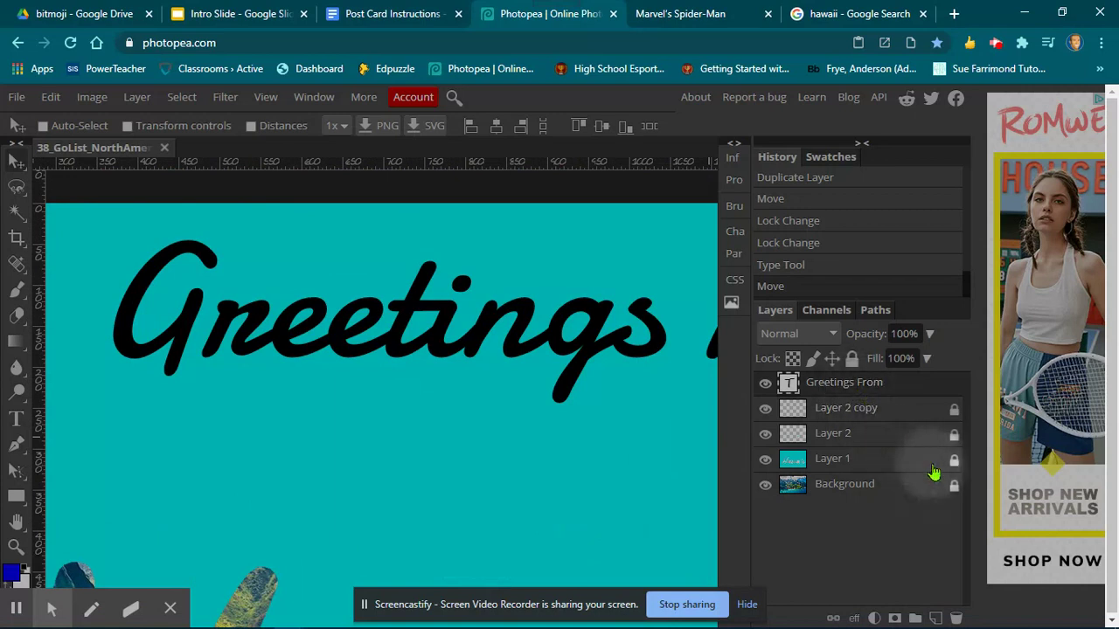
pyautogui.click(954, 460)
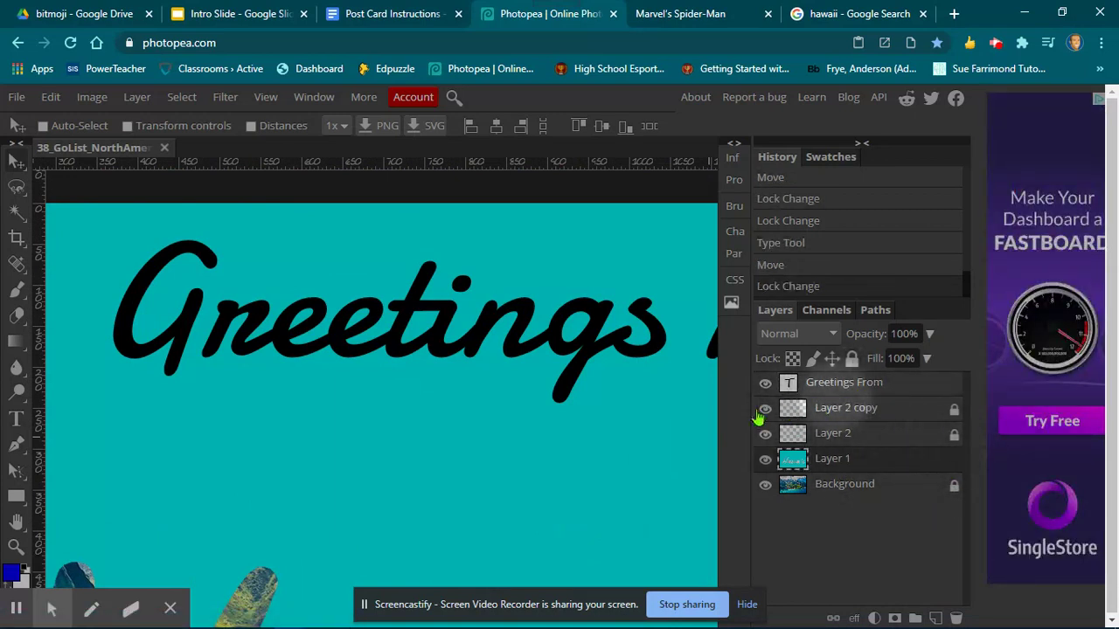
# Lasso around the letter "G" of "Greetings" and clear that area from Layer 1
pyautogui.click(17, 189)
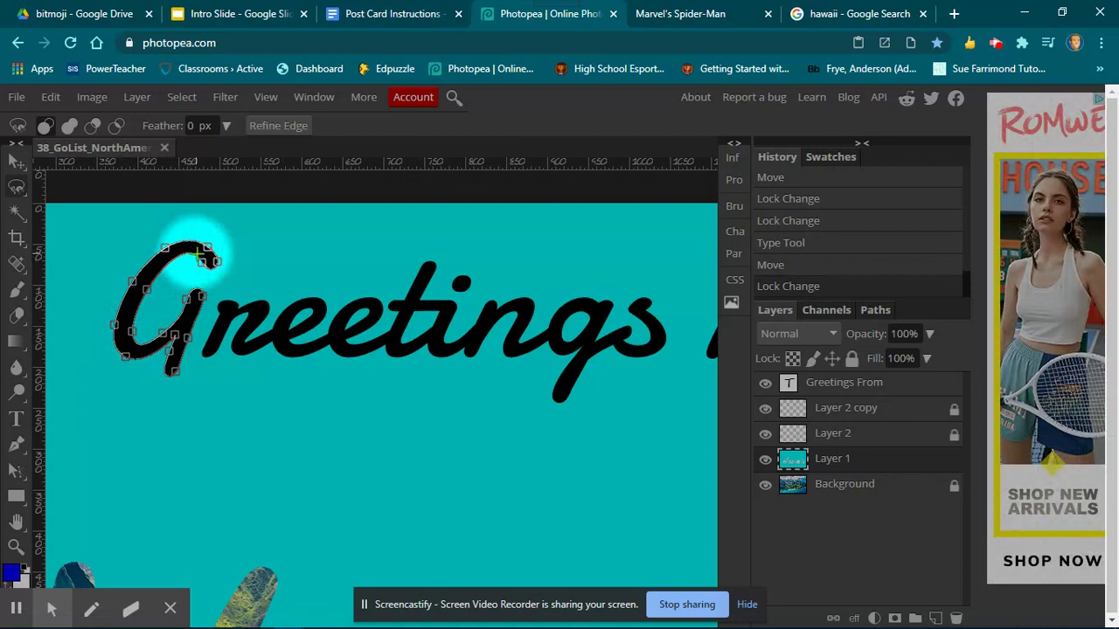
pyautogui.click(201, 261)
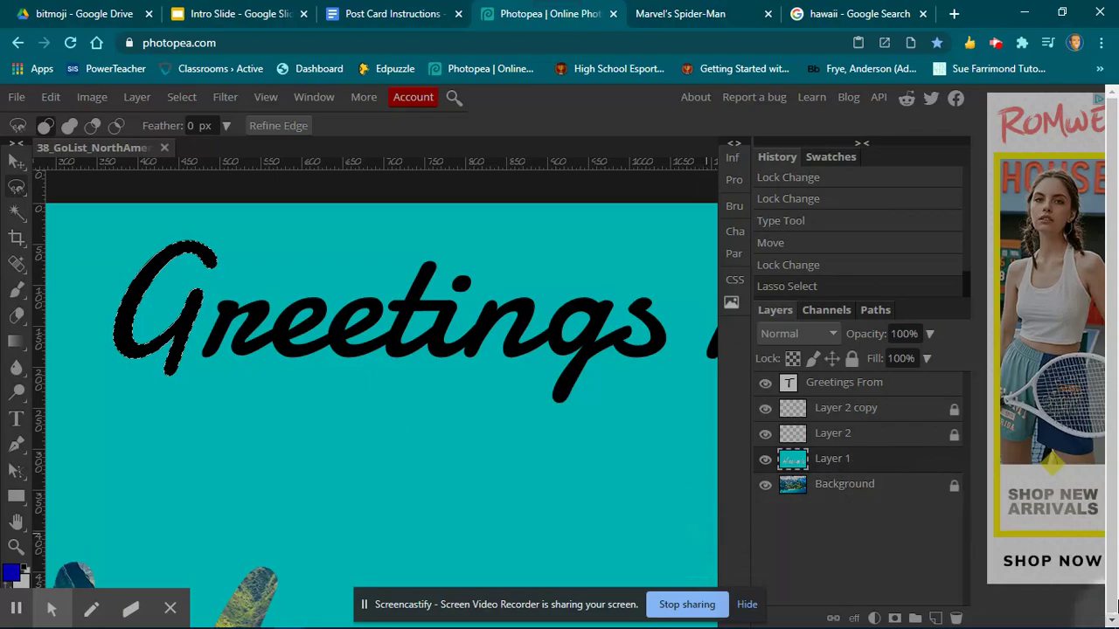
pyautogui.click(1116, 624)
pyautogui.click(1116, 624)
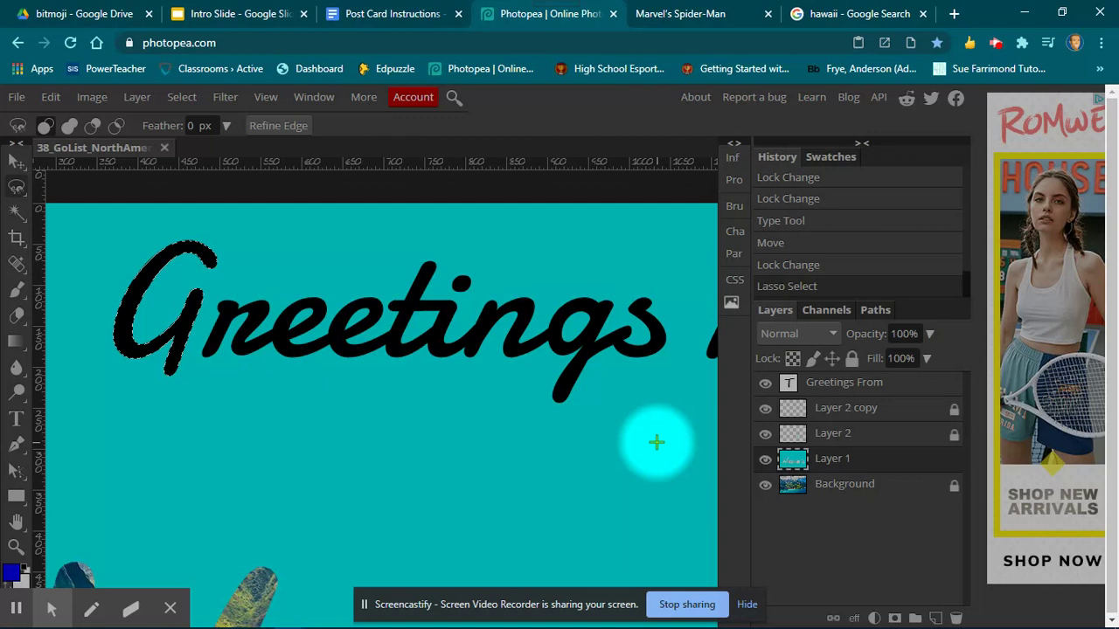
pyautogui.press('Delete')
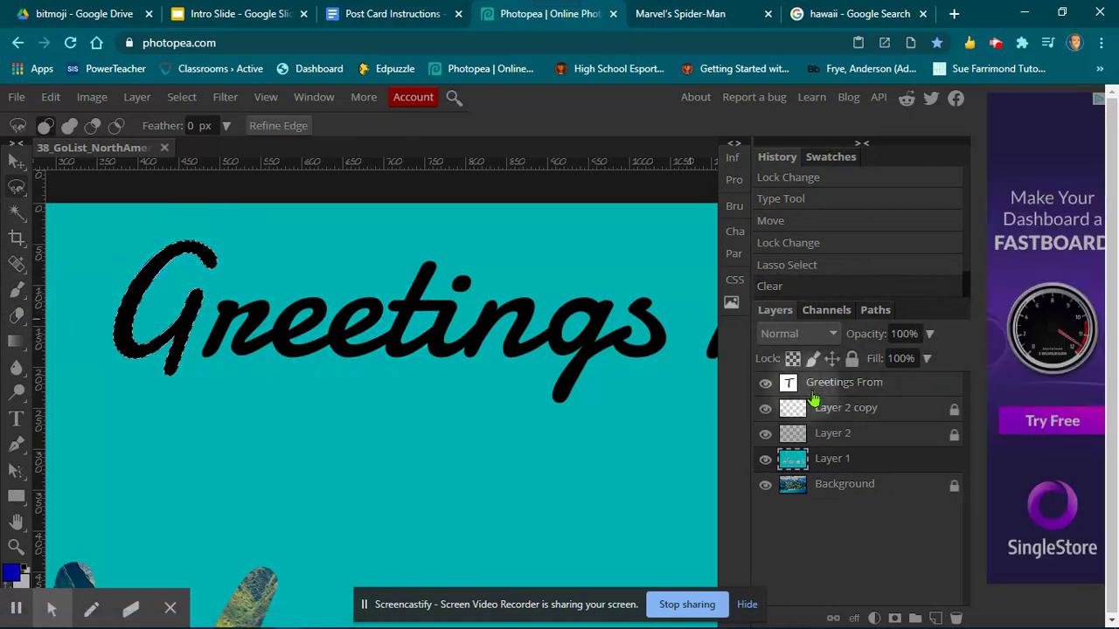
# Hide the "Greetings From" text layer to check the cut-out "G", and show it again
pyautogui.click(765, 386)
pyautogui.click(766, 389)
pyautogui.click(765, 389)
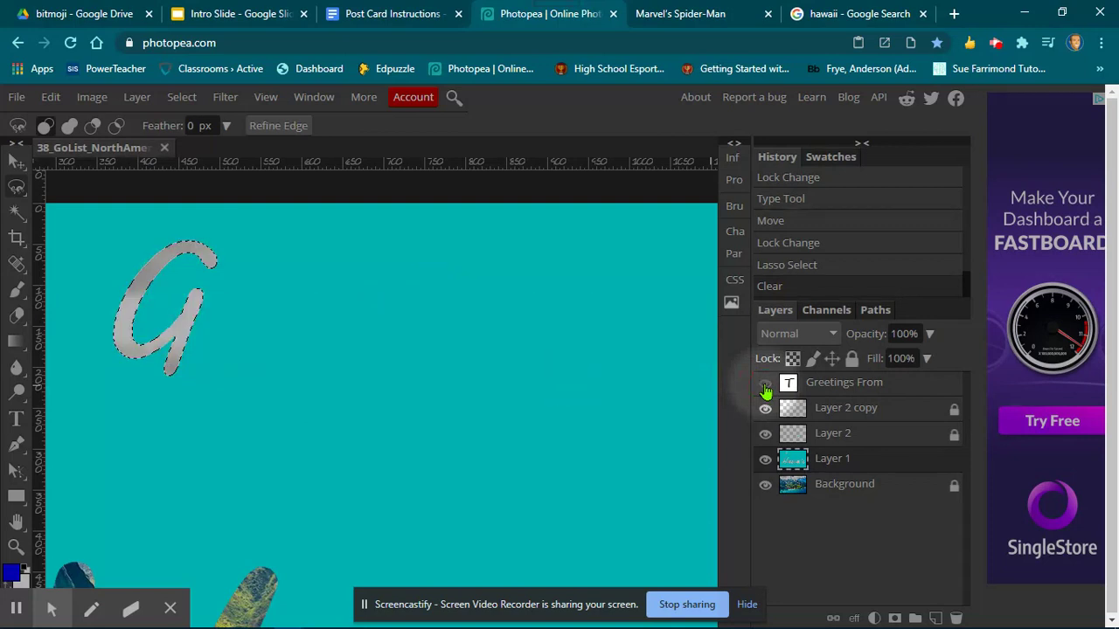
pyautogui.click(766, 389)
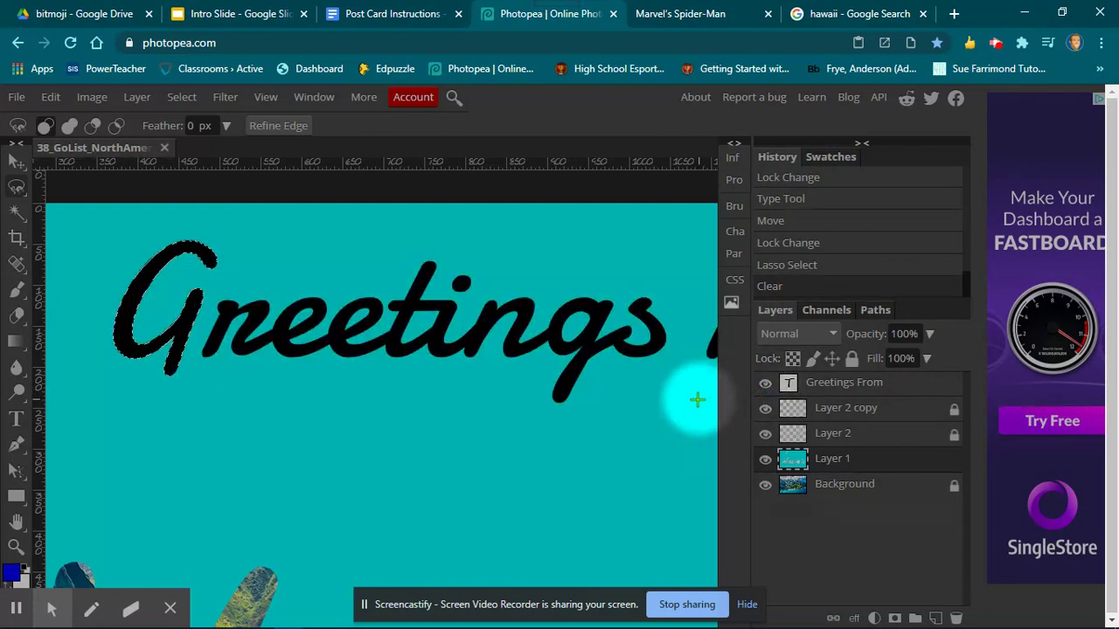
# Deselect the "G" and lasso the connected letters "reetings", without the dot of the "i", as one closed selection on Layer 1
pyautogui.click(182, 97)
pyautogui.click(198, 145)
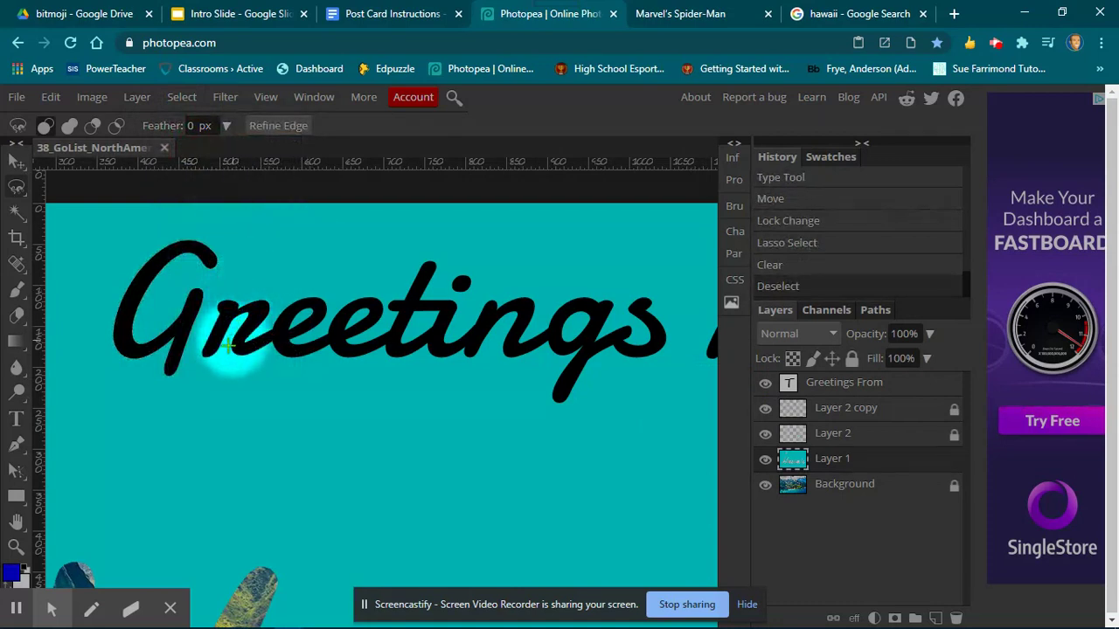
pyautogui.moveTo(210, 336)
pyautogui.mouseDown()
pyautogui.moveTo(220, 296)
pyautogui.moveTo(274, 307)
pyautogui.mouseUp()
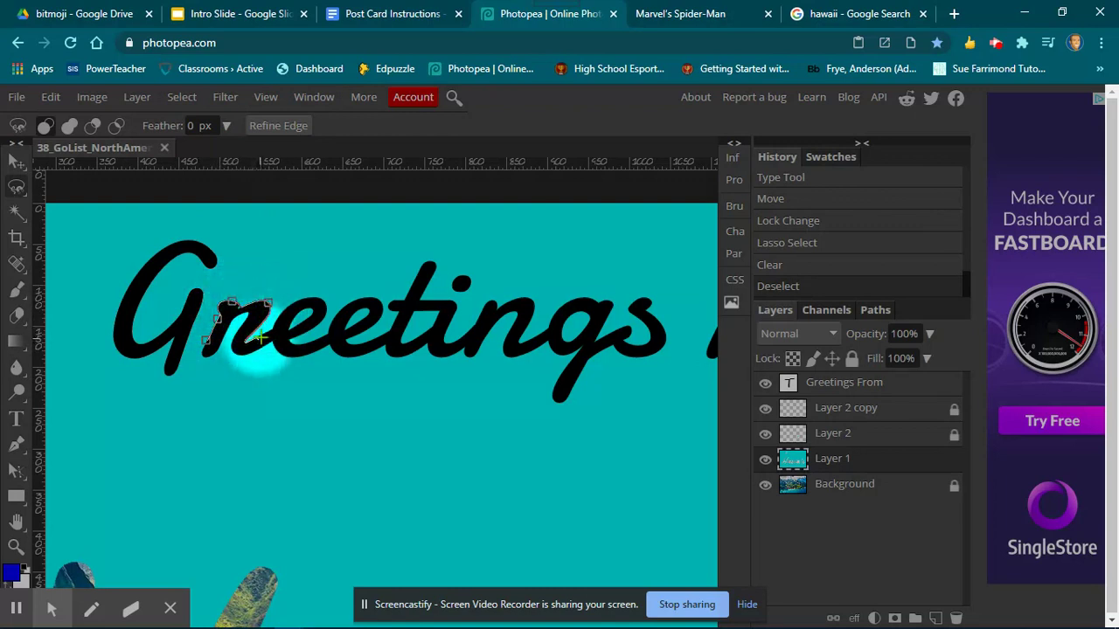
pyautogui.click(264, 319)
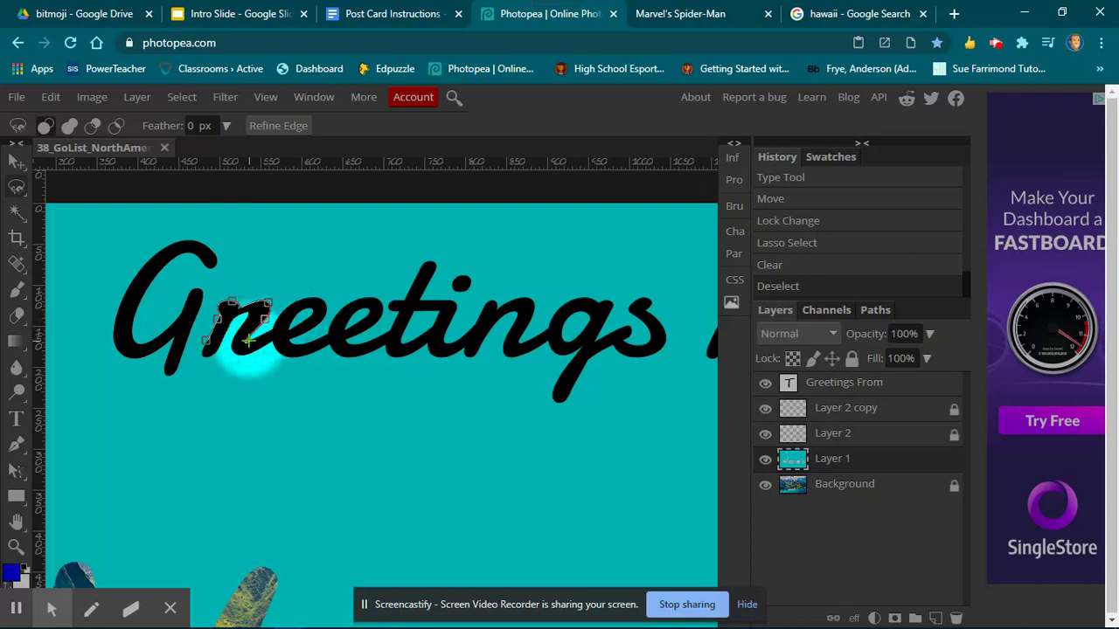
pyautogui.click(261, 334)
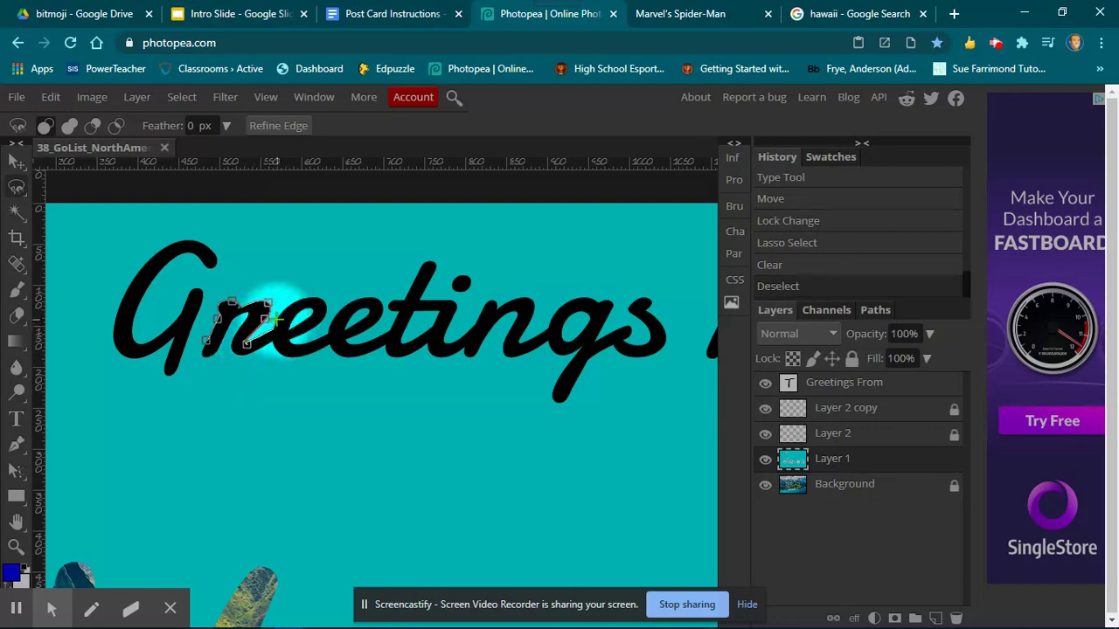
pyautogui.click(291, 303)
pyautogui.click(325, 309)
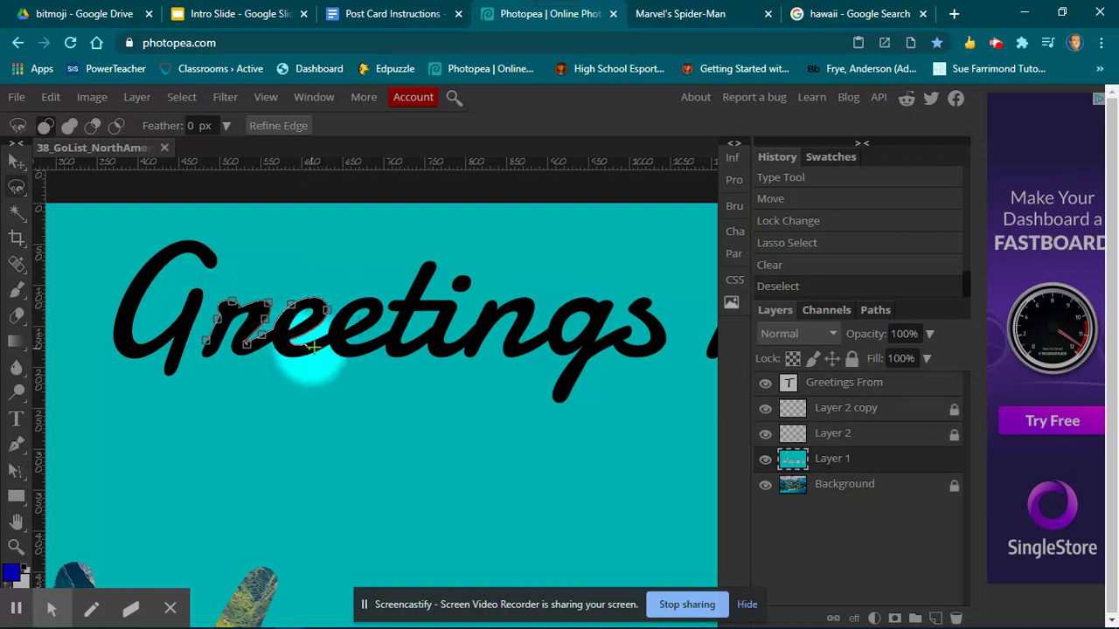
pyautogui.click(299, 334)
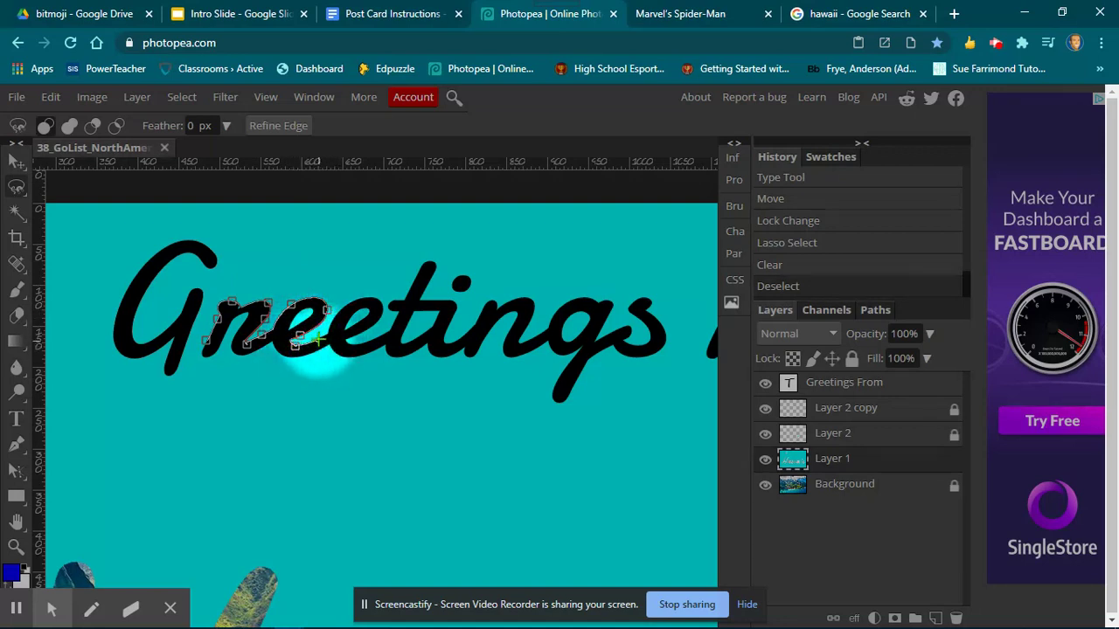
pyautogui.click(340, 311)
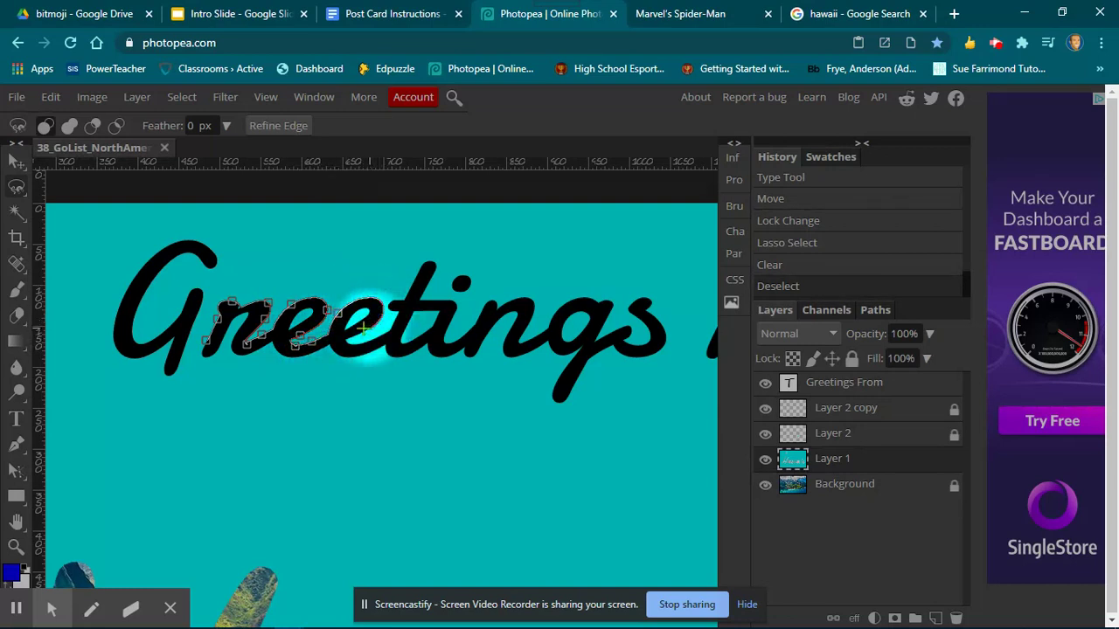
pyautogui.click(356, 345)
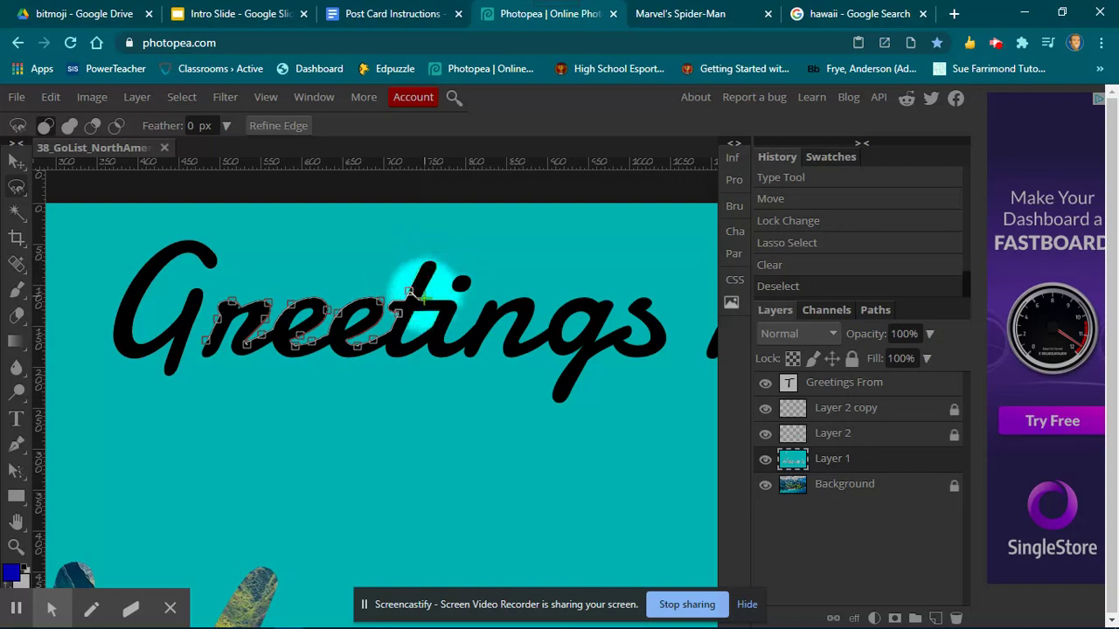
pyautogui.click(417, 277)
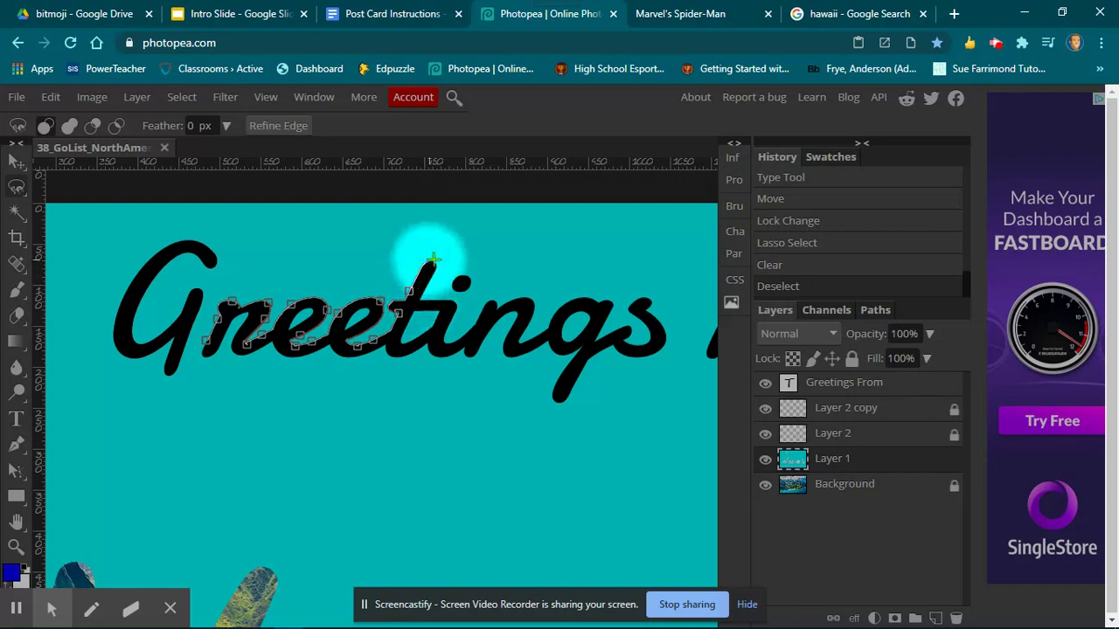
pyautogui.click(432, 274)
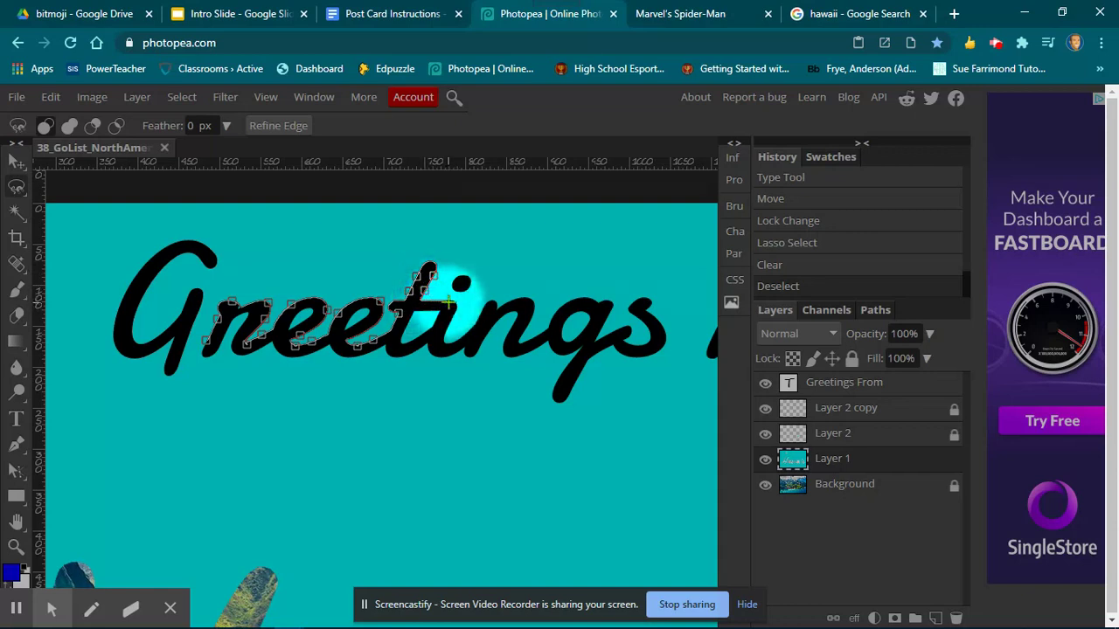
pyautogui.click(442, 301)
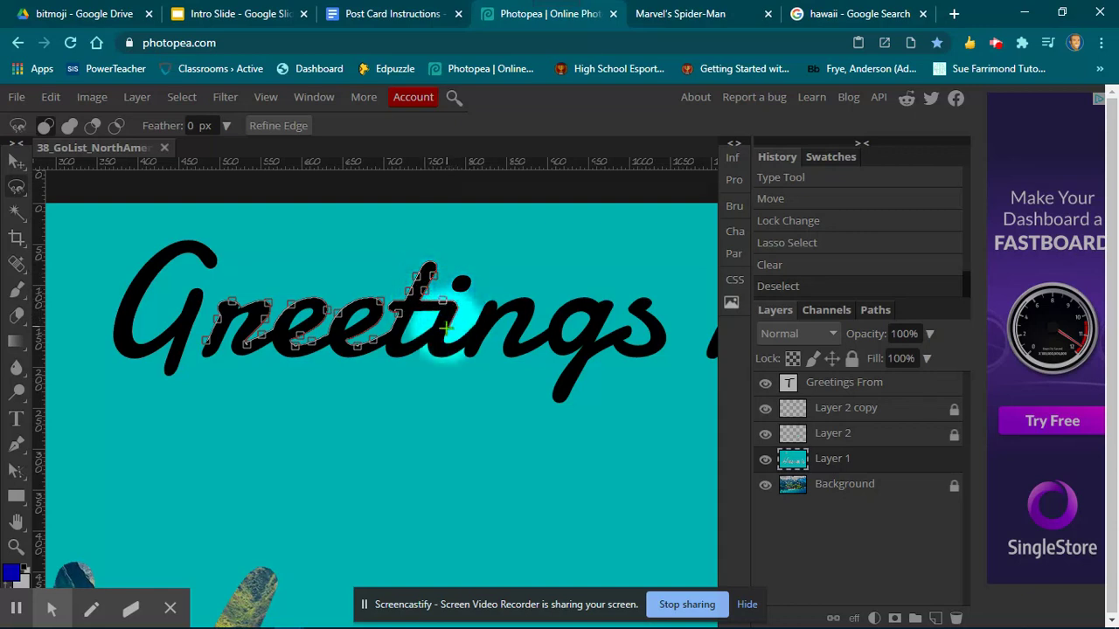
pyautogui.click(448, 327)
pyautogui.click(449, 342)
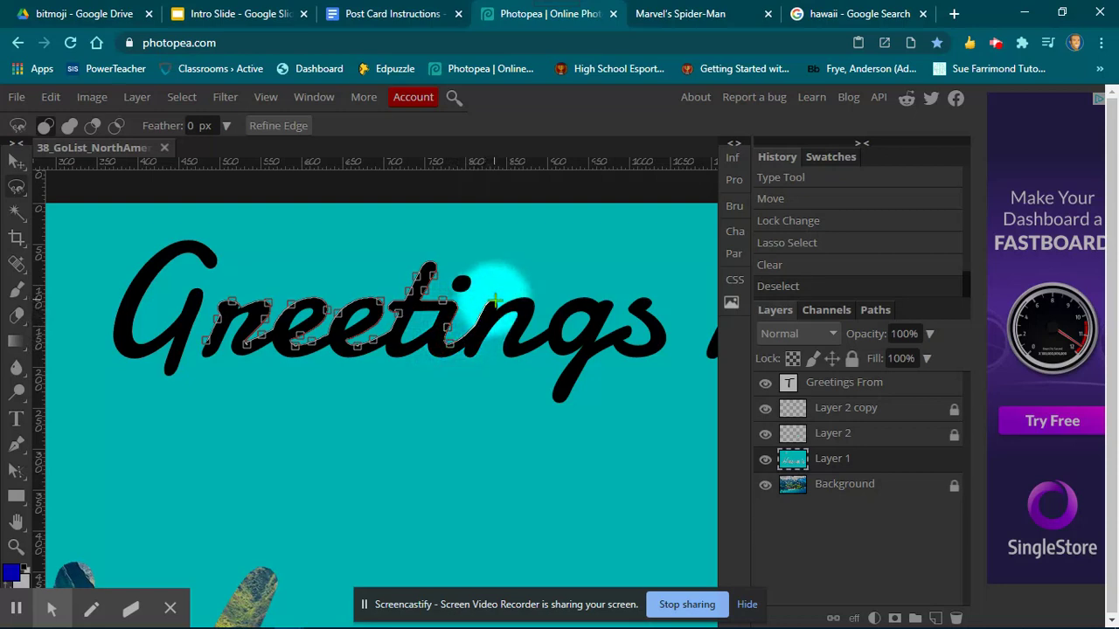
pyautogui.click(497, 309)
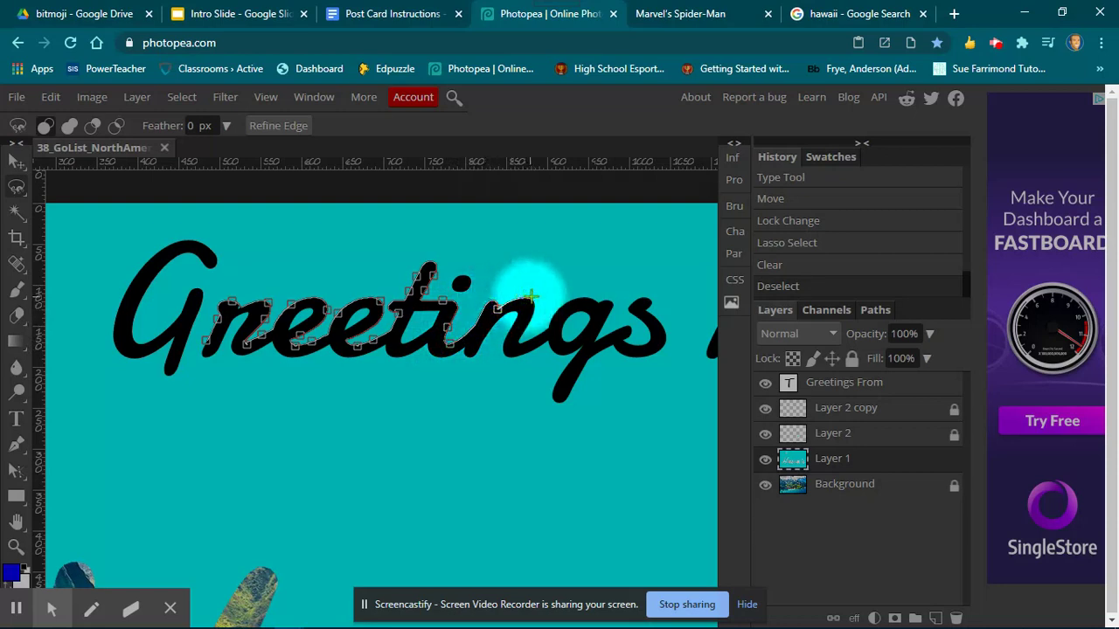
pyautogui.click(511, 301)
pyautogui.click(532, 314)
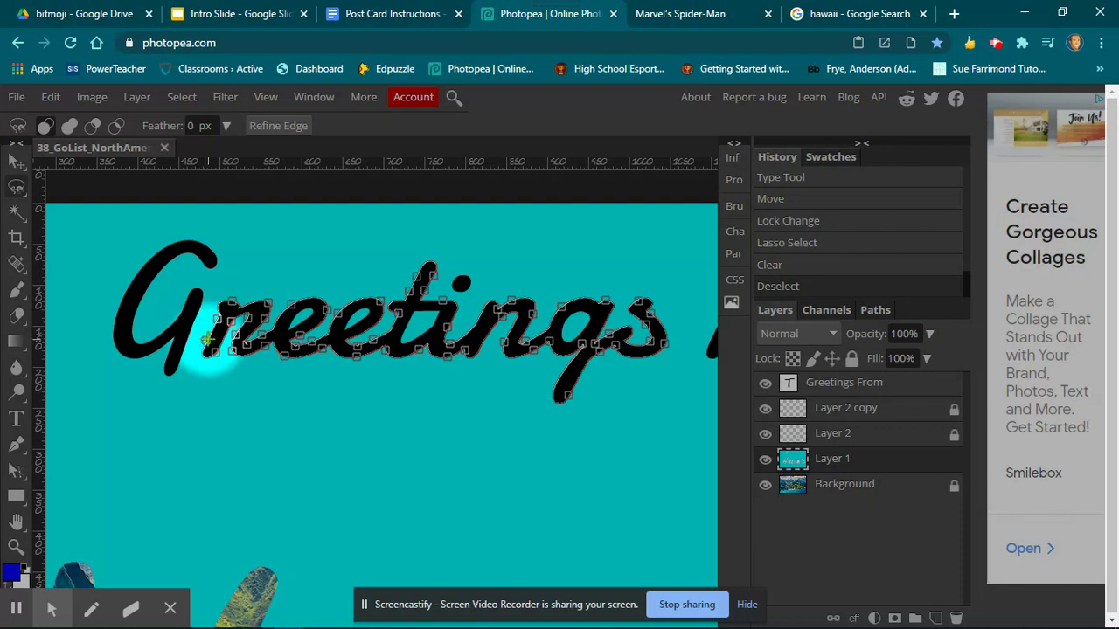
pyautogui.click(207, 341)
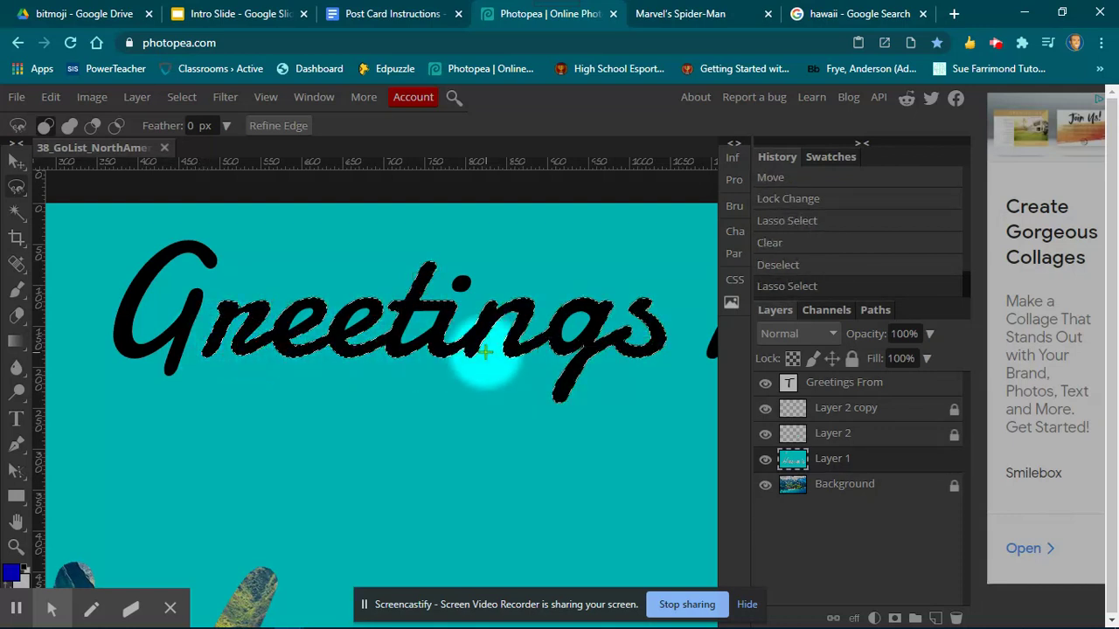
# Clear the selected "reetings" letter area from Layer 1 and remove the selection
pyautogui.press('Delete')
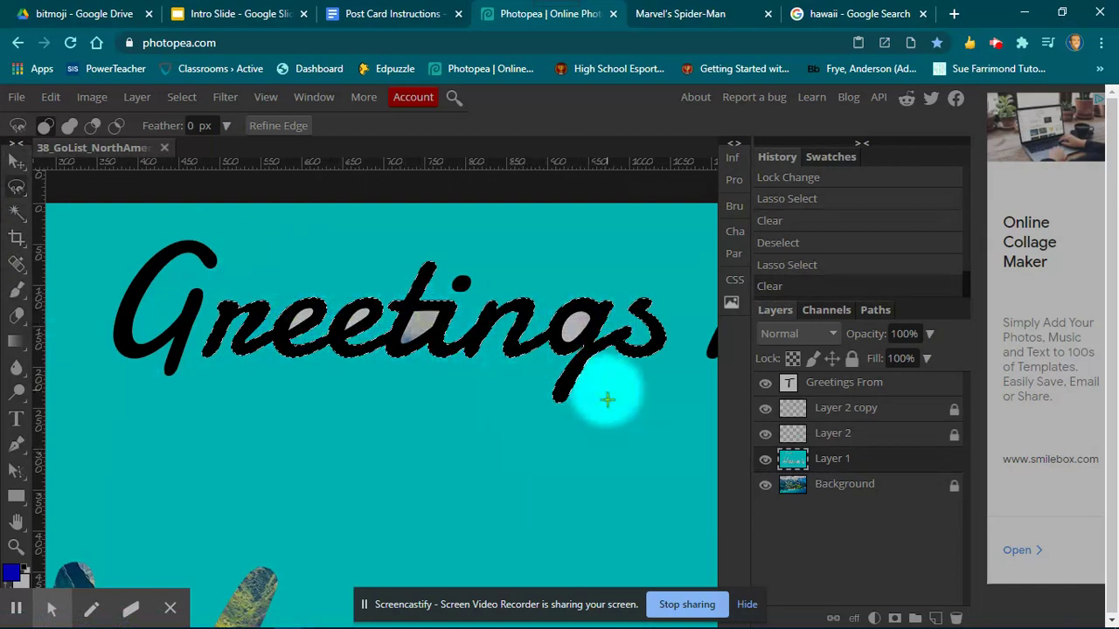
pyautogui.moveTo(647, 449); pyautogui.dragTo(192, 482)
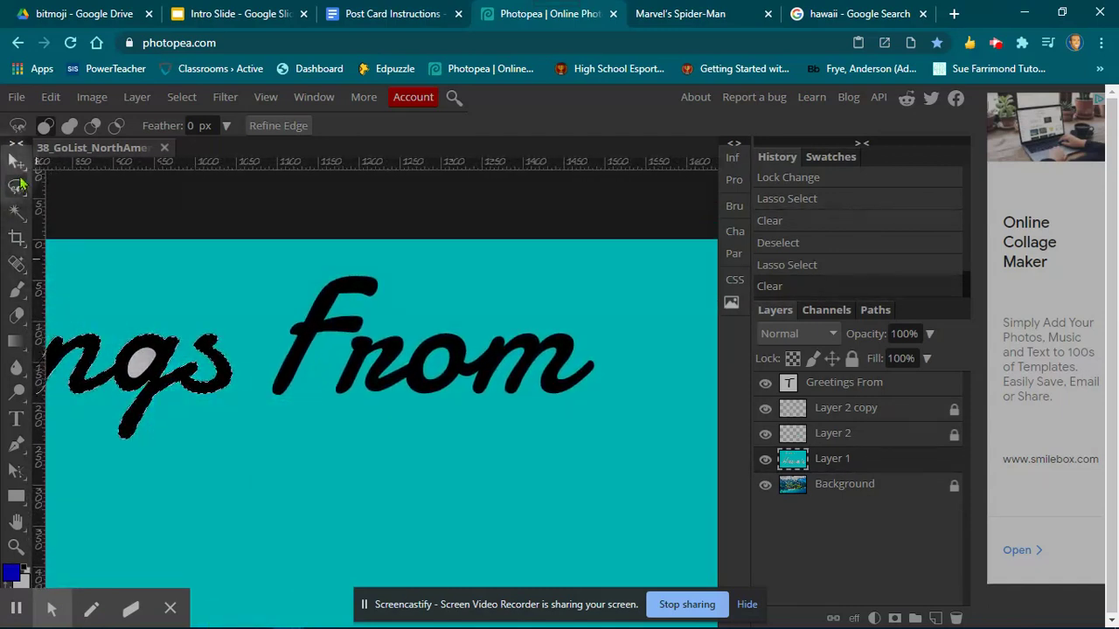
pyautogui.hotkey('ctrl', 'd')
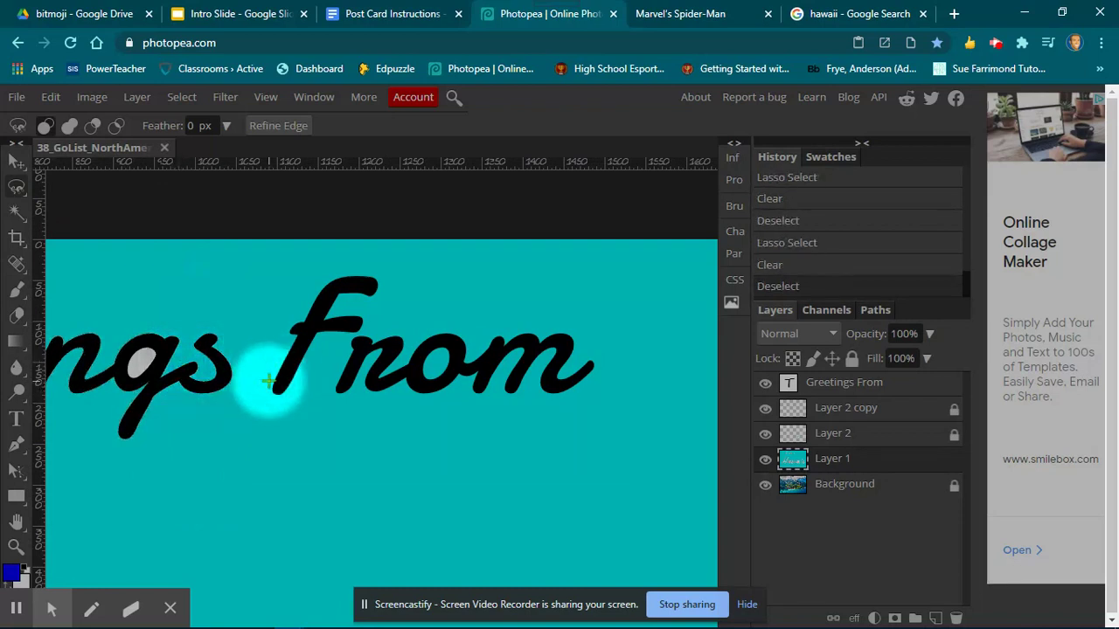
# Lasso around the letter "F" of "From", clear that area from Layer 1 and deselect it
pyautogui.click(274, 380)
pyautogui.click(284, 359)
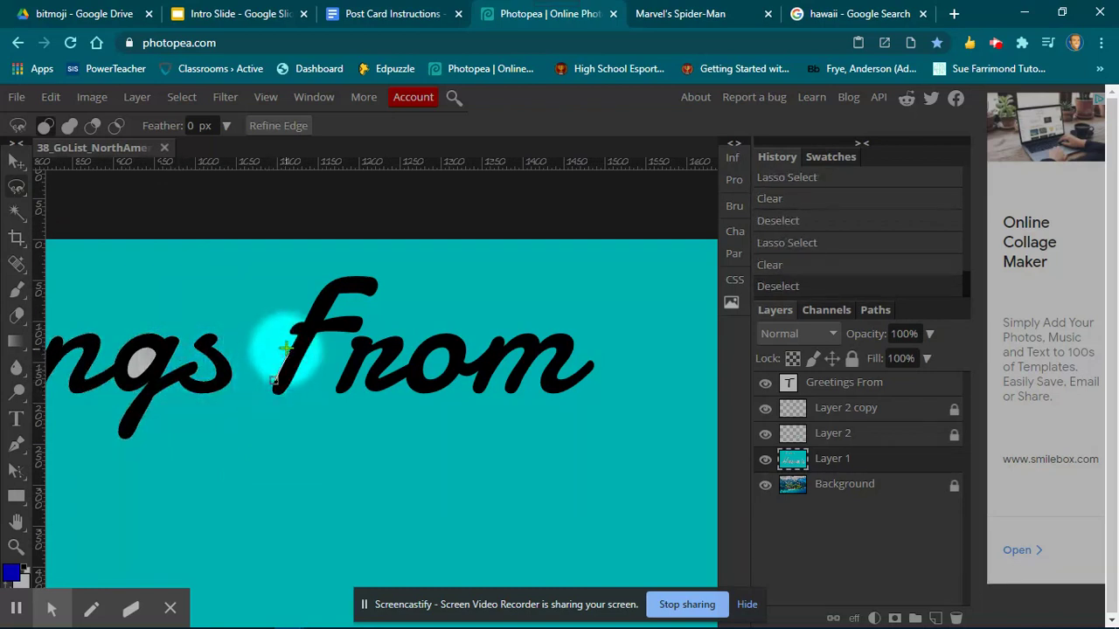
pyautogui.click(290, 333)
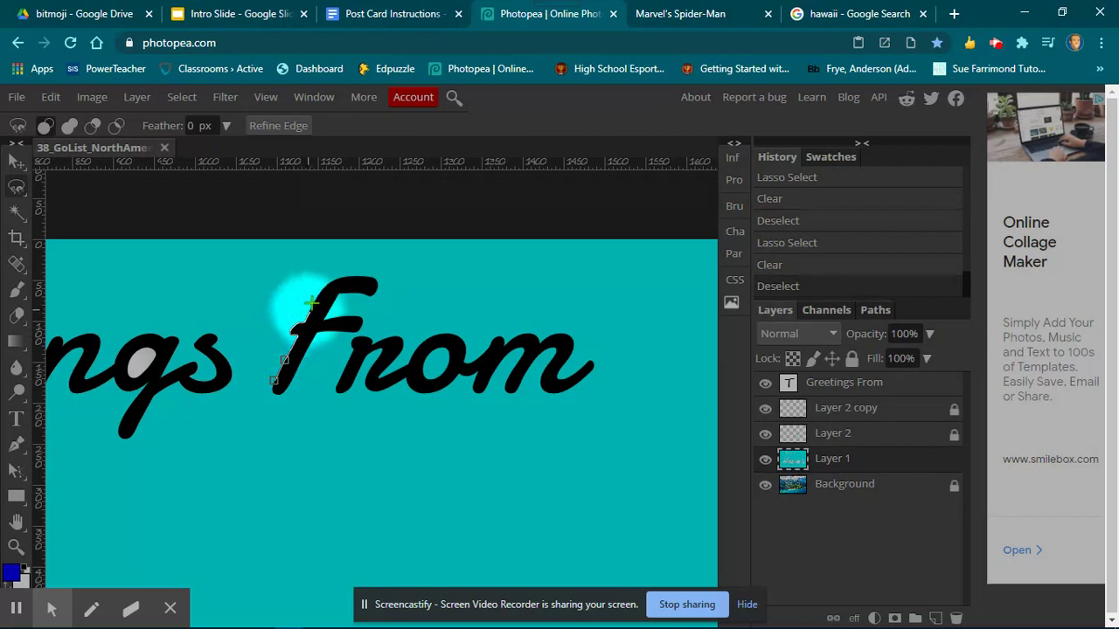
pyautogui.click(320, 292)
pyautogui.click(361, 276)
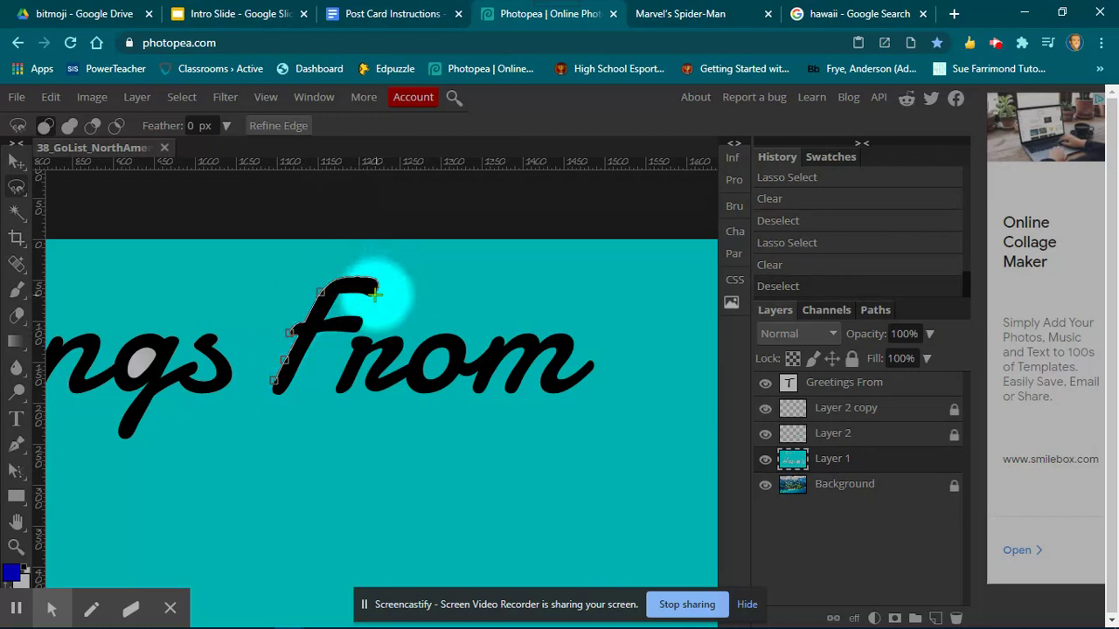
pyautogui.click(372, 295)
pyautogui.click(330, 306)
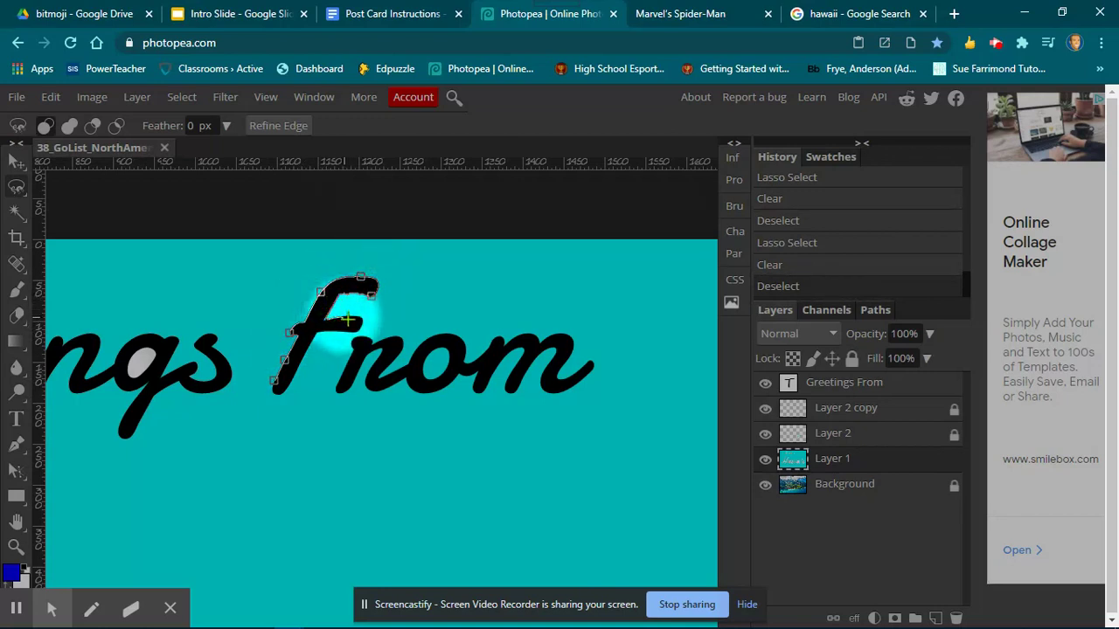
pyautogui.click(345, 316)
pyautogui.click(351, 331)
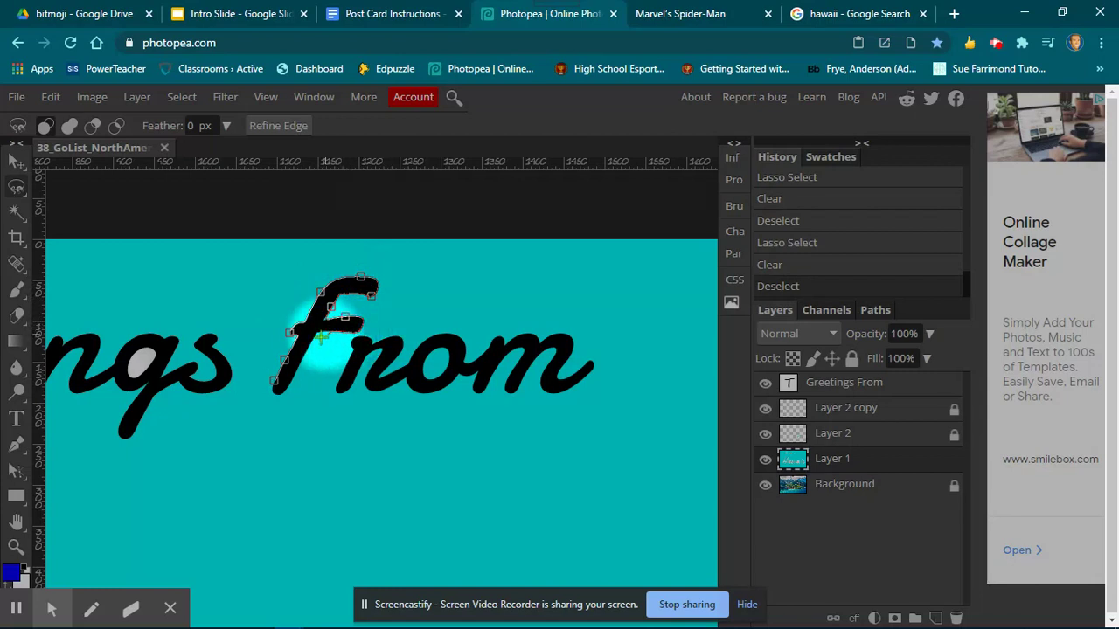
pyautogui.click(306, 351)
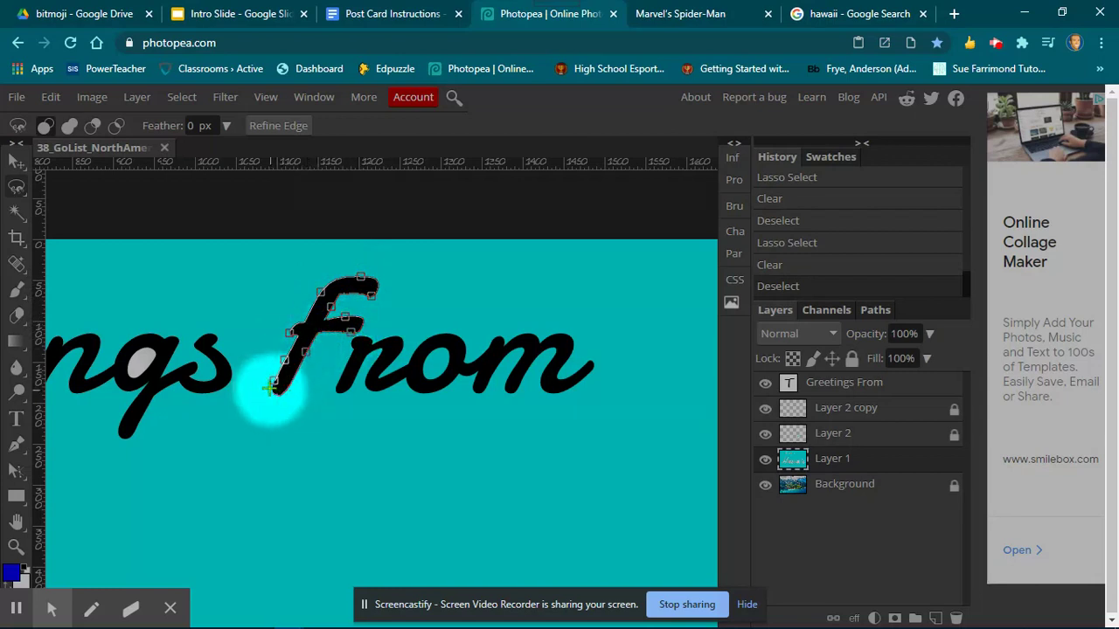
pyautogui.click(272, 378)
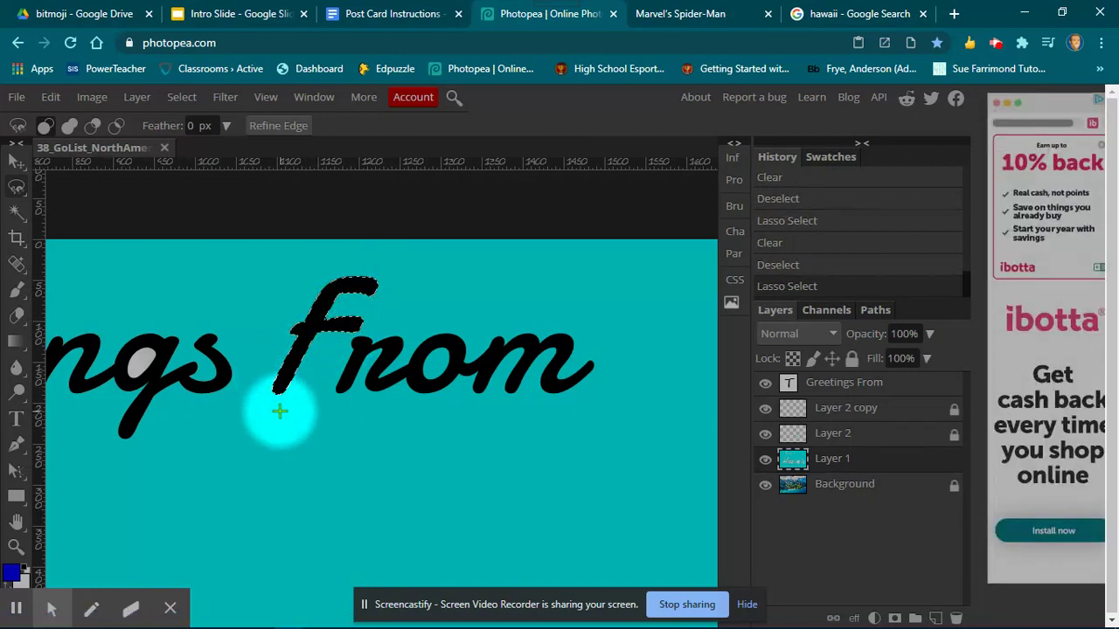
pyautogui.press('Delete')
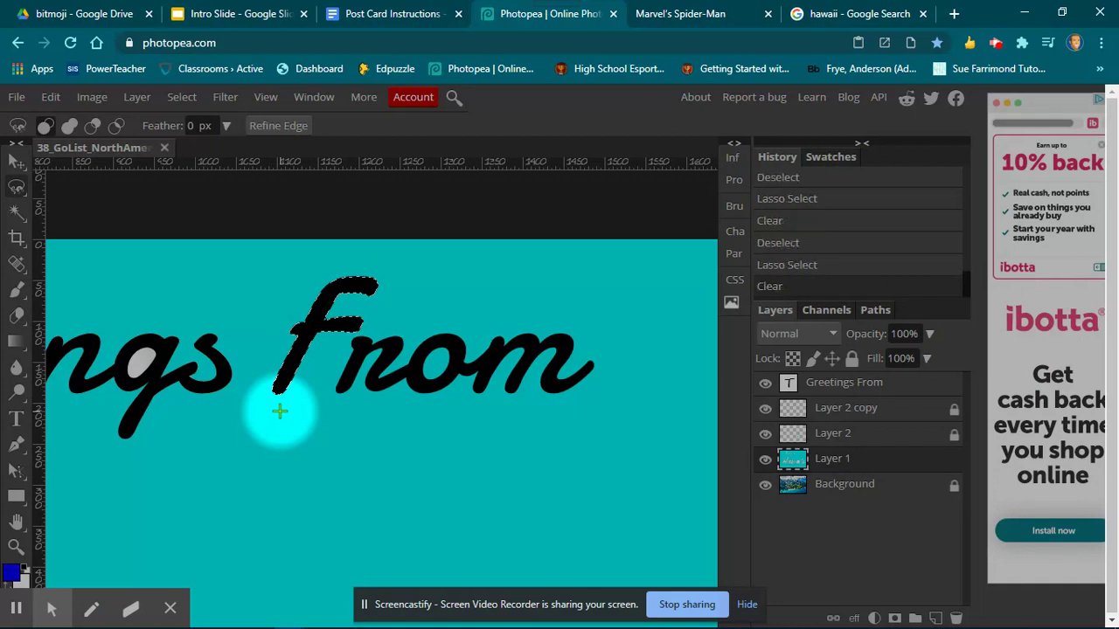
pyautogui.hotkey('ctrl', 'd')
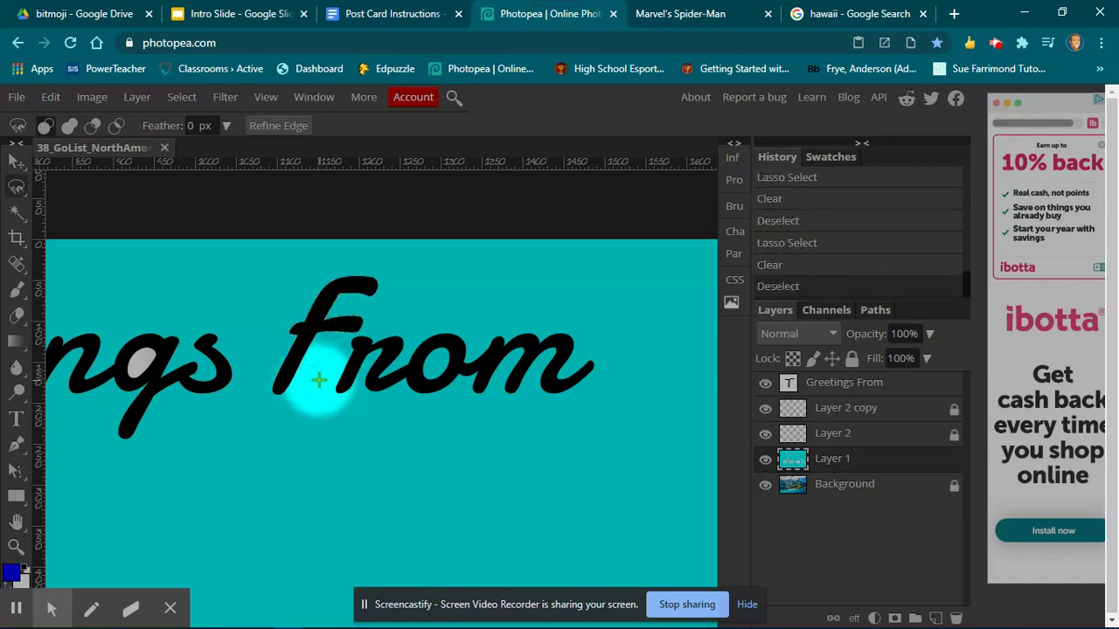
# Lasso the connected letters "rom" of "From" as one closed selection and clear that area from Layer 1
pyautogui.click(336, 385)
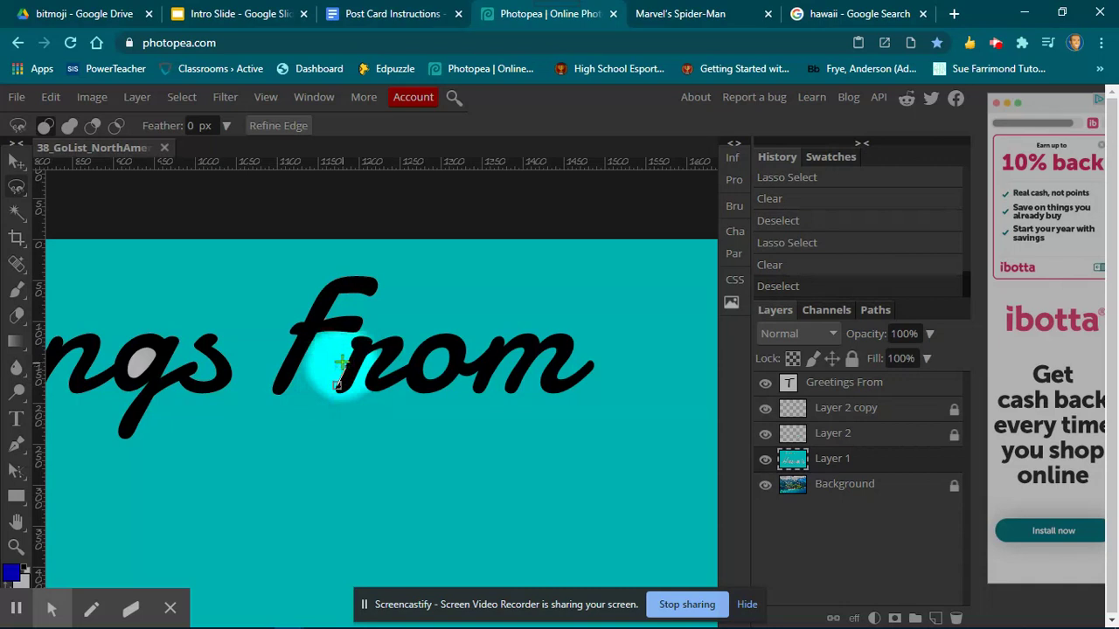
pyautogui.click(389, 336)
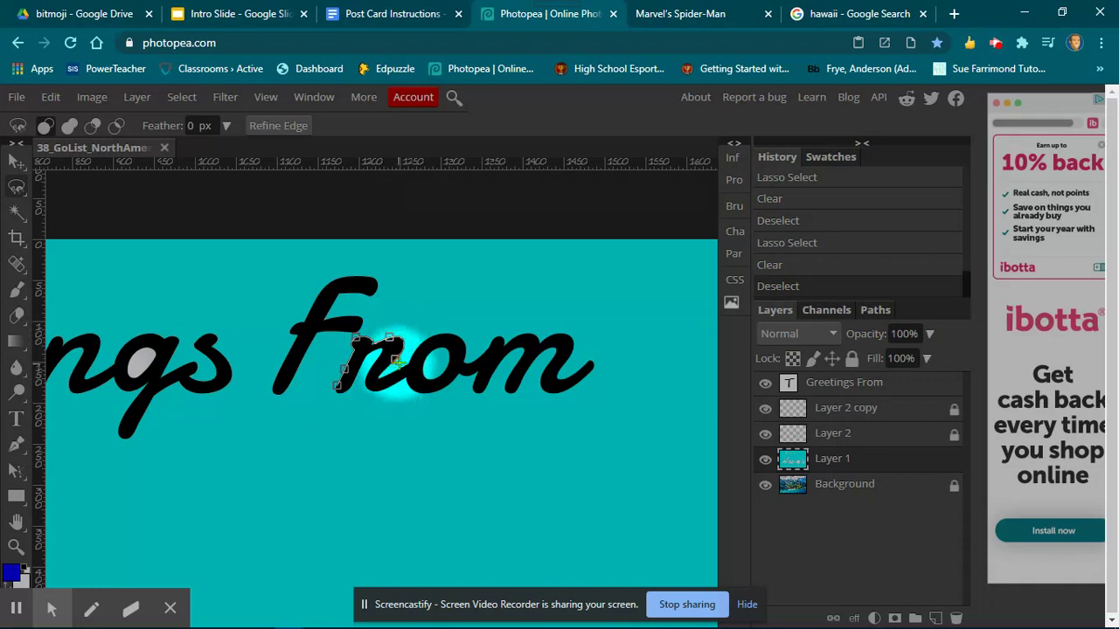
pyautogui.click(396, 359)
pyautogui.click(380, 378)
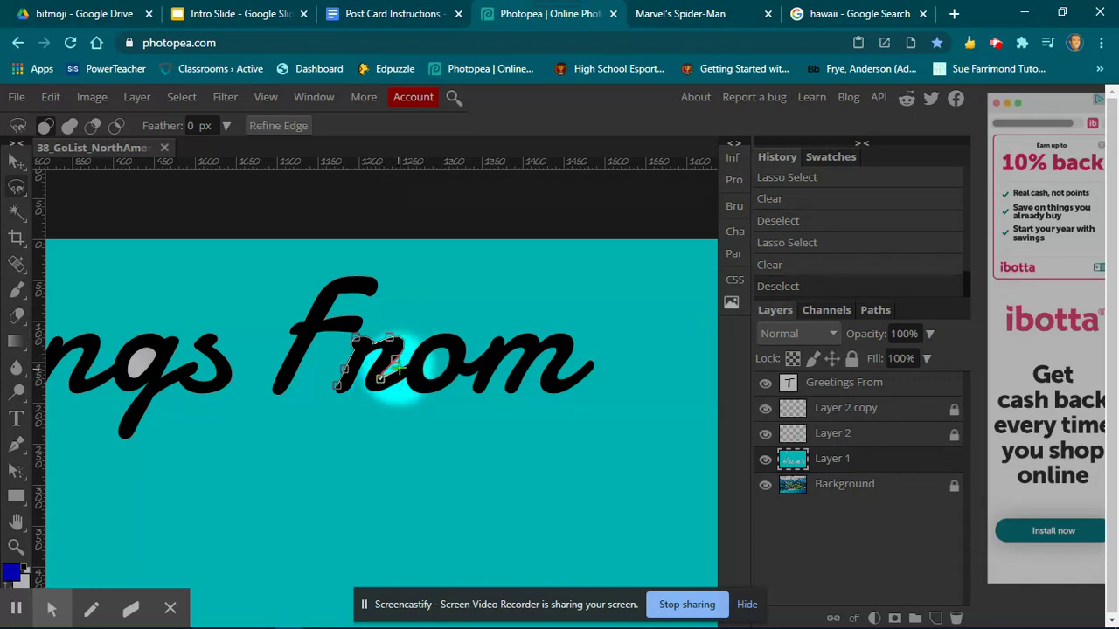
pyautogui.click(428, 339)
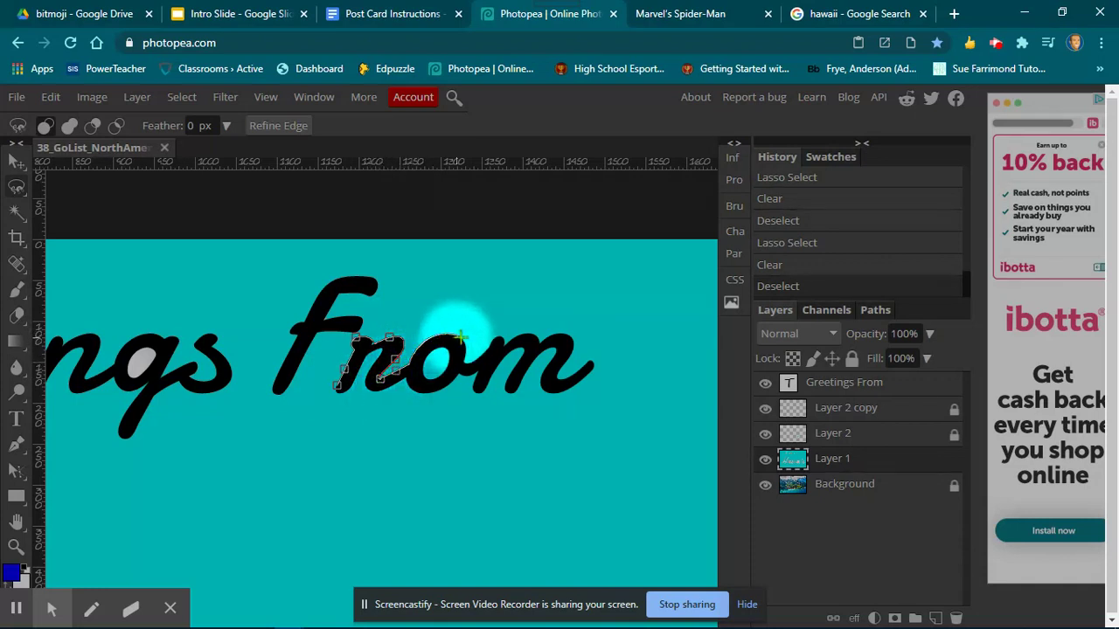
pyautogui.click(462, 340)
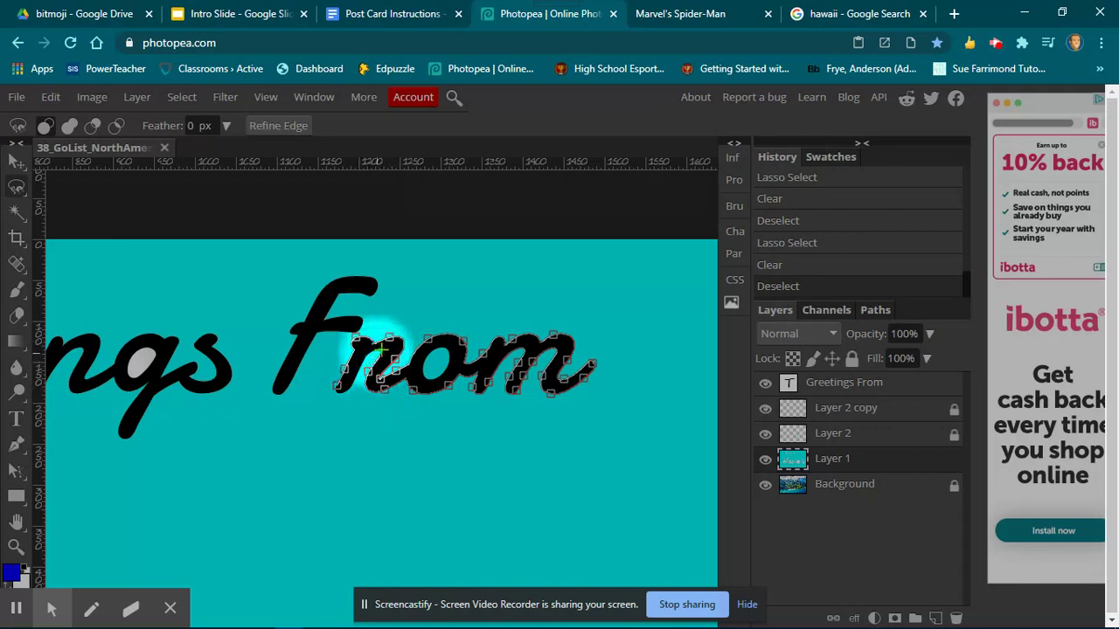
pyautogui.click(338, 386)
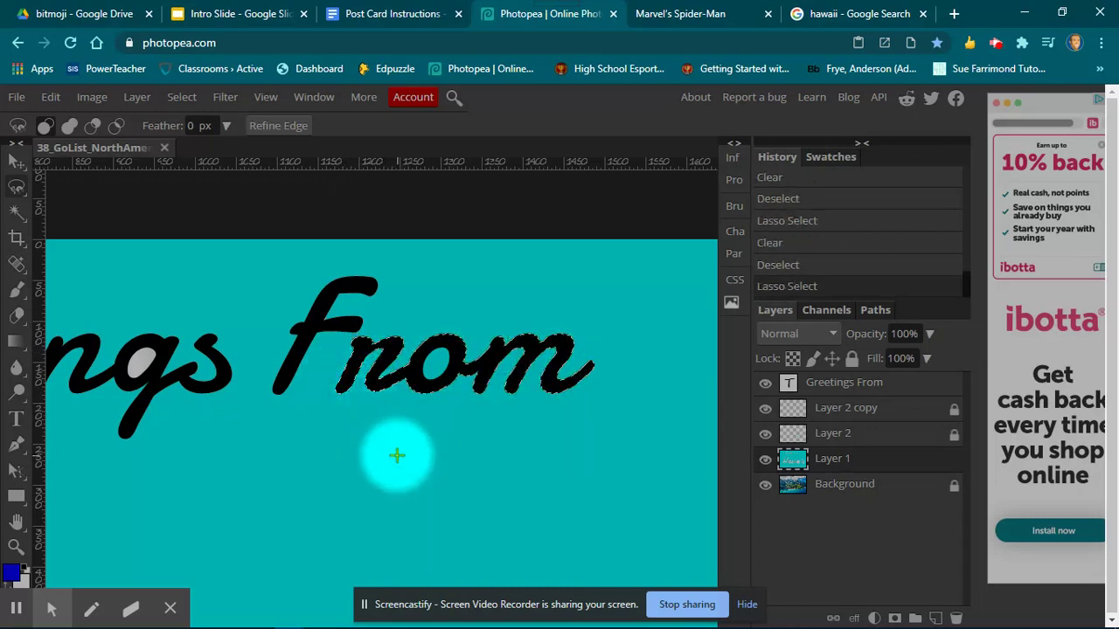
pyautogui.press('Delete')
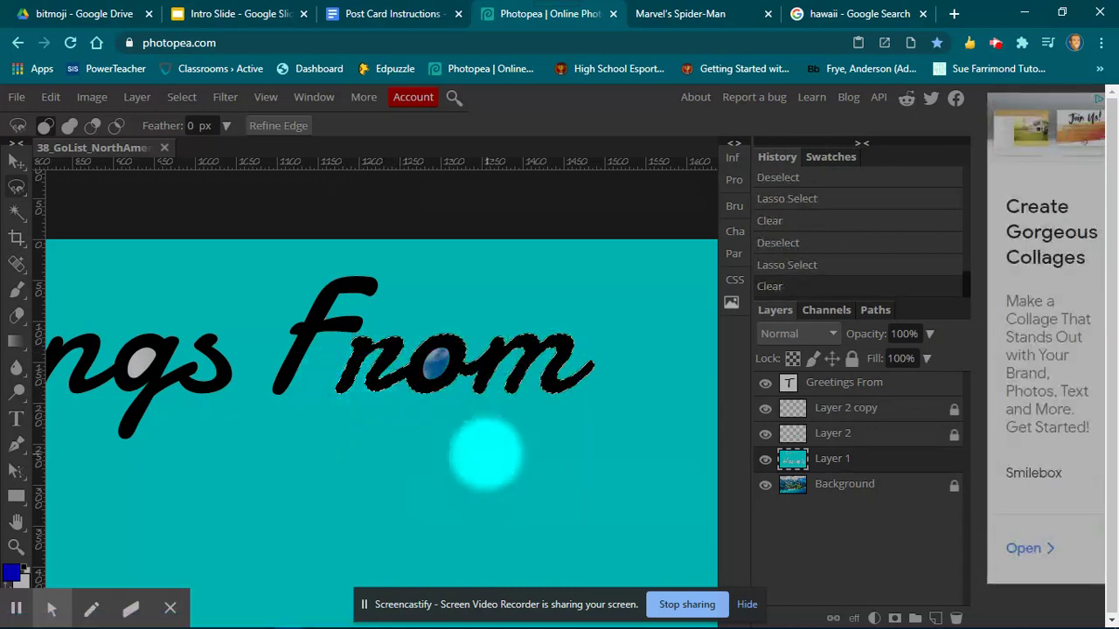
# Move the "Greetings From" text layer down just below its cut-out and remove the "rom" selection
pyautogui.hotkey('ctrl', '-')
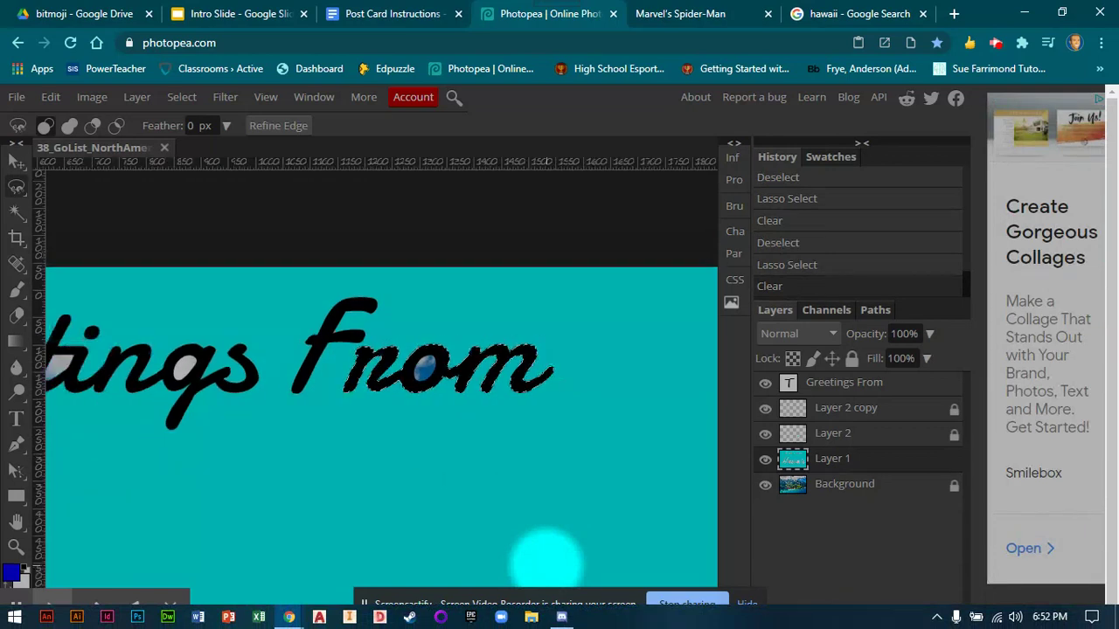
pyautogui.hotkey('ctrl', '-')
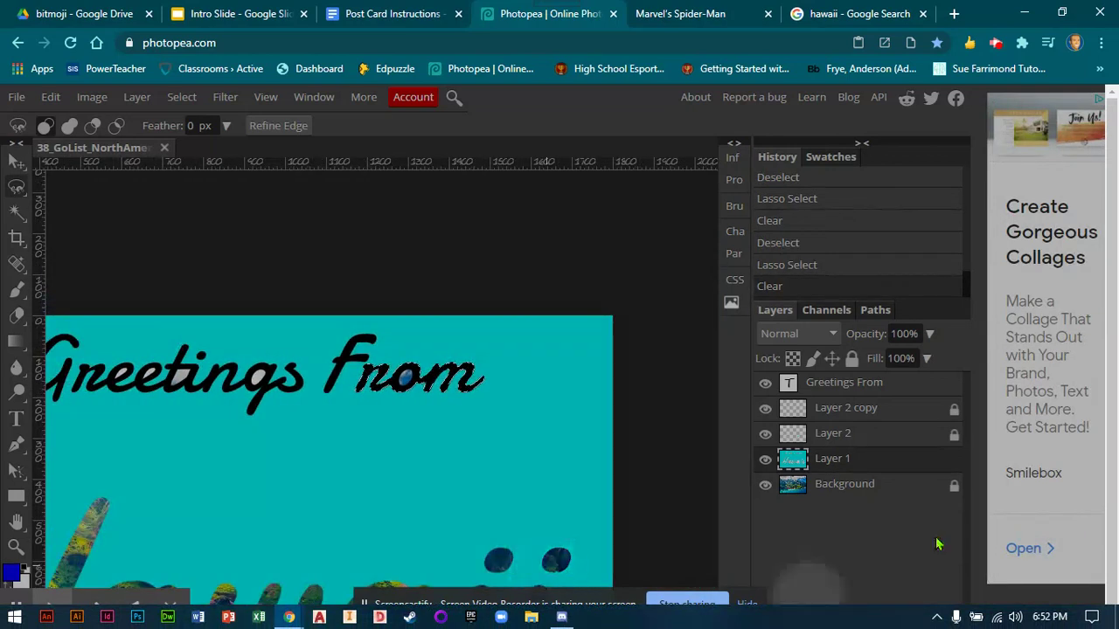
pyautogui.click(900, 385)
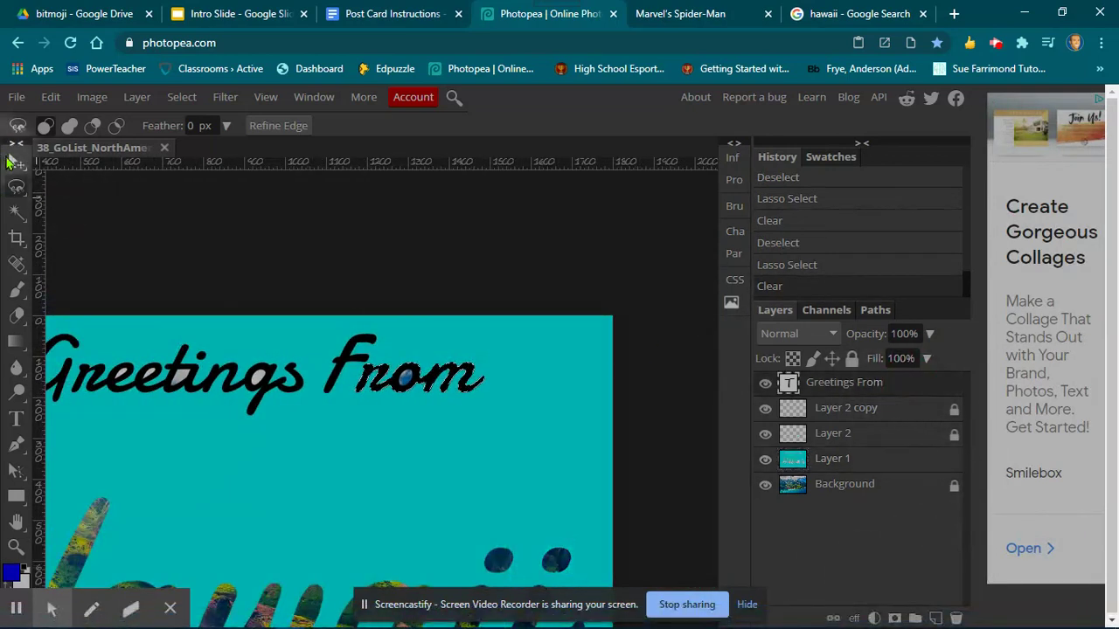
pyautogui.click(15, 162)
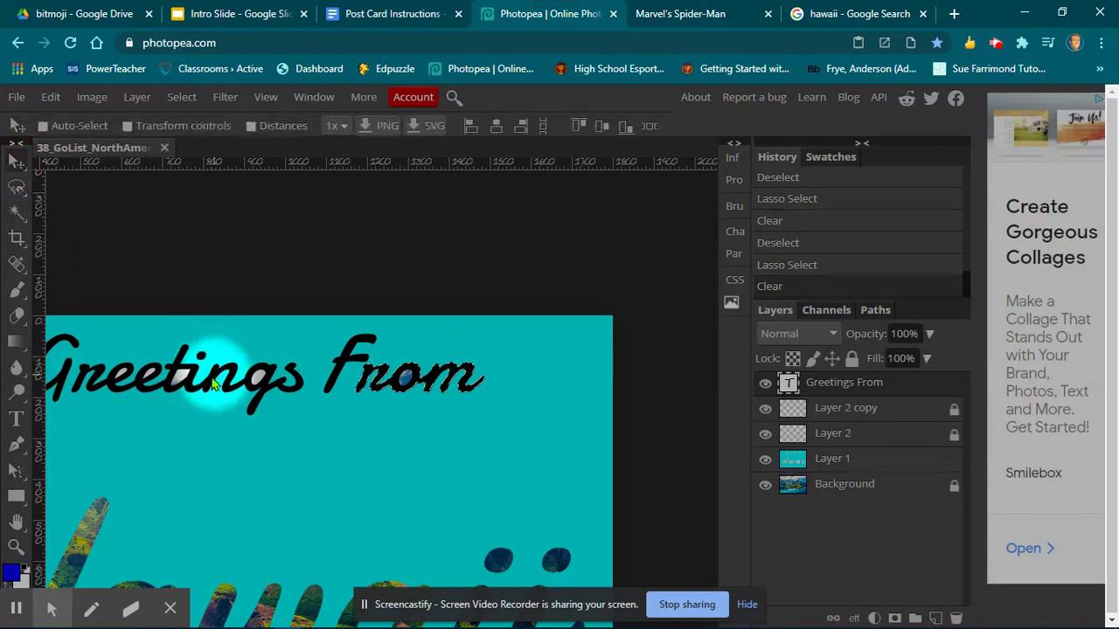
pyautogui.moveTo(211, 385); pyautogui.dragTo(208, 429)
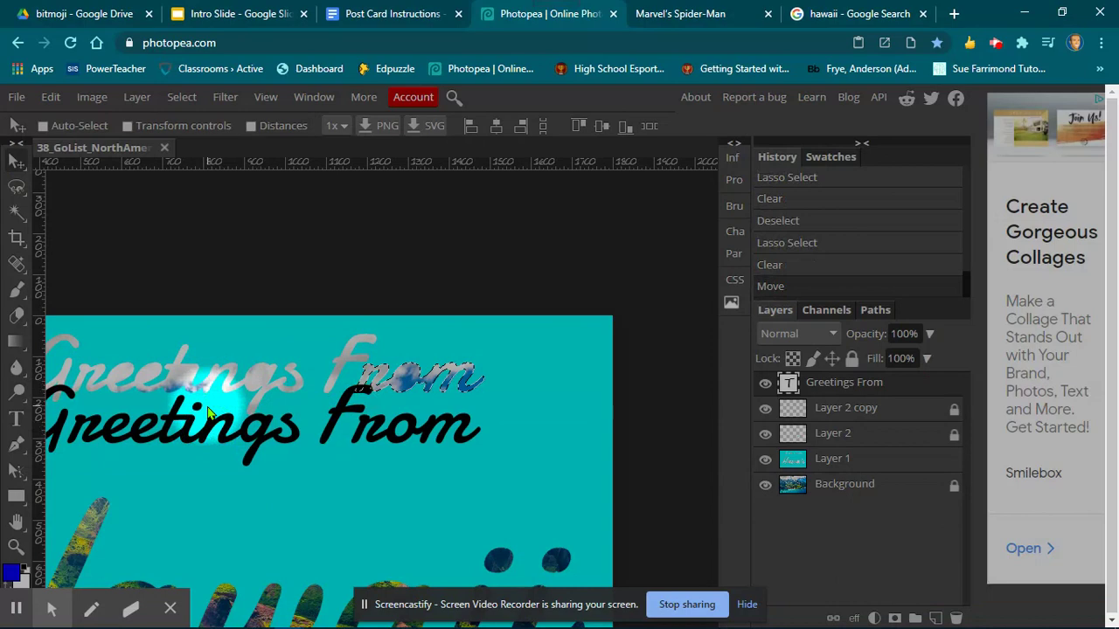
pyautogui.scroll(6, 208, 414)
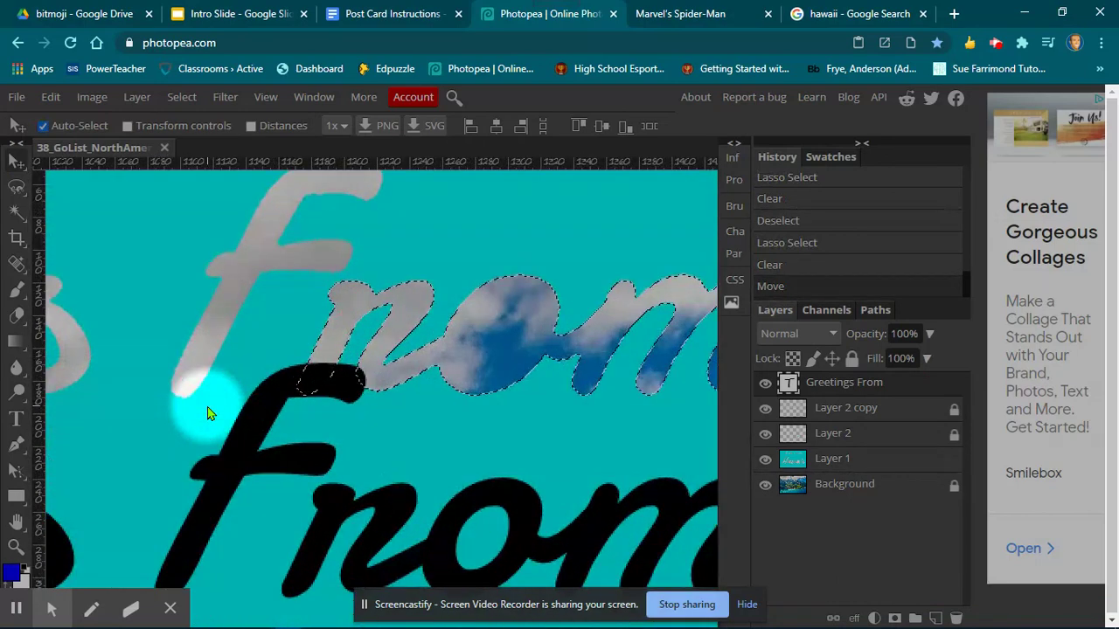
pyautogui.hotkey('ctrl', 'd')
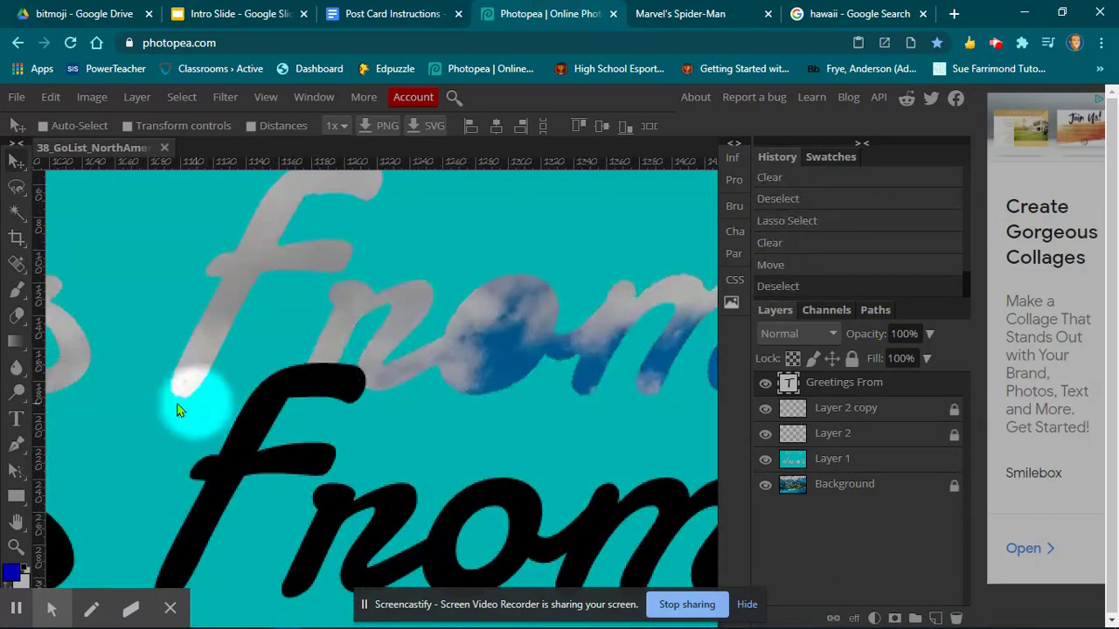
# On Layer 1, lasso the inner opening of the "o" in the black word "From" as a closed selection
pyautogui.moveTo(437, 425); pyautogui.dragTo(447, 327)
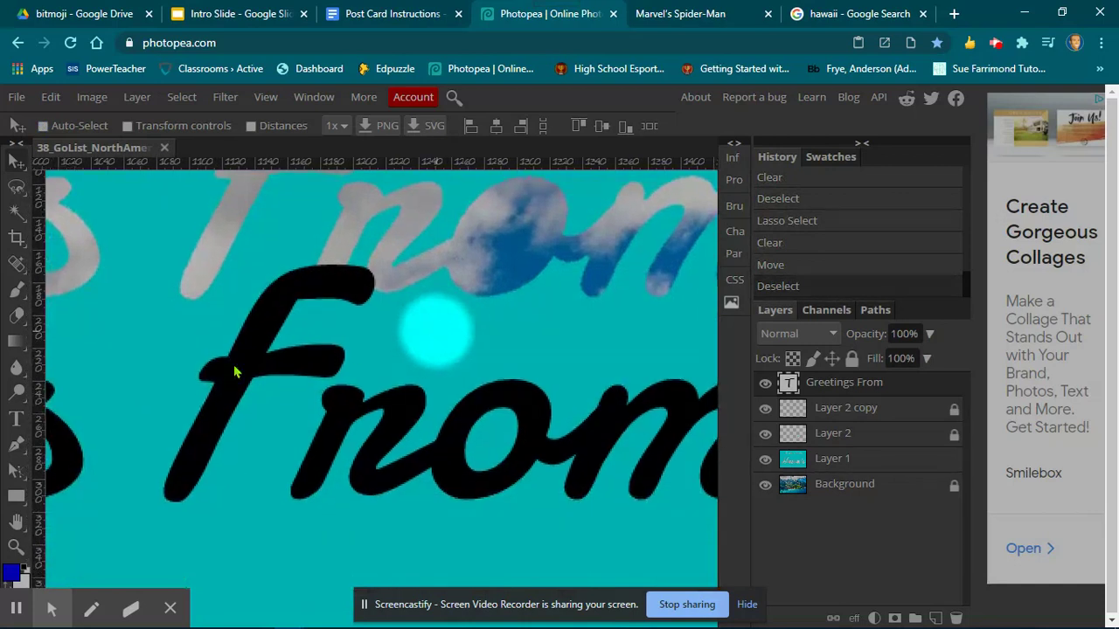
pyautogui.click(16, 186)
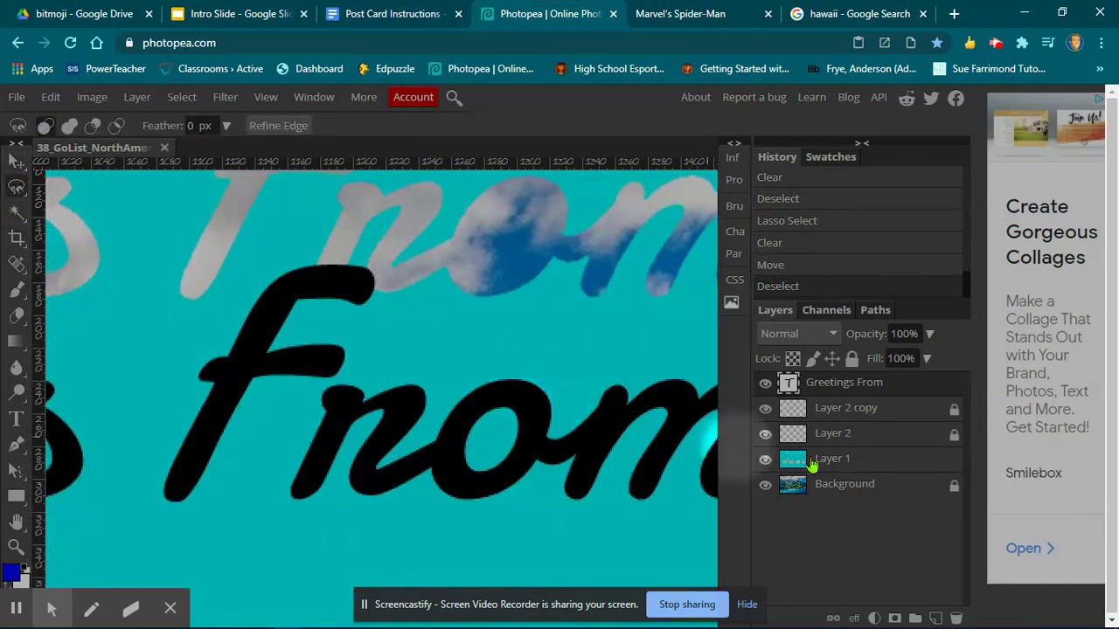
pyautogui.click(861, 461)
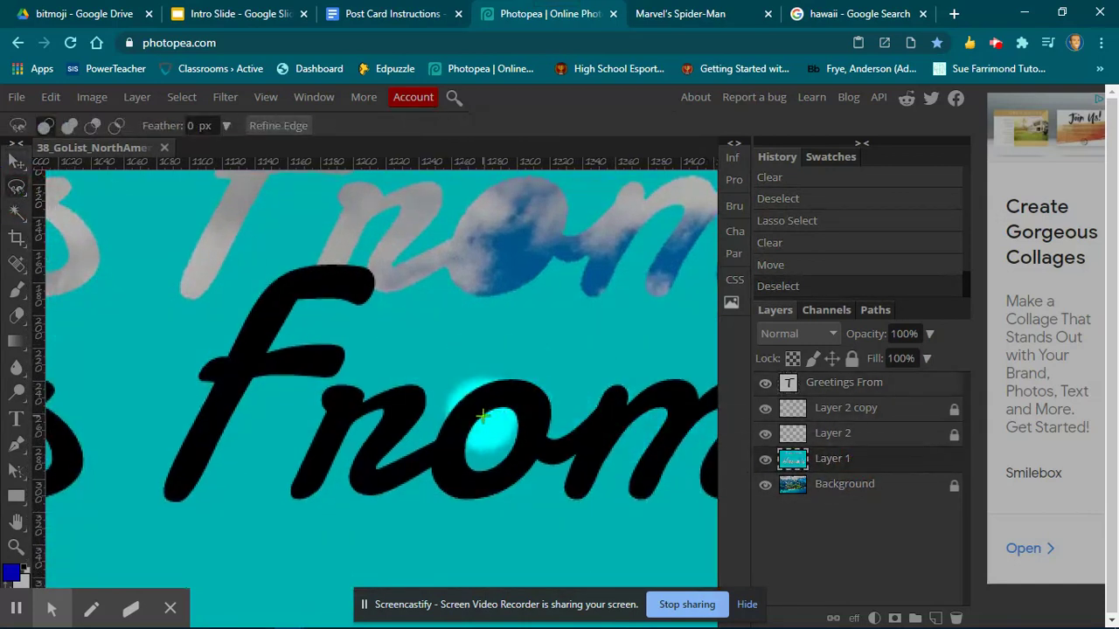
pyautogui.click(465, 446)
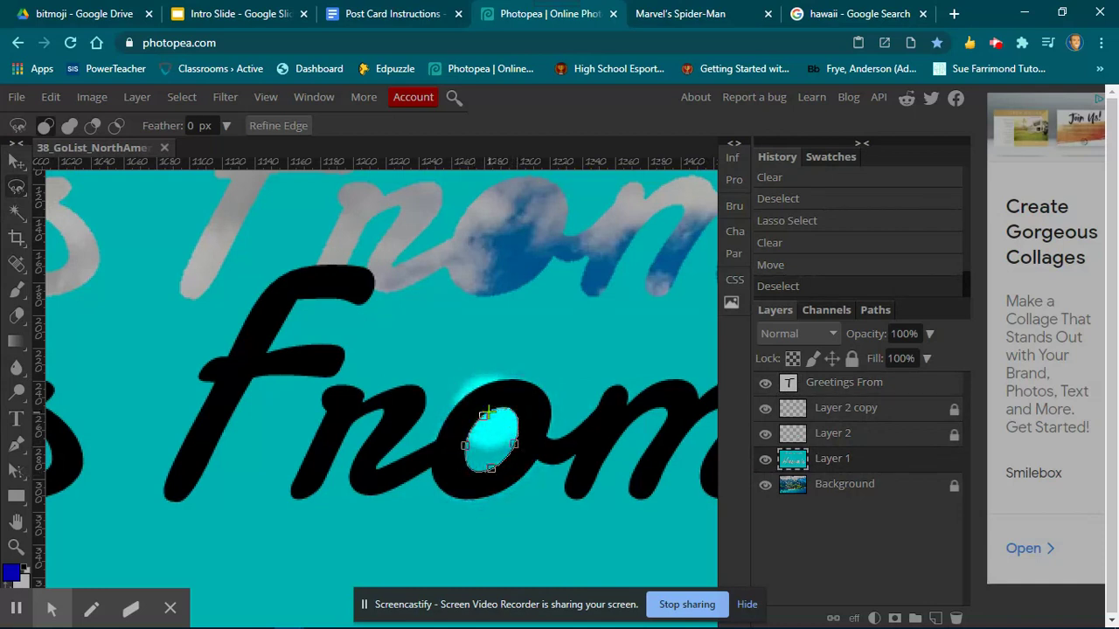
pyautogui.doubleClick(486, 416)
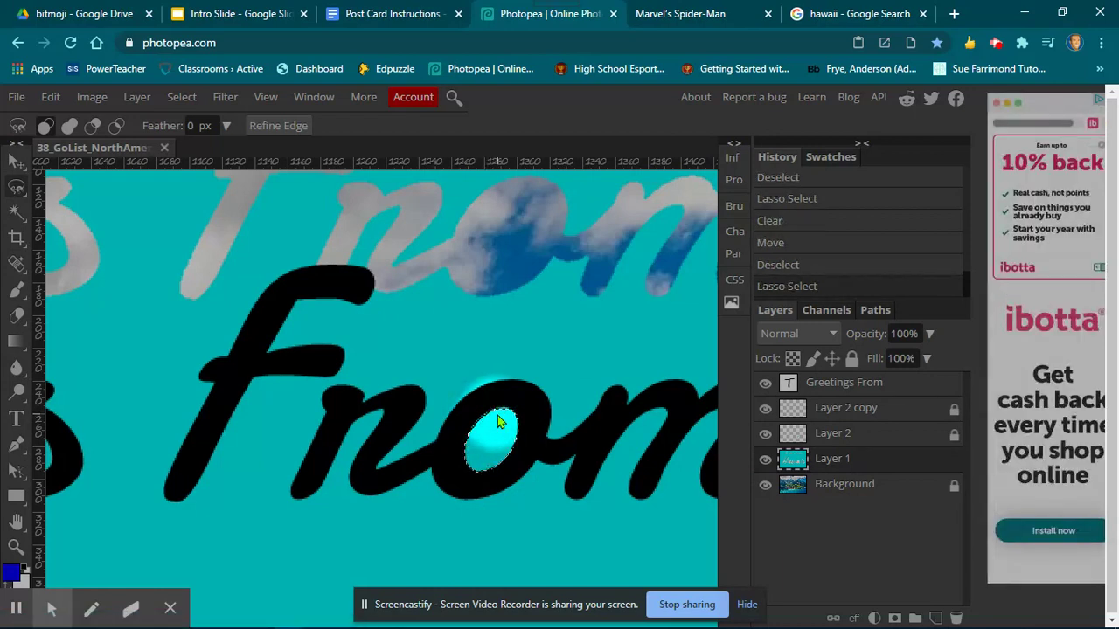
# Try clearing the selected inner shape of the "o" from Layer 1, and undo the clearing
pyautogui.press('Delete')
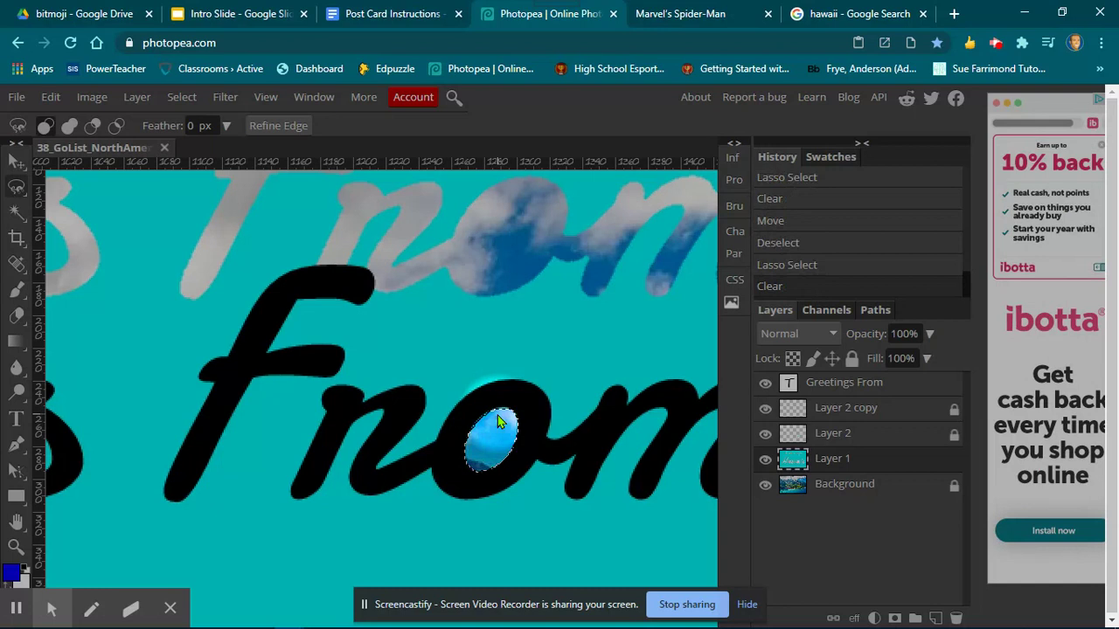
pyautogui.hotkey('ctrl', 'z')
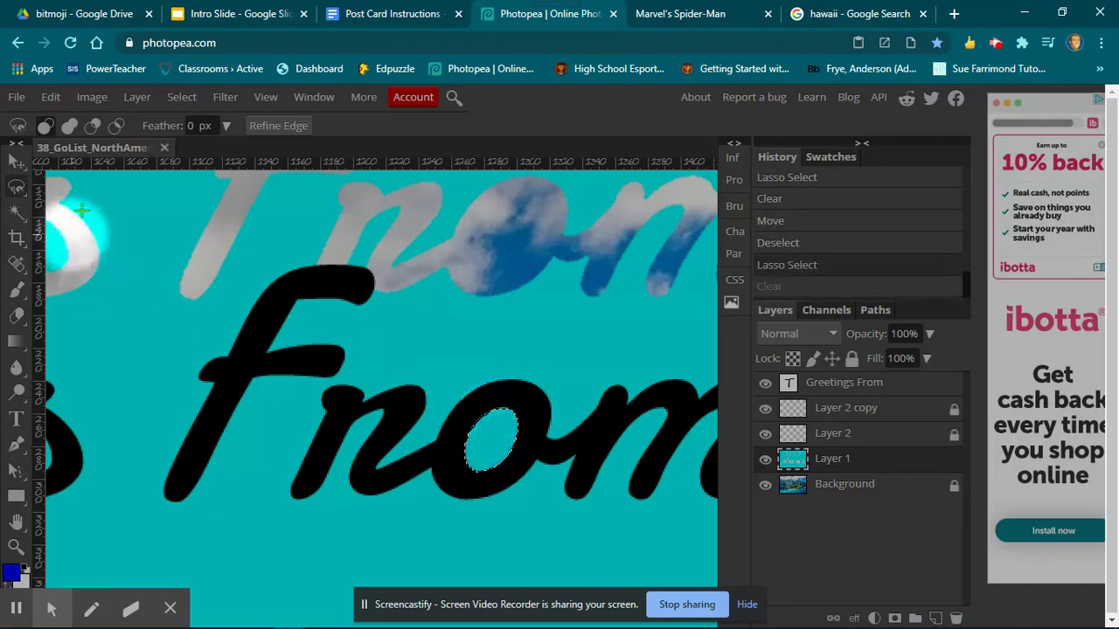
pyautogui.click(51, 97)
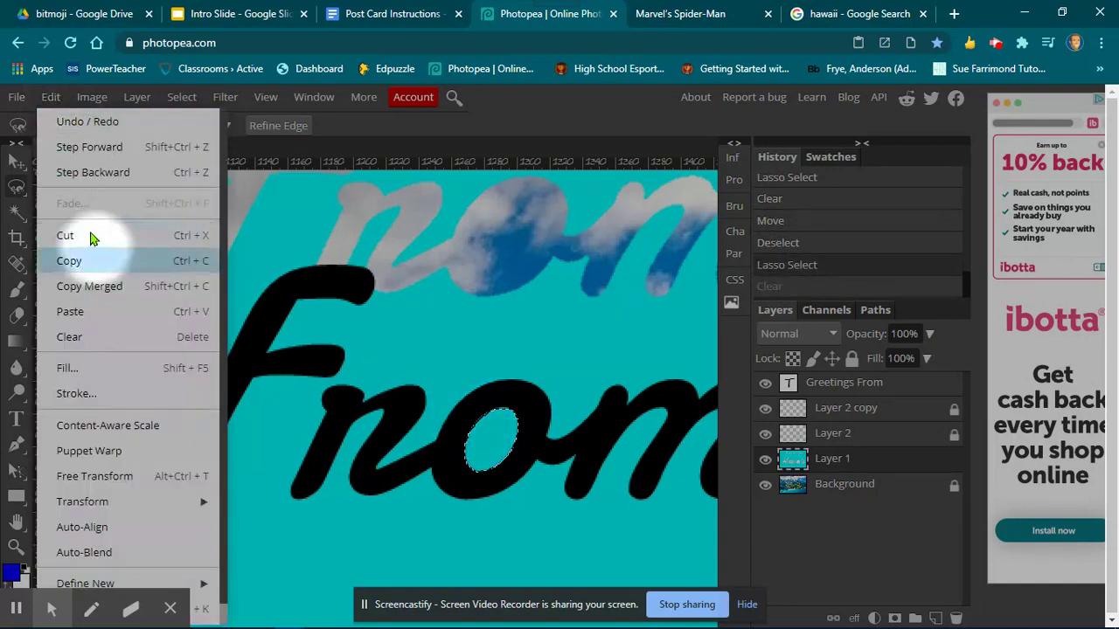
pyautogui.click(38, 101)
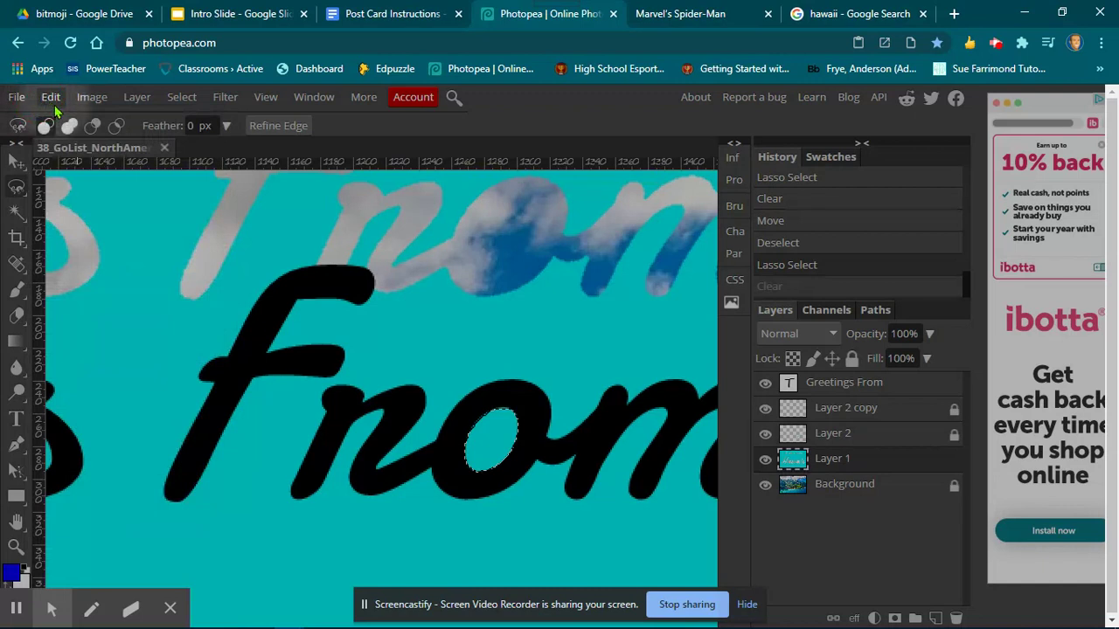
# Paste the copied inner shape of the "o" as a new layer and lock Layer 1
pyautogui.hotkey('ctrl', 'v')
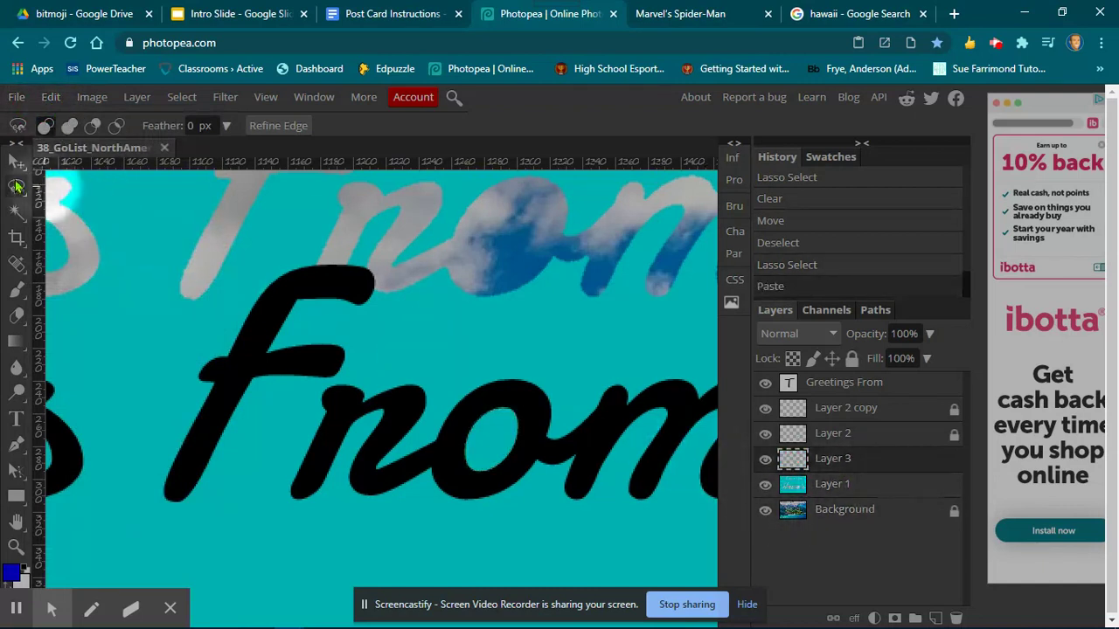
pyautogui.click(16, 160)
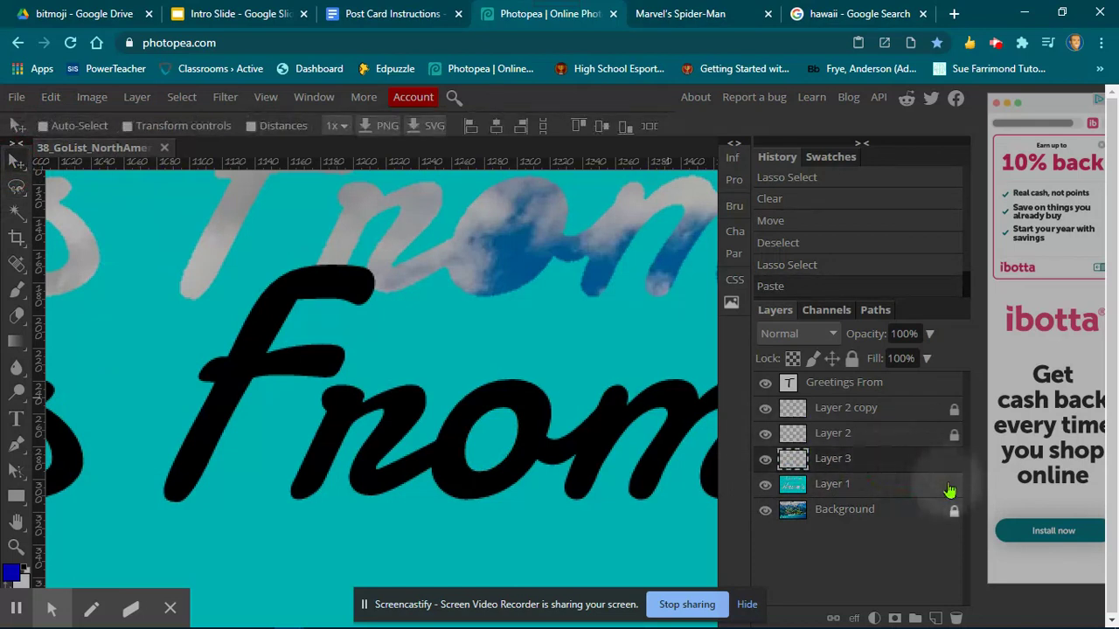
pyautogui.click(883, 491)
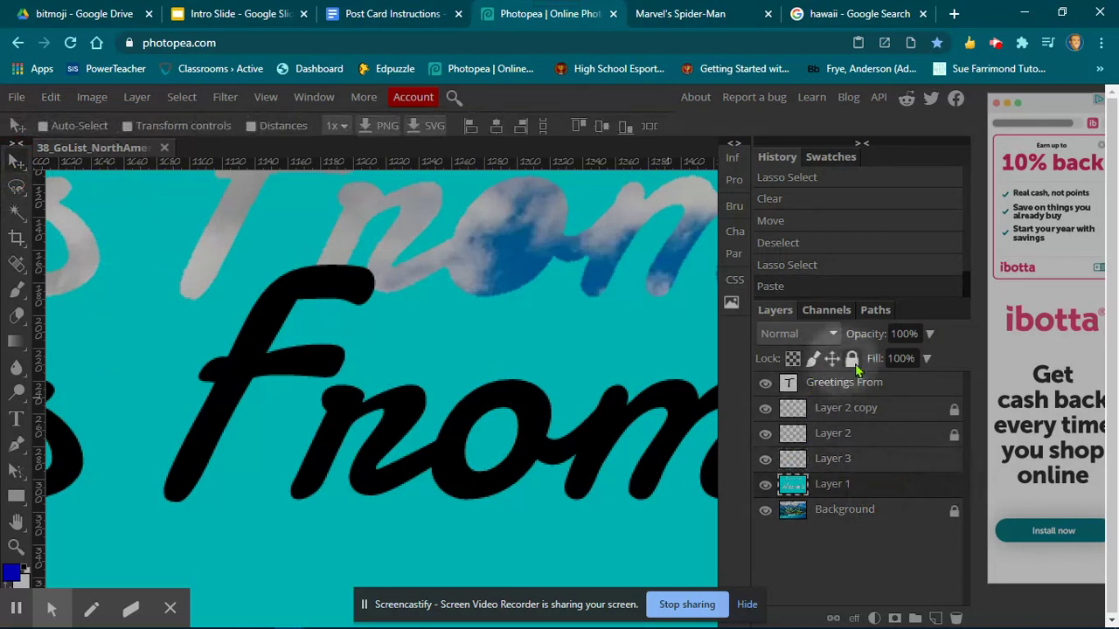
pyautogui.click(852, 359)
# Move the pasted "o" shape up into the middle of the "o" in the cut-out word "From"
pyautogui.moveTo(510, 466); pyautogui.dragTo(503, 447)
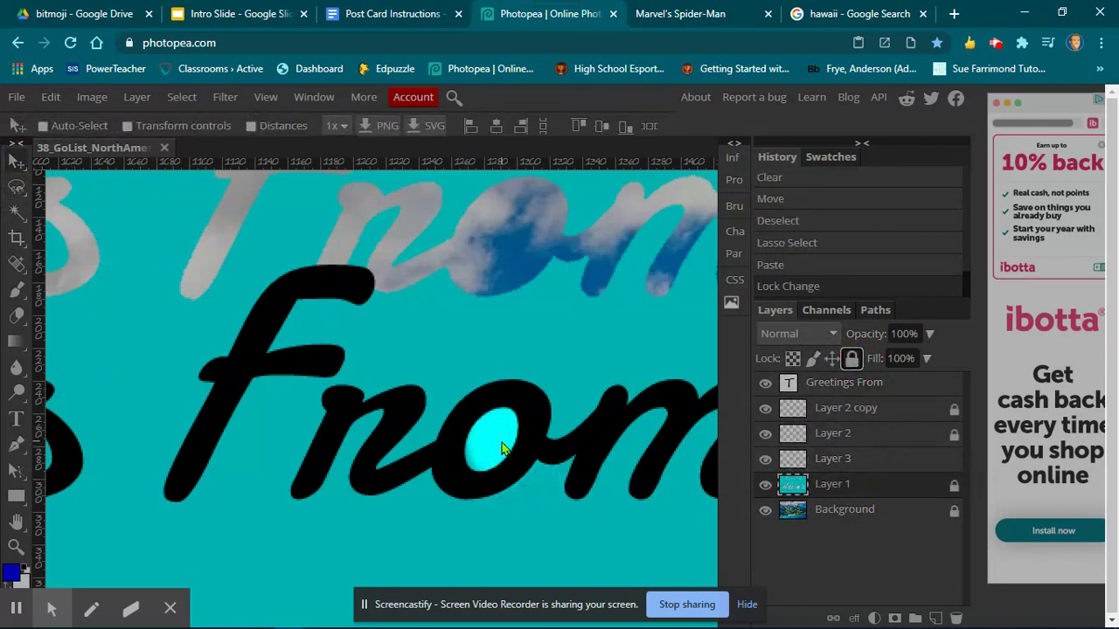
pyautogui.click(826, 458)
pyautogui.moveTo(501, 444); pyautogui.dragTo(499, 281)
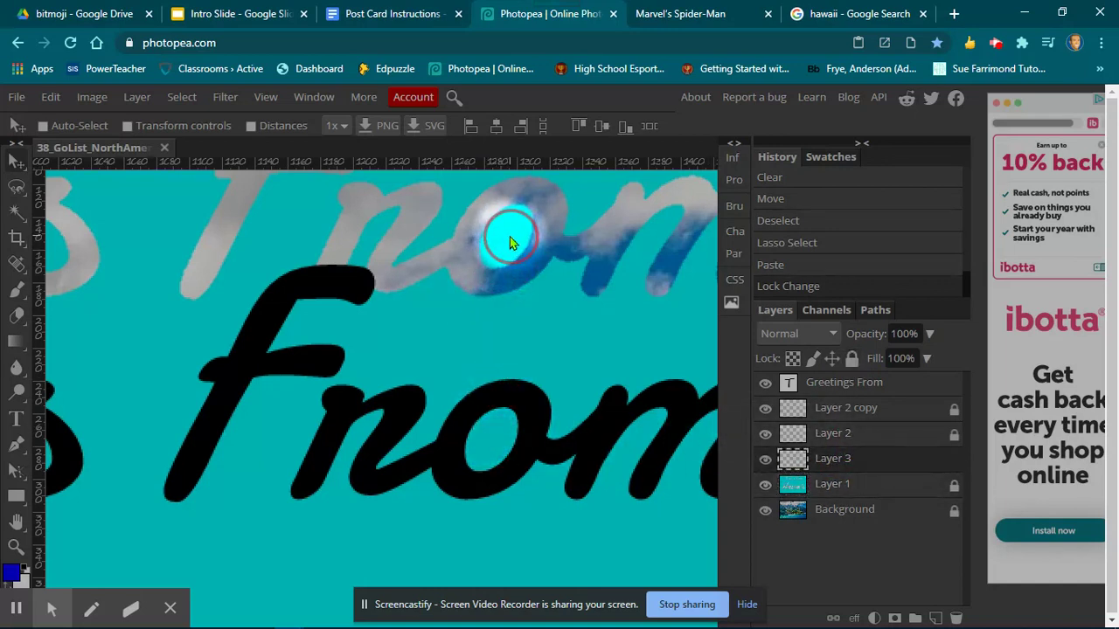
pyautogui.moveTo(510, 237); pyautogui.dragTo(509, 237)
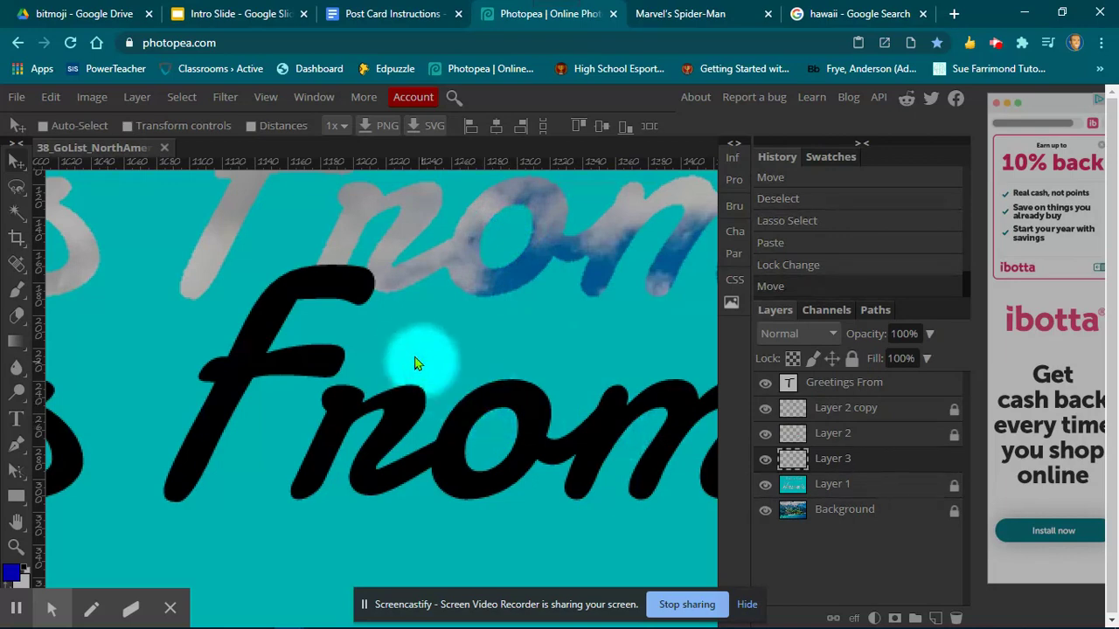
# Unlock Layer 1 and lasso the inner opening of the "g" in the black word "Greetings" as a closed selection
pyautogui.moveTo(345, 332); pyautogui.dragTo(760, 308)
pyautogui.moveTo(487, 306); pyautogui.dragTo(577, 319)
pyautogui.click(886, 483)
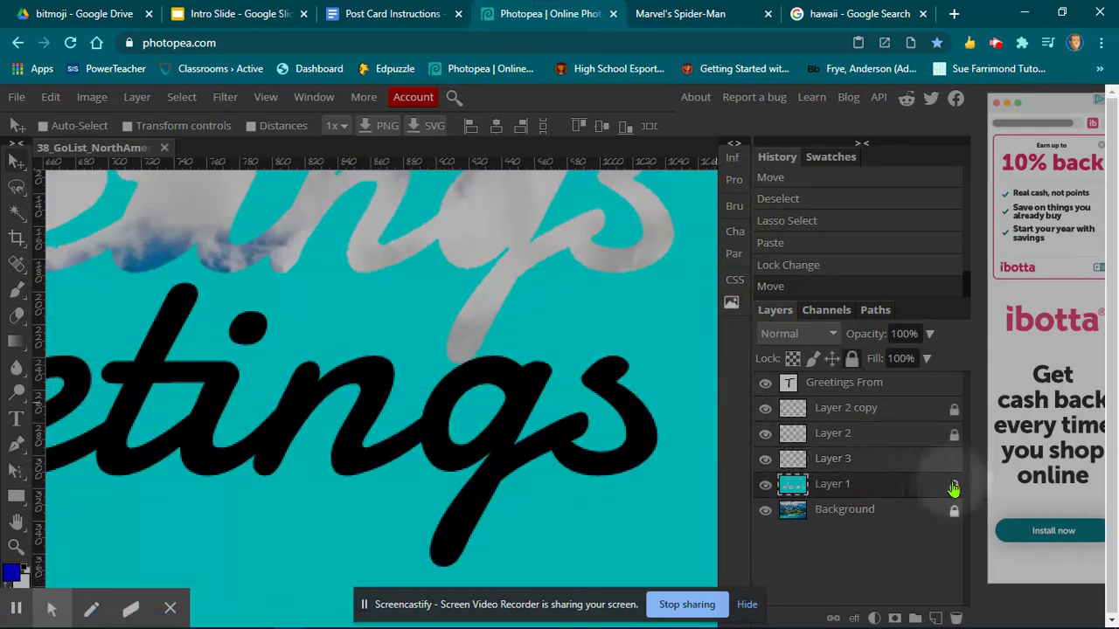
pyautogui.click(954, 486)
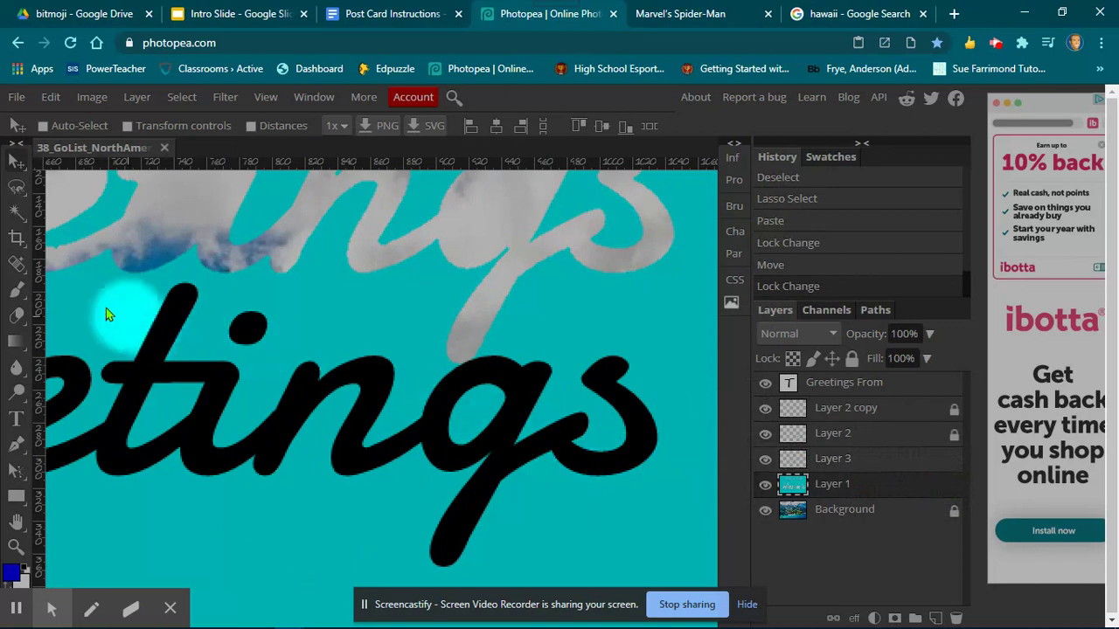
pyautogui.click(15, 188)
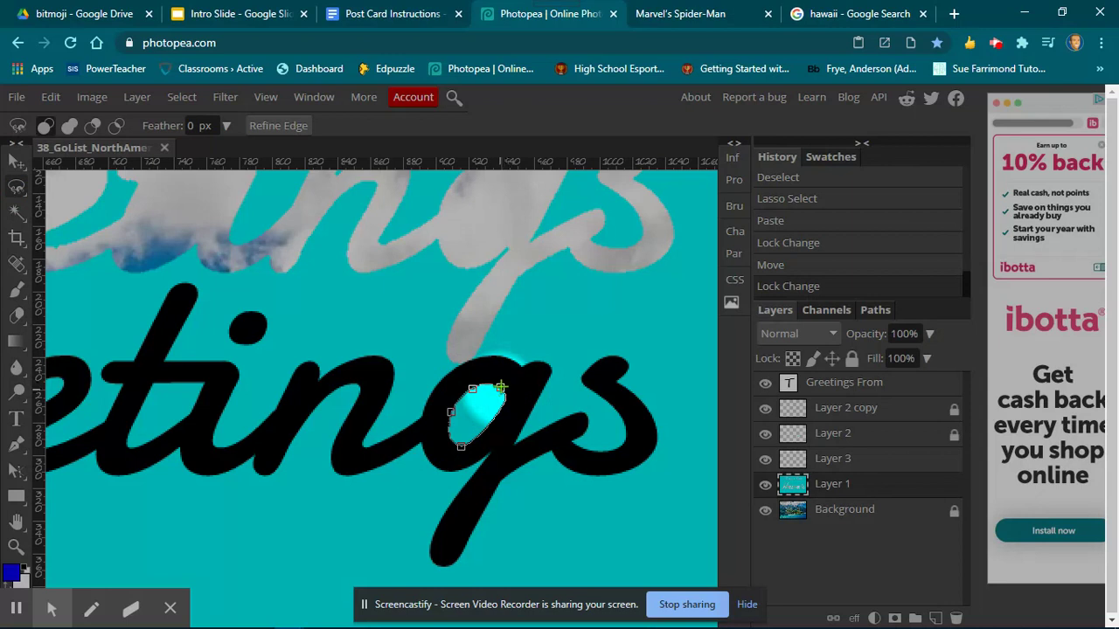
pyautogui.click(500, 386)
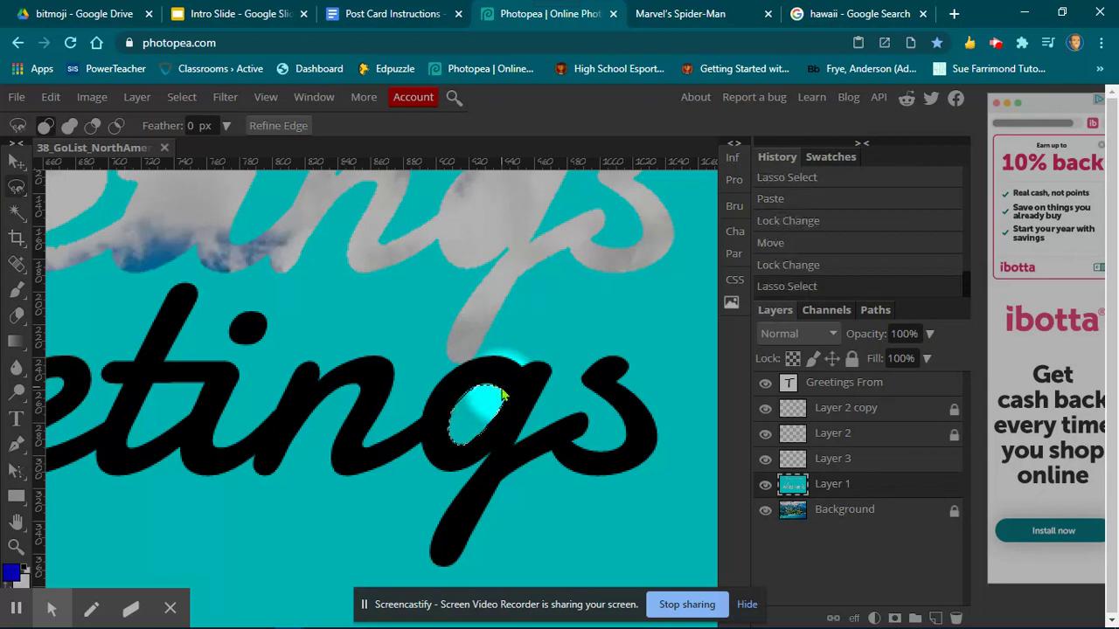
# Paste the "g" opening as a new layer and move it into the "g" of the cut-out "Greetings"
pyautogui.hotkey('ctrl', 'v')
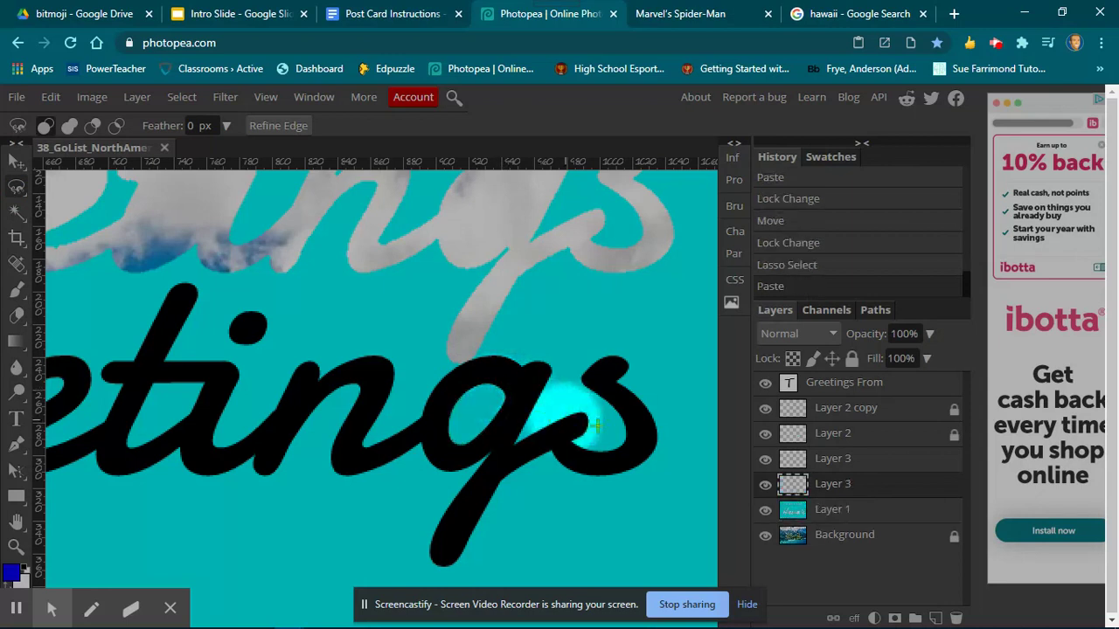
pyautogui.click(16, 161)
pyautogui.moveTo(52, 230); pyautogui.dragTo(492, 208)
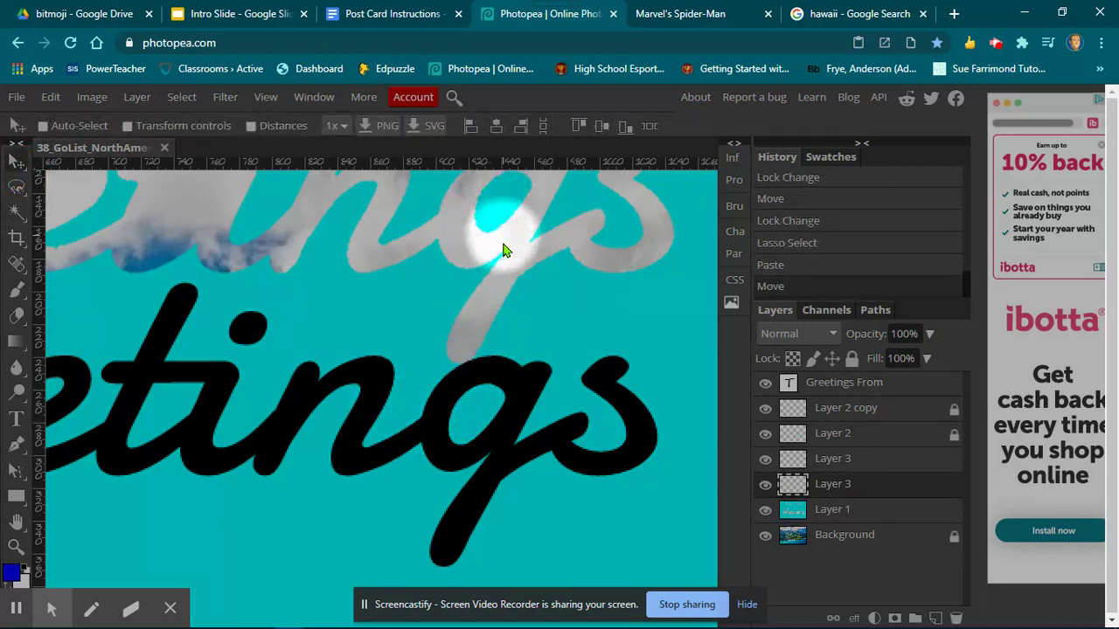
# On Layer 1, lasso the enclosed opening between the "t" and "i" of the black "Greetings" as a closed selection
pyautogui.moveTo(510, 310); pyautogui.dragTo(636, 248)
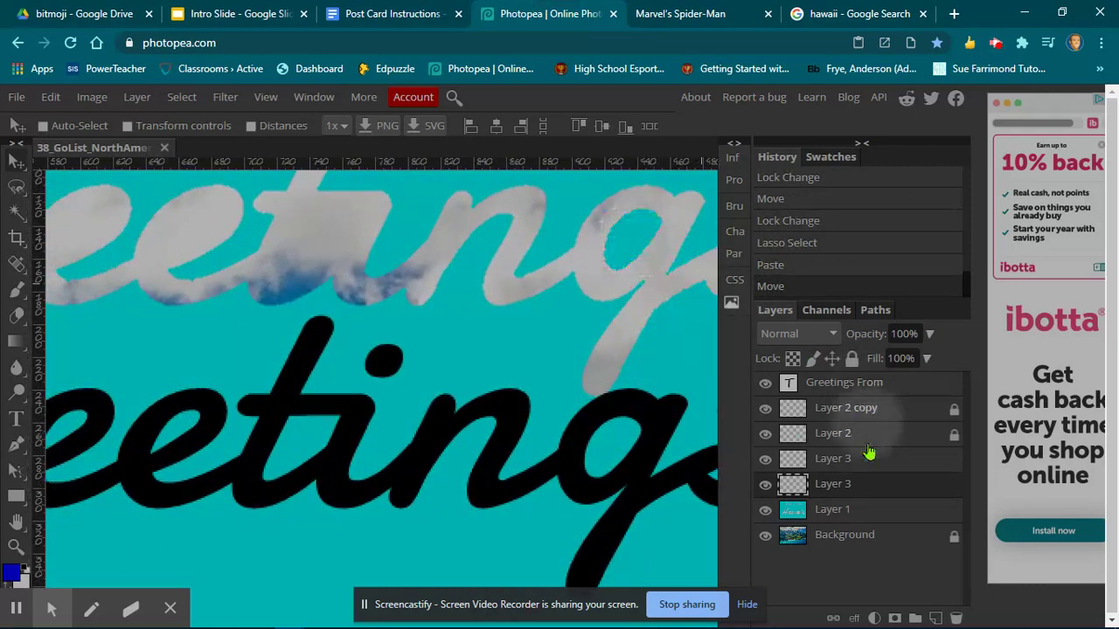
pyautogui.click(851, 516)
pyautogui.moveTo(445, 320); pyautogui.dragTo(533, 324)
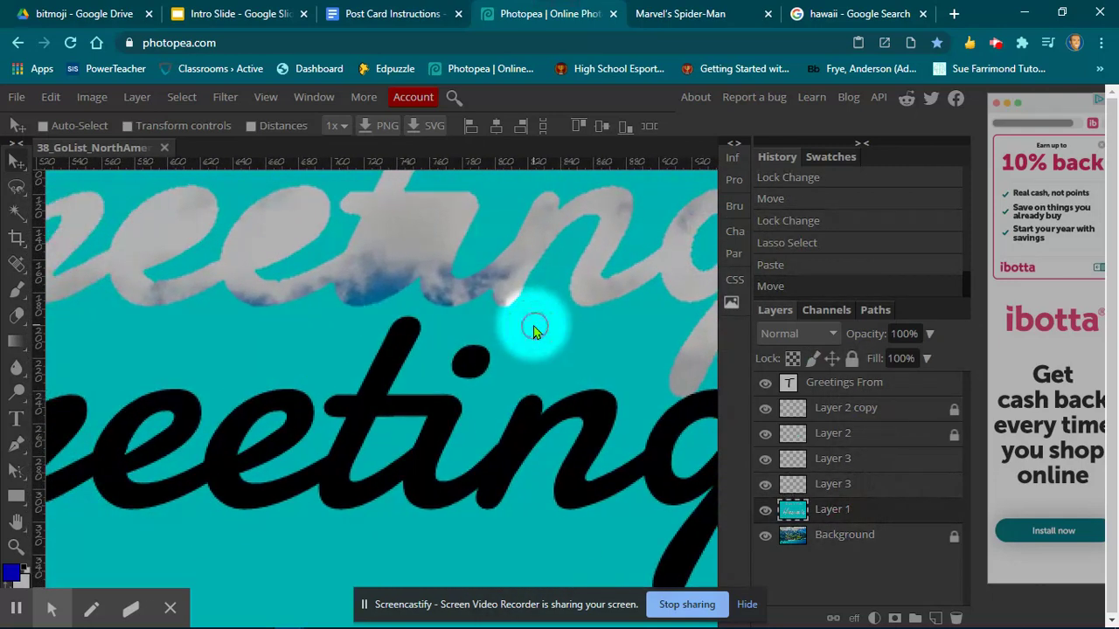
pyautogui.click(17, 188)
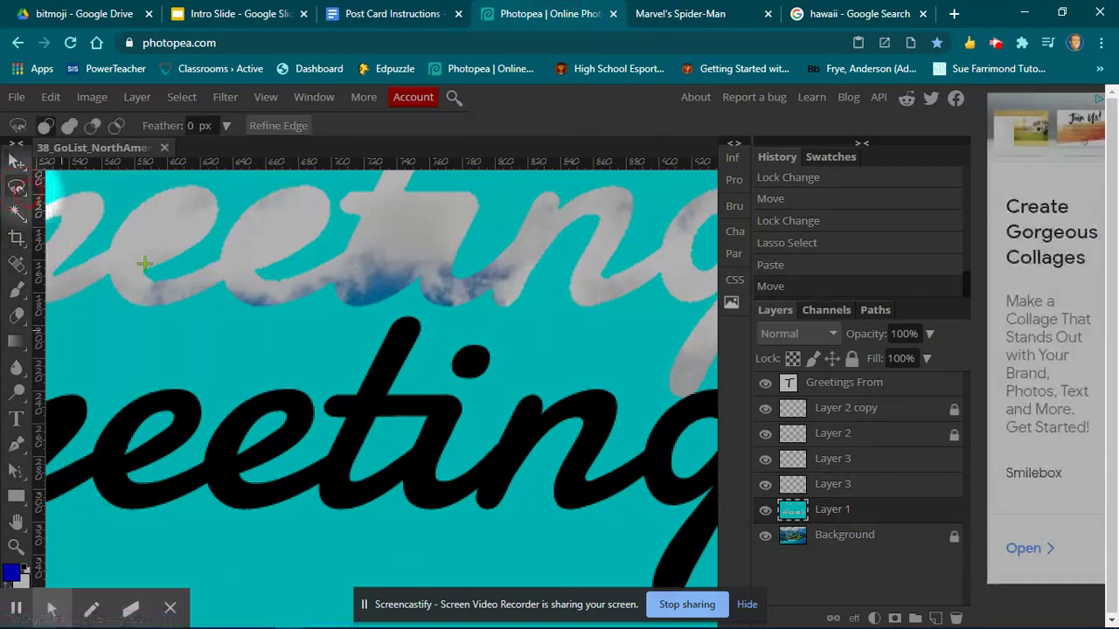
pyautogui.moveTo(548, 461); pyautogui.dragTo(385, 427)
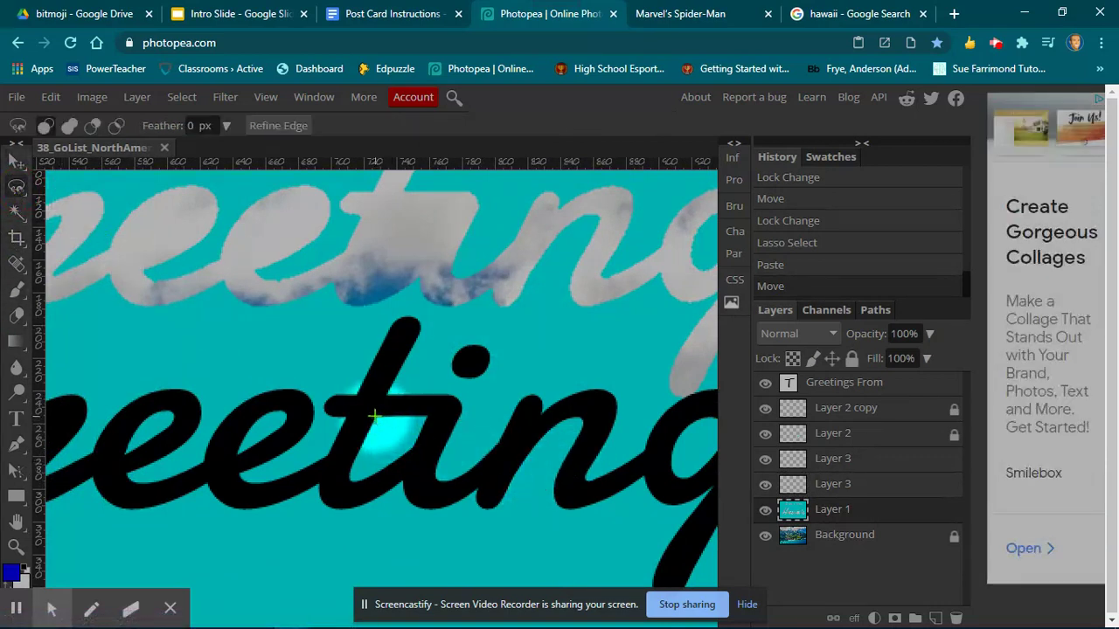
pyautogui.click(376, 416)
pyautogui.click(422, 416)
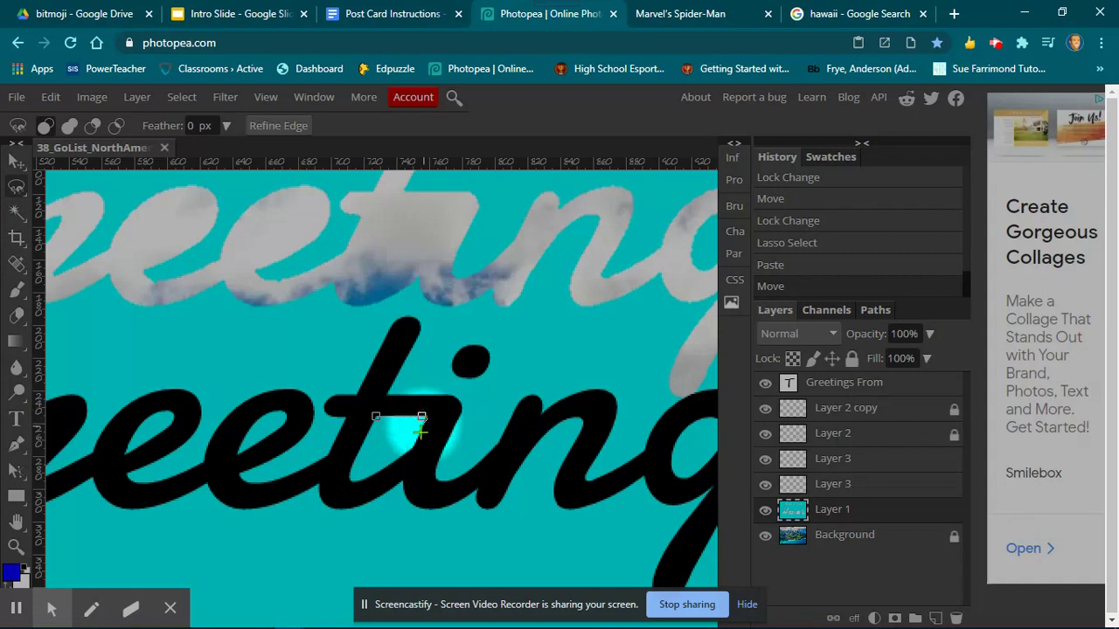
pyautogui.click(373, 475)
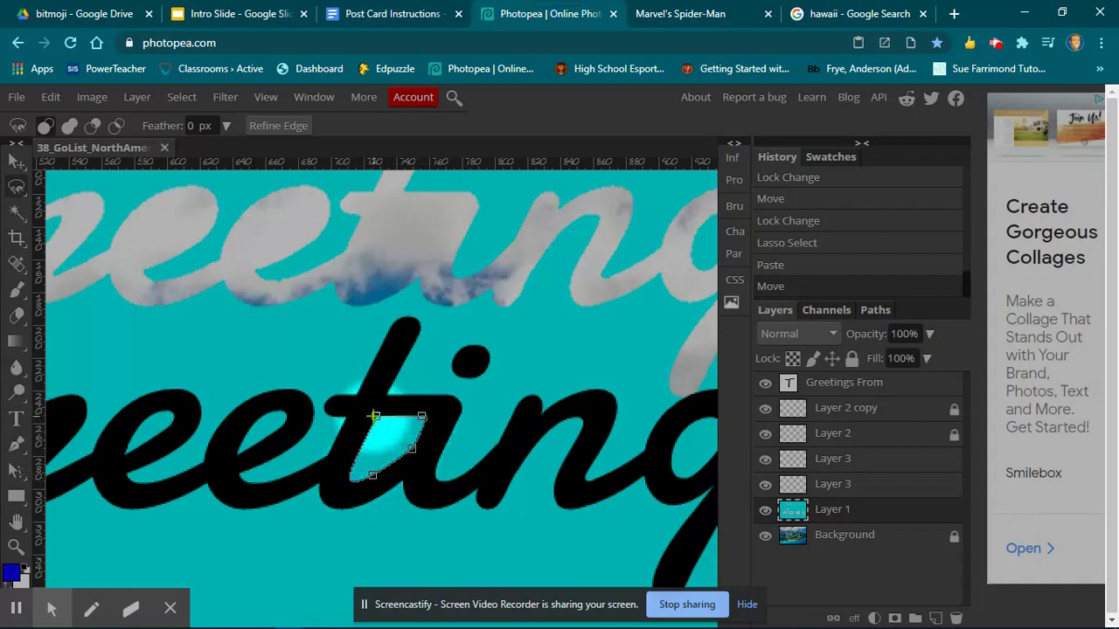
pyautogui.click(374, 417)
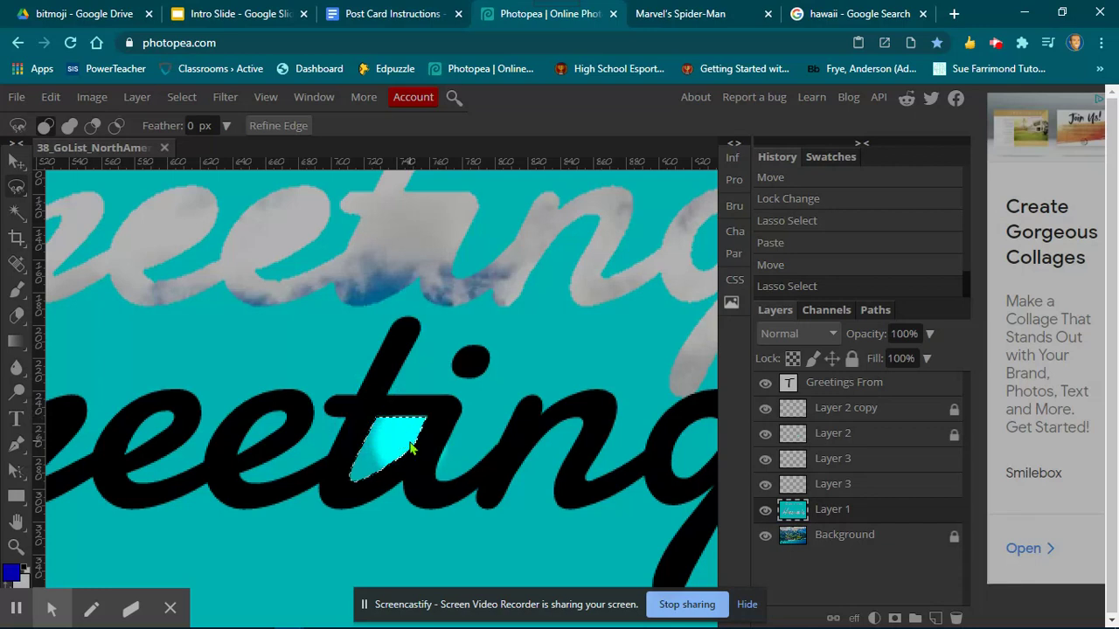
# Paste the opening between "t" and "i" as a new layer and move it into the matching spot in the cut-out
pyautogui.hotkey('ctrl', 'v')
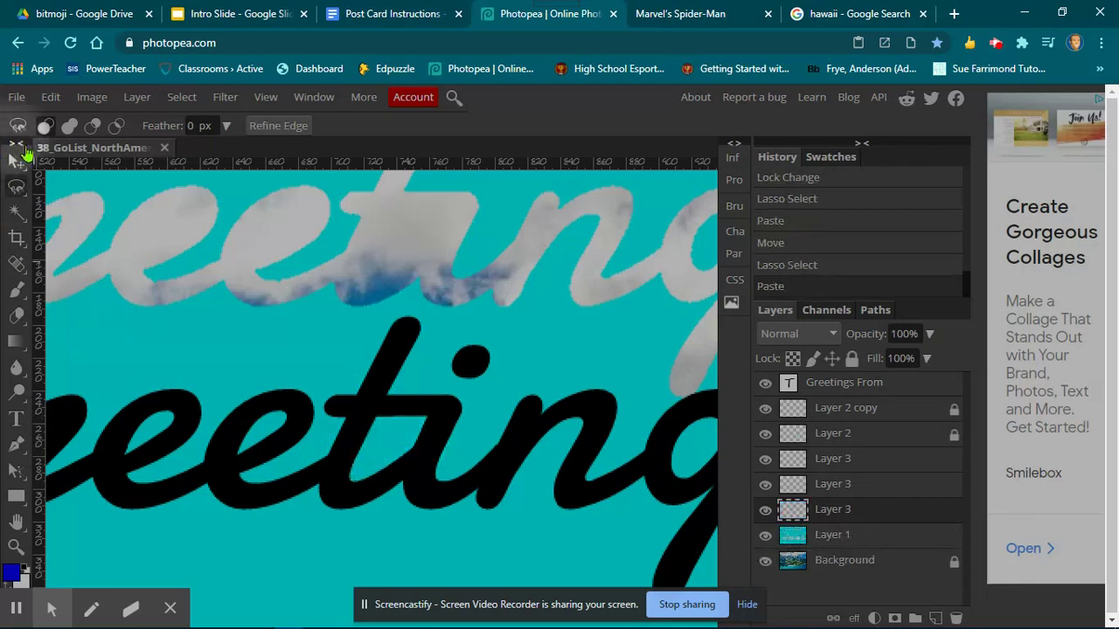
pyautogui.click(15, 161)
pyautogui.moveTo(85, 265); pyautogui.dragTo(403, 235)
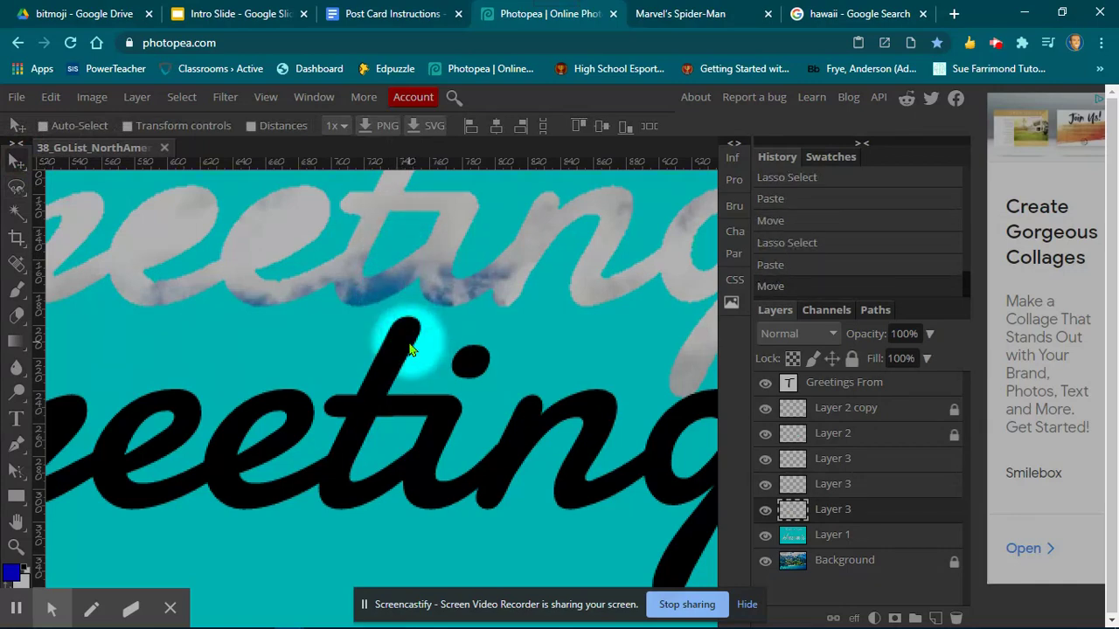
# Lasso the inner opening of the second "e" in the black "Greetings" and try copying it from the pasted layer
pyautogui.moveTo(262, 337); pyautogui.dragTo(451, 346)
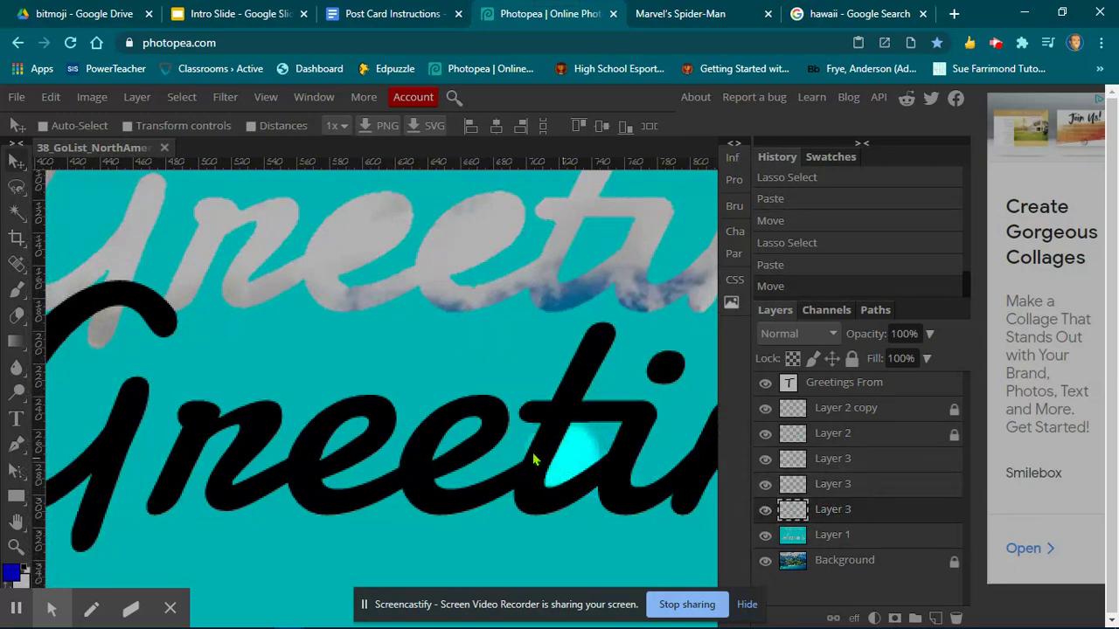
pyautogui.click(10, 189)
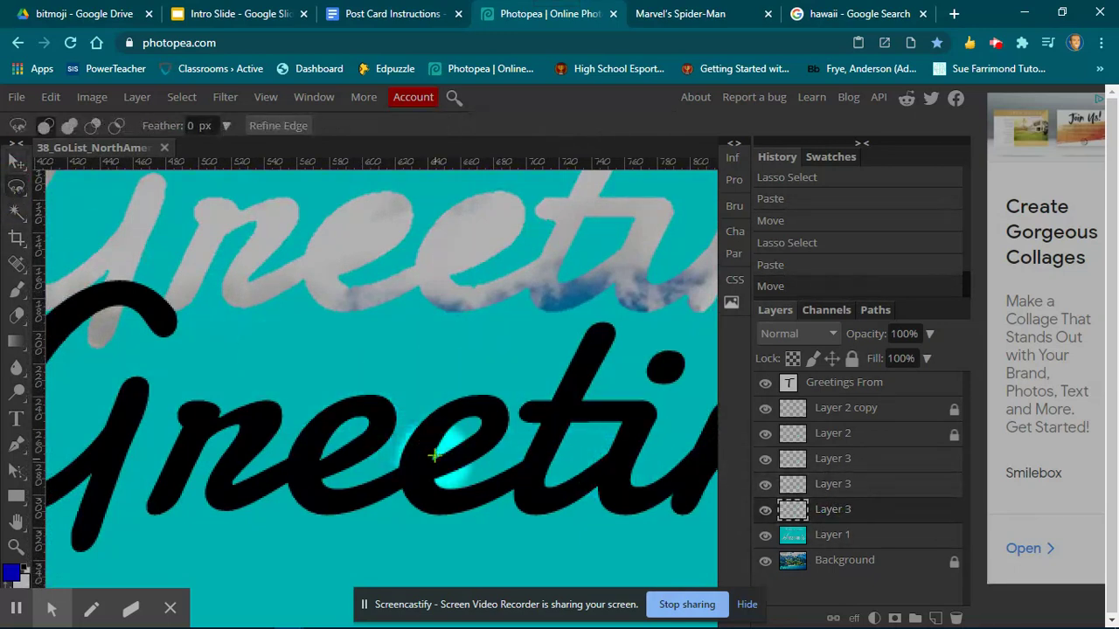
pyautogui.moveTo(433, 455); pyautogui.dragTo(447, 424)
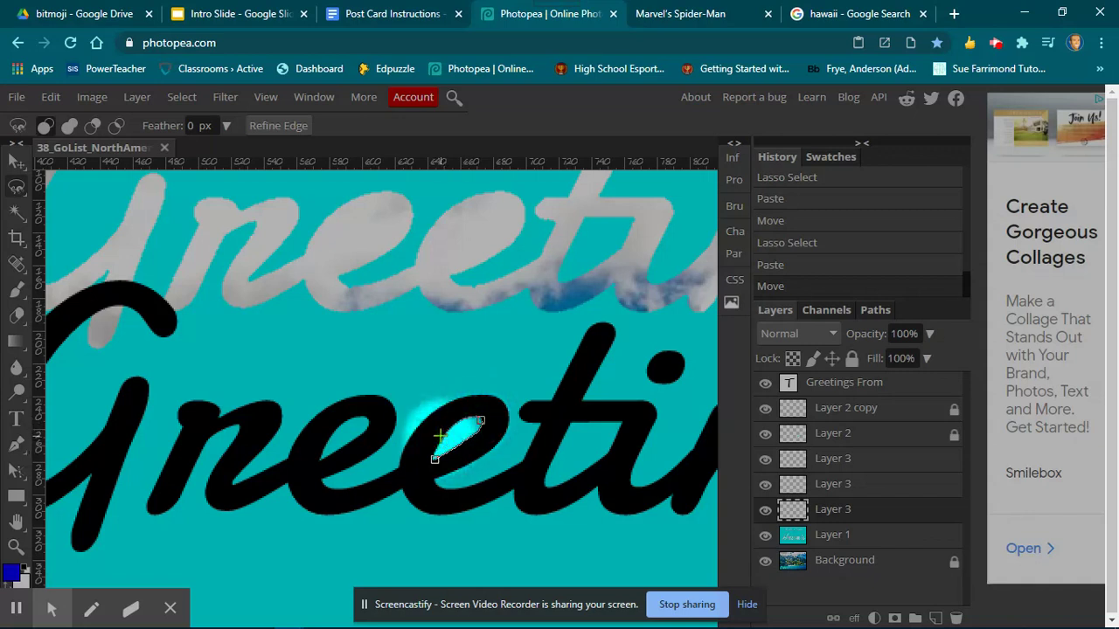
pyautogui.moveTo(434, 441); pyautogui.dragTo(434, 457)
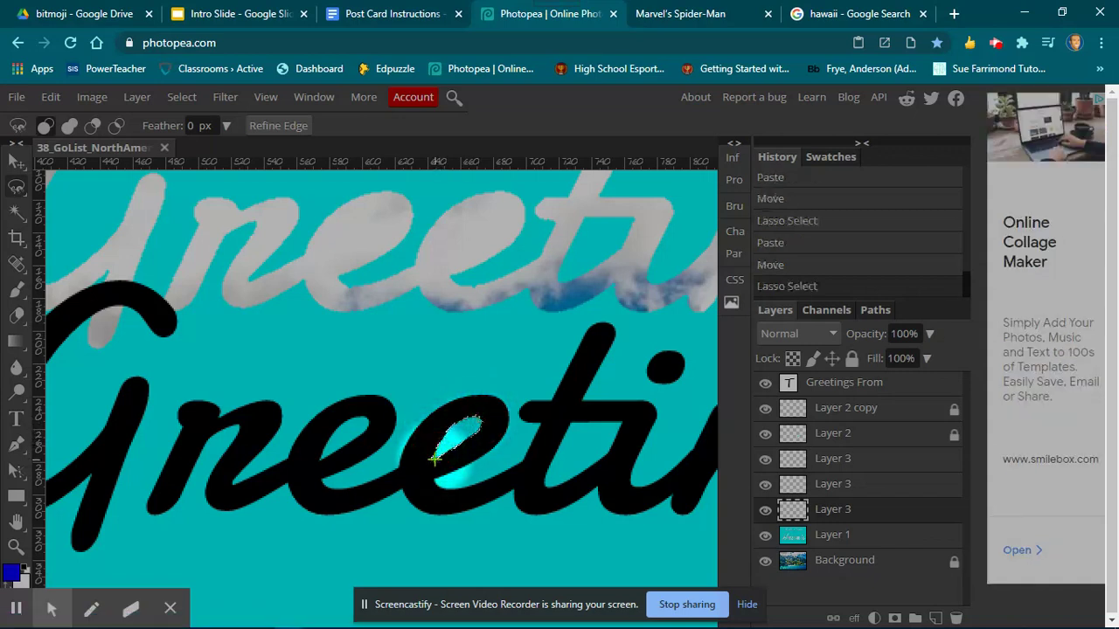
pyautogui.hotkey('ctrl', 'c')
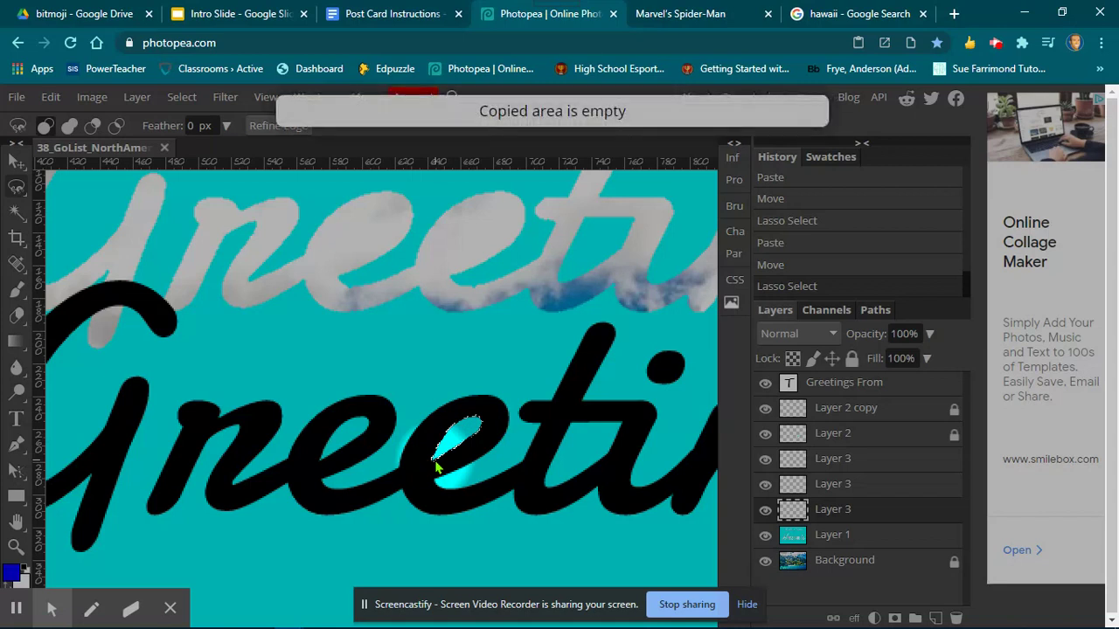
# Copy the selected "e" opening from Layer 1 to a new layer and move it into the second "e" of the cut-out
pyautogui.click(889, 548)
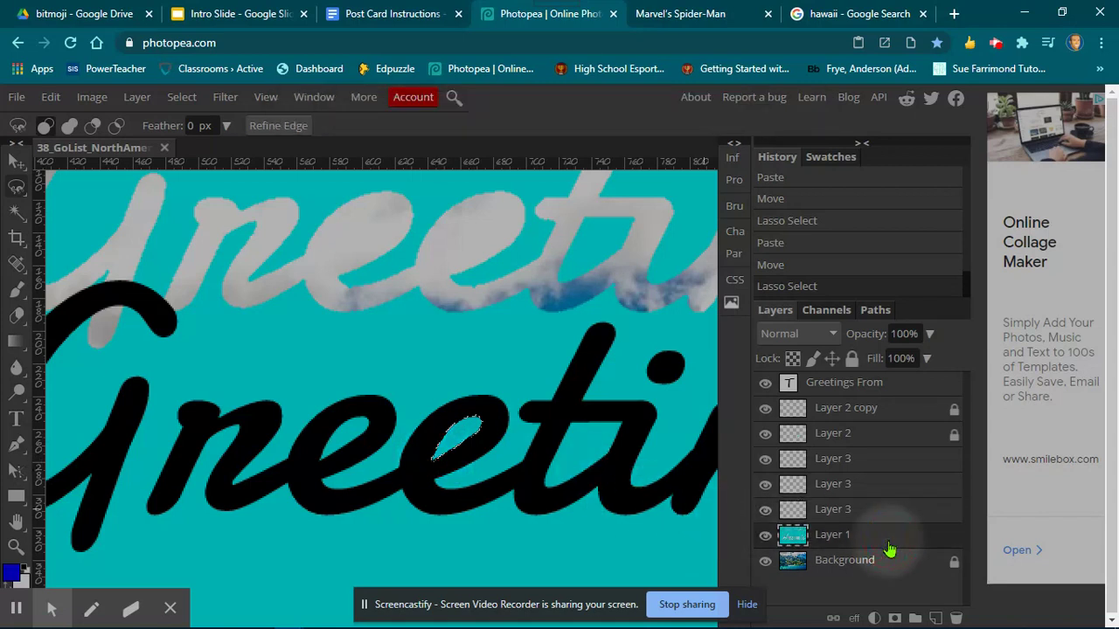
pyautogui.hotkey('ctrl', 'c')
pyautogui.hotkey('ctrl', 'v')
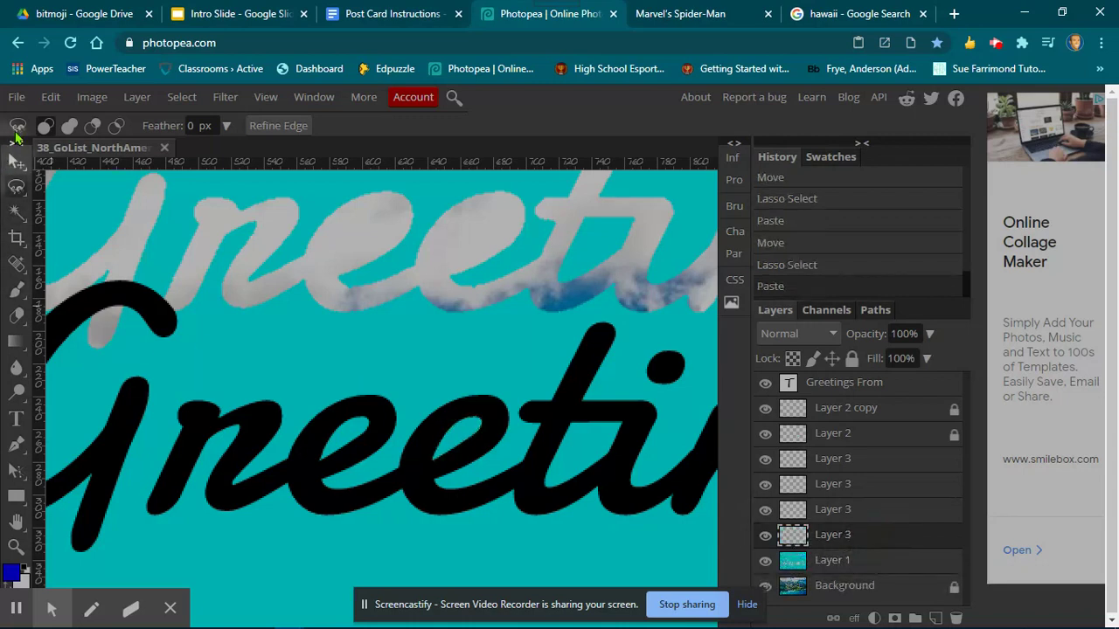
pyautogui.click(16, 160)
pyautogui.moveTo(419, 424); pyautogui.dragTo(549, 317)
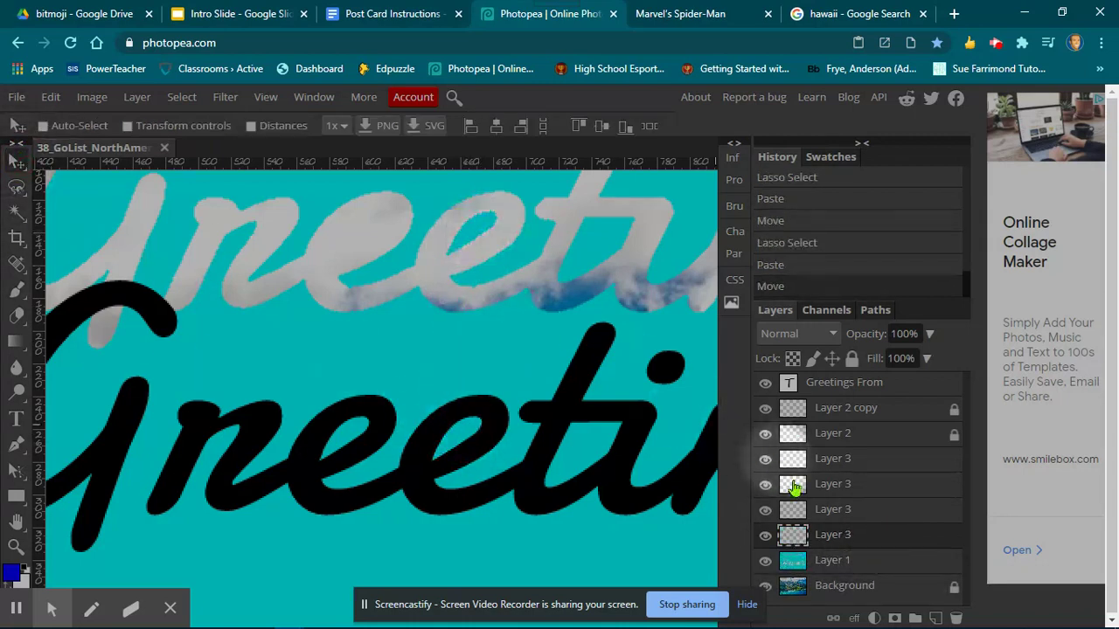
# Duplicate the "e" opening layer and move the copy into the first "e" of the cut-out "Greetings"
pyautogui.rightClick(838, 539)
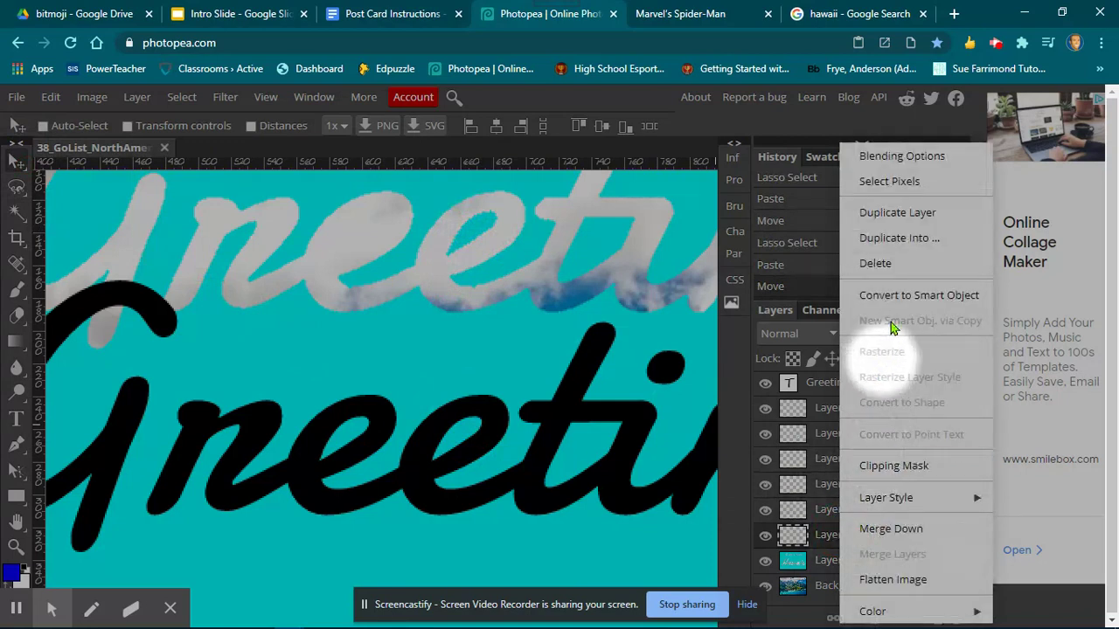
pyautogui.click(896, 211)
pyautogui.moveTo(588, 223); pyautogui.dragTo(918, 444)
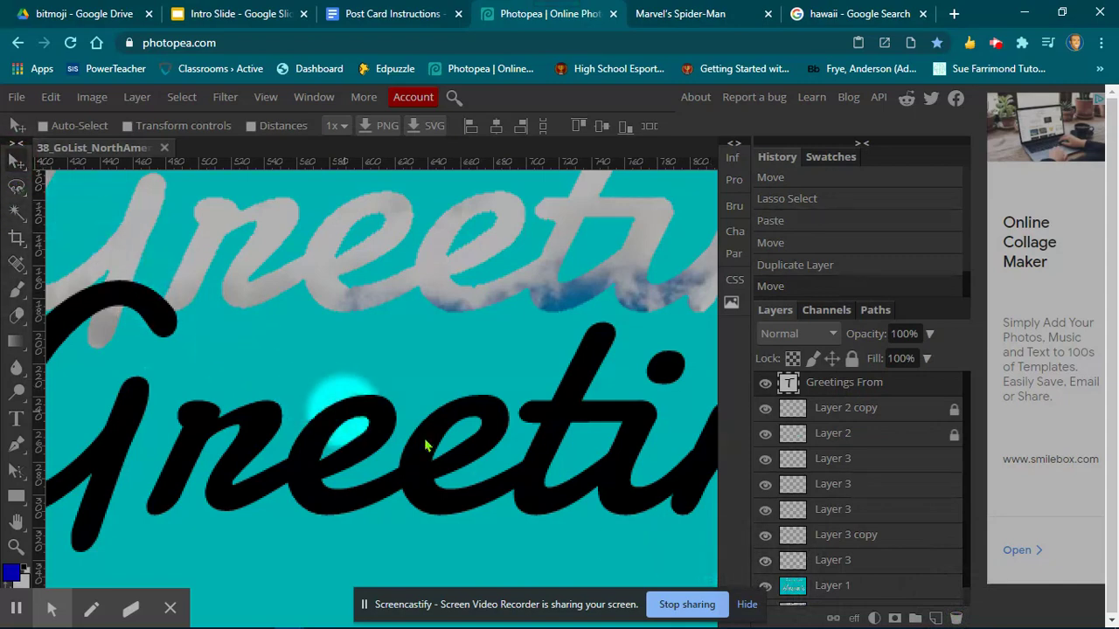
# Move the black "Greetings From" text layer up so it lies over its cut-out letters
pyautogui.moveTo(518, 377); pyautogui.dragTo(334, 484)
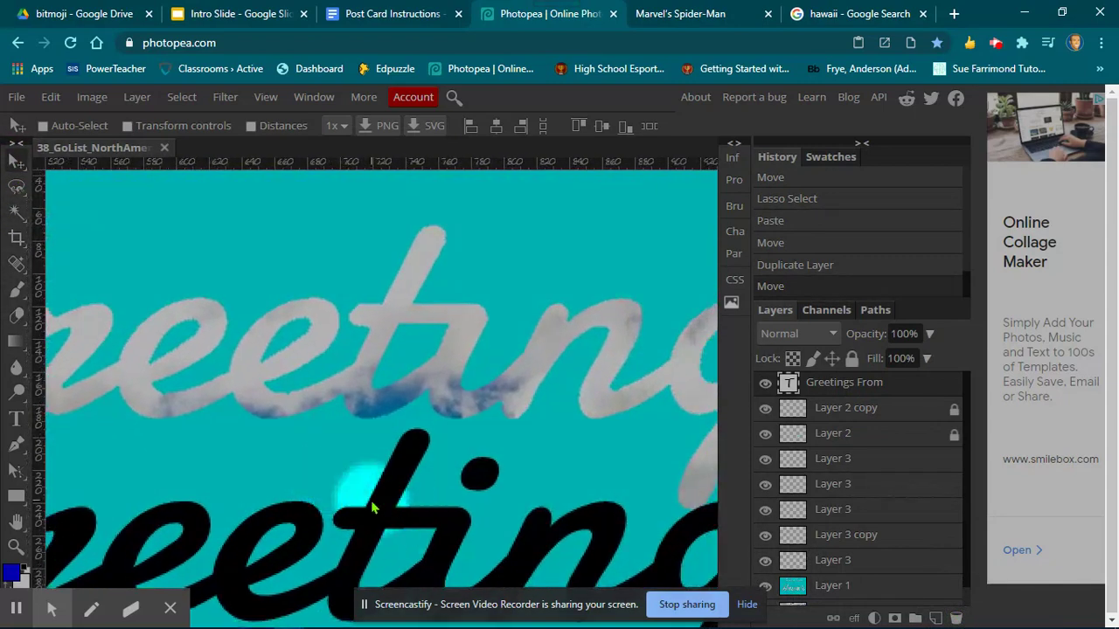
pyautogui.moveTo(381, 513); pyautogui.dragTo(394, 308)
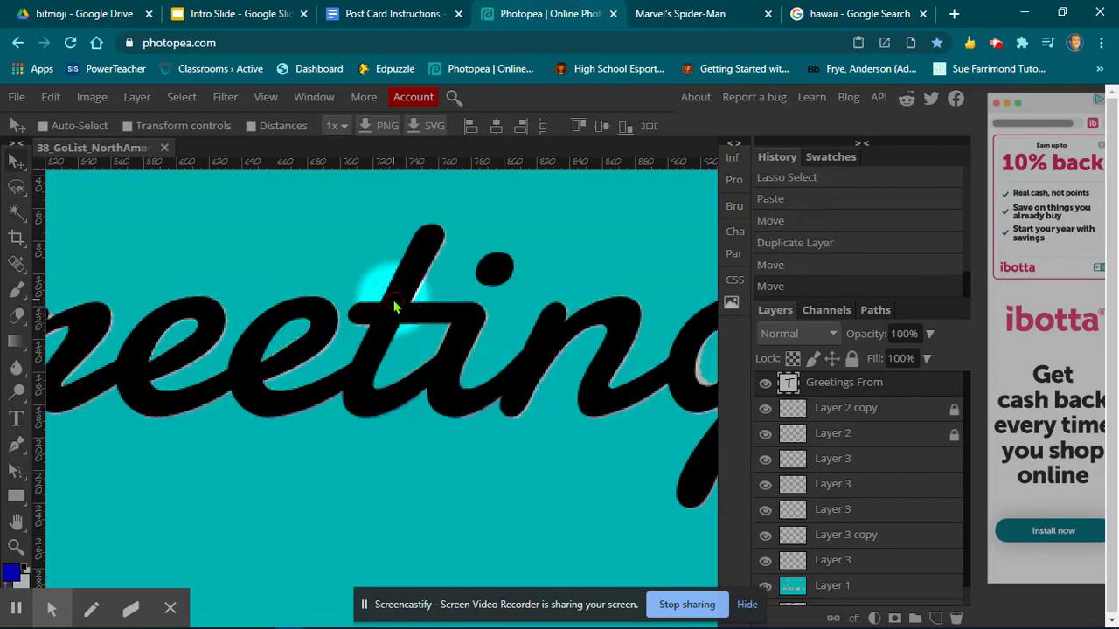
# Lasso the dot of the "i" in "Greetings", clear it from Layer 1 and deselect
pyautogui.click(16, 186)
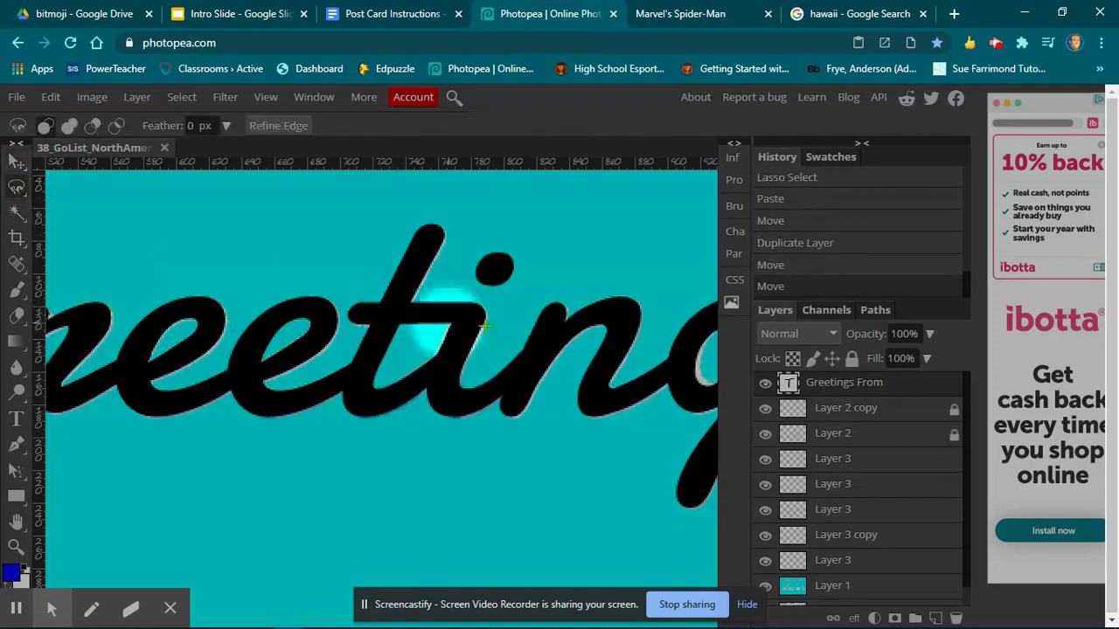
pyautogui.scroll(-1, 895, 495)
pyautogui.click(852, 568)
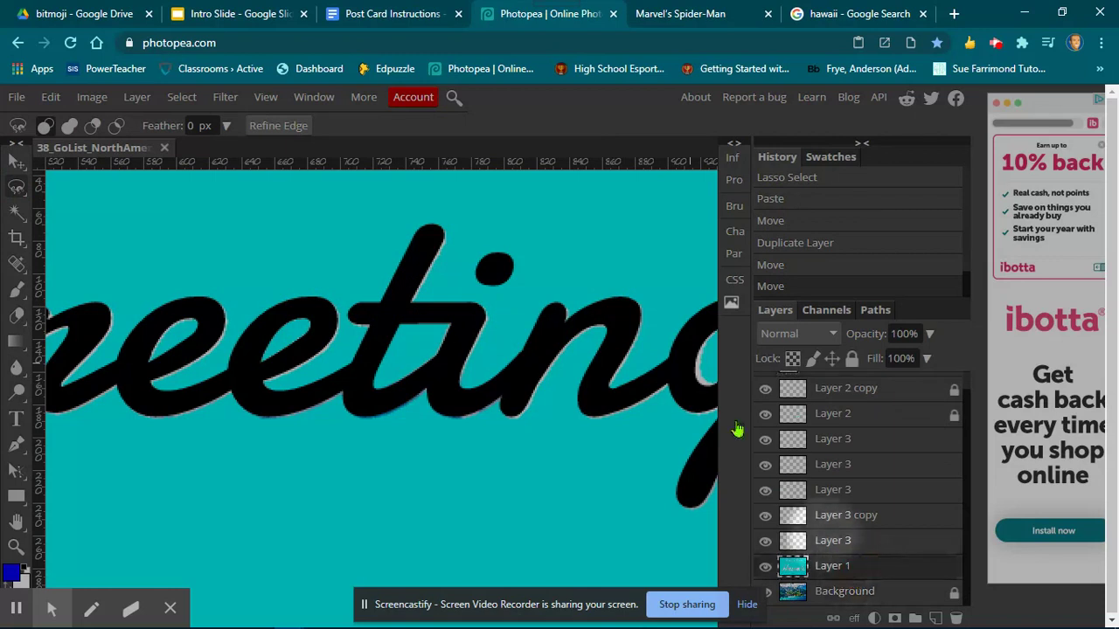
pyautogui.moveTo(478, 264)
pyautogui.mouseDown()
pyautogui.moveTo(472, 255)
pyautogui.moveTo(495, 278)
pyautogui.moveTo(510, 260)
pyautogui.moveTo(510, 275)
pyautogui.moveTo(501, 252)
pyautogui.moveTo(479, 260)
pyautogui.mouseUp()
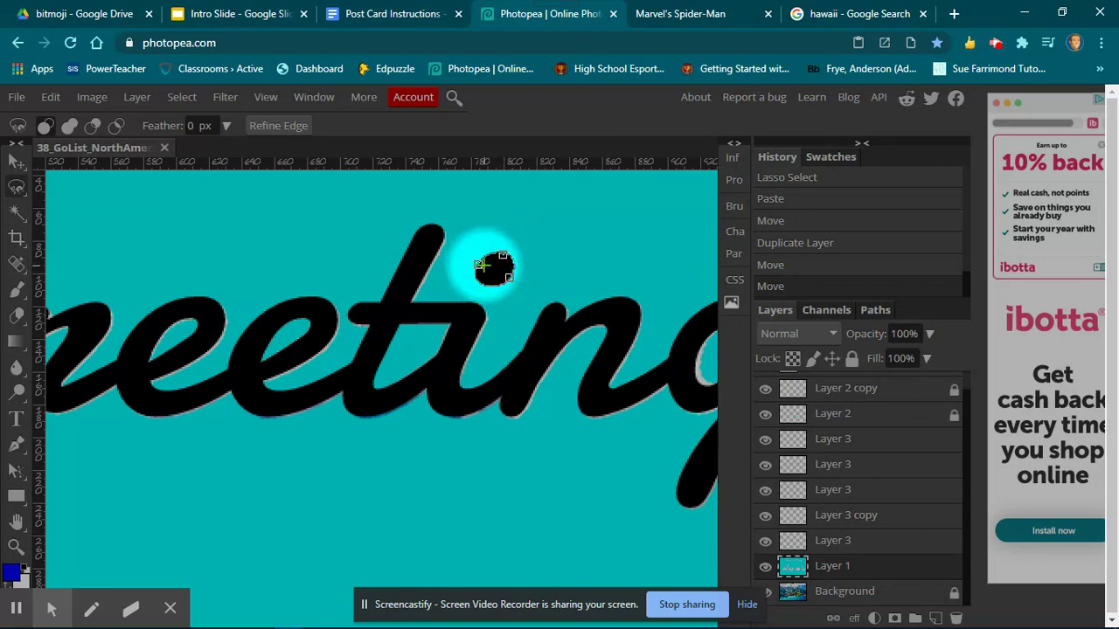
pyautogui.moveTo(479, 264); pyautogui.dragTo(478, 264)
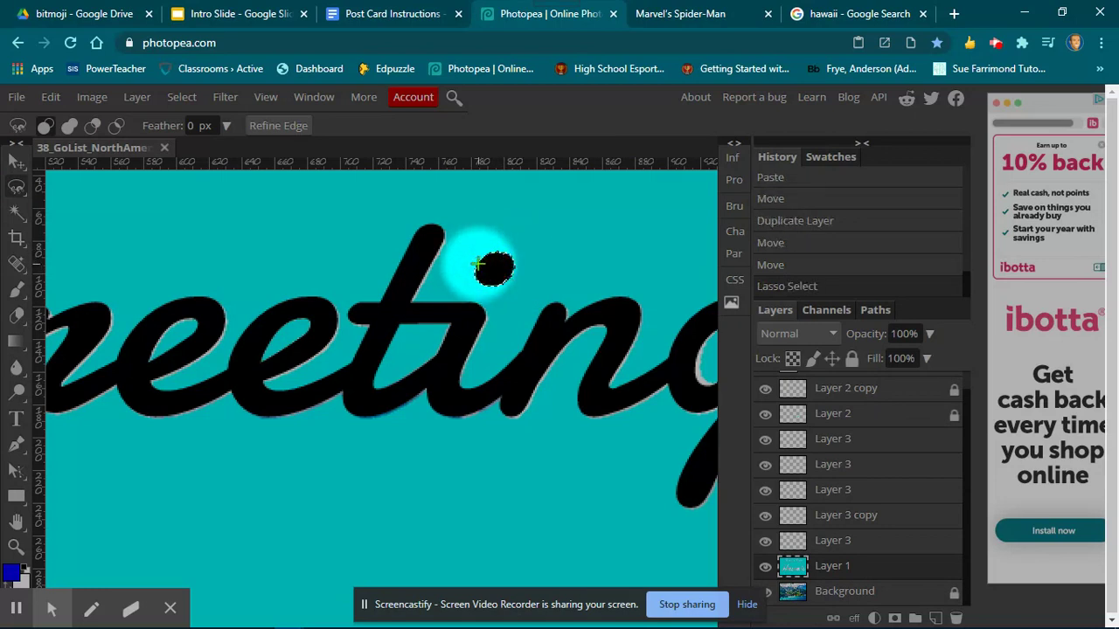
pyautogui.press('Delete')
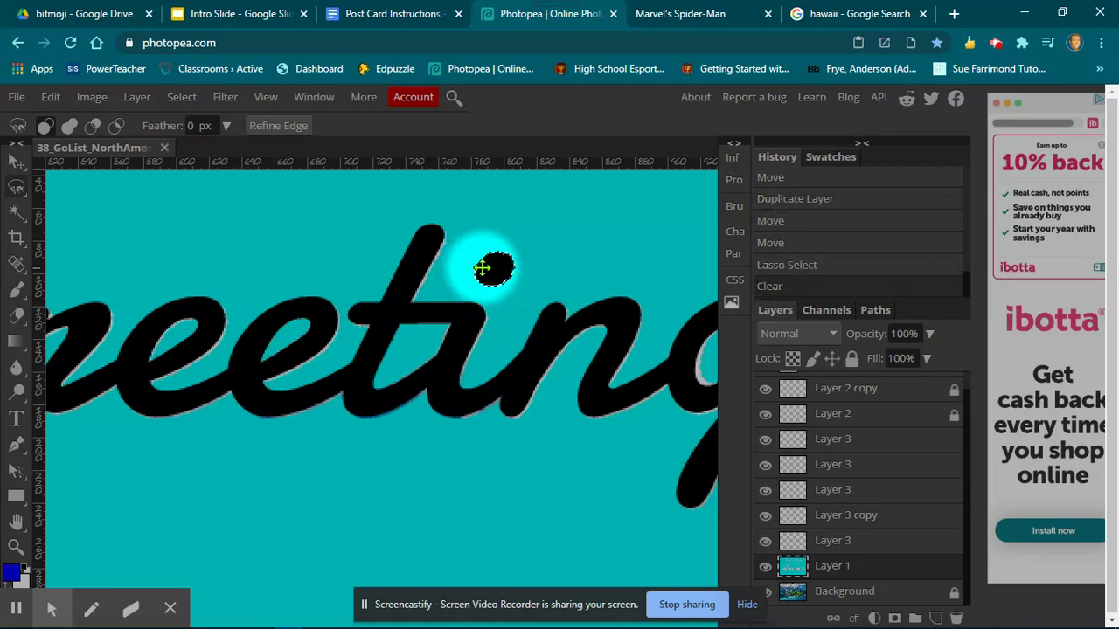
pyautogui.click(143, 244)
# Delete the black "Greetings From" text layer that covers the cut-out letters
pyautogui.scroll(2, 909, 429)
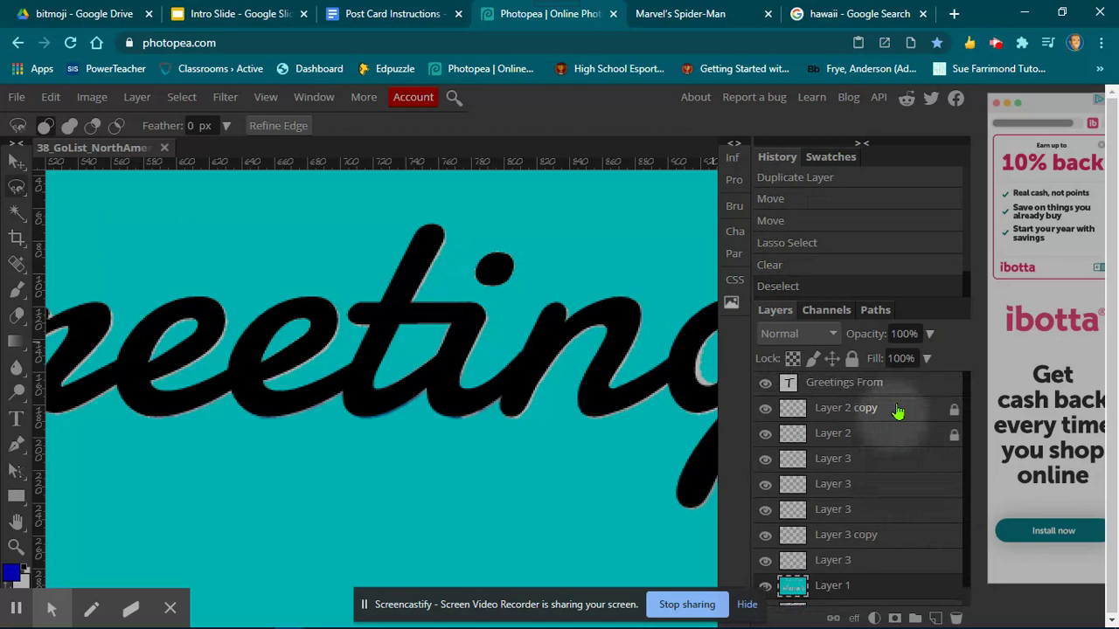
pyautogui.click(956, 618)
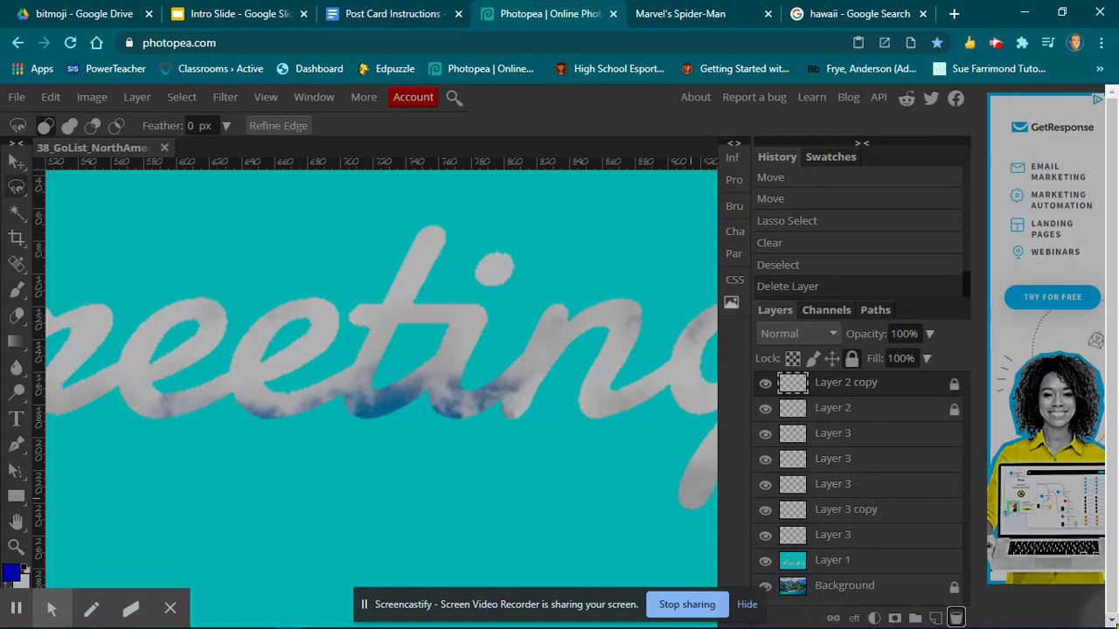
pyautogui.hotkey('ctrl', '-')
pyautogui.hotkey('ctrl', '-')
pyautogui.hotkey('ctrl', '-')
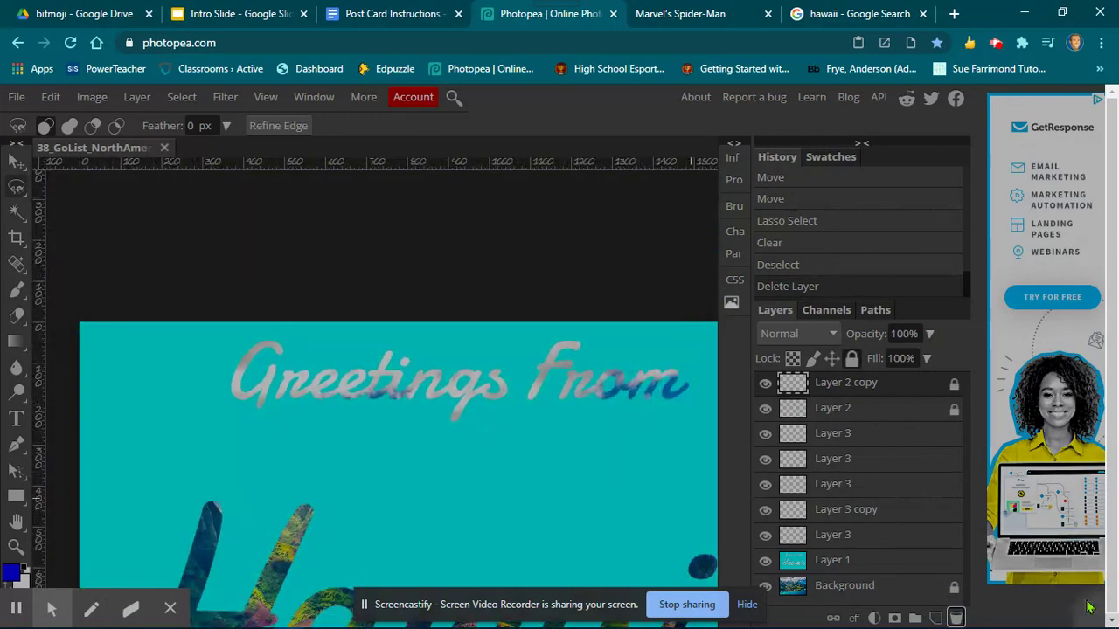
pyautogui.hotkey('ctrl', '-')
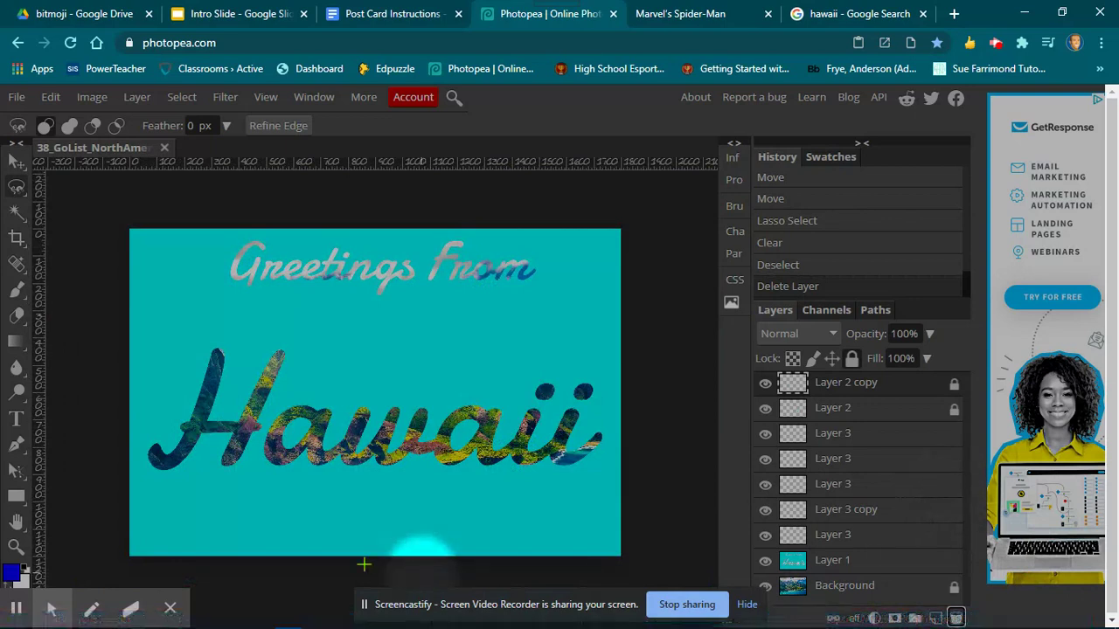
pyautogui.click(15, 163)
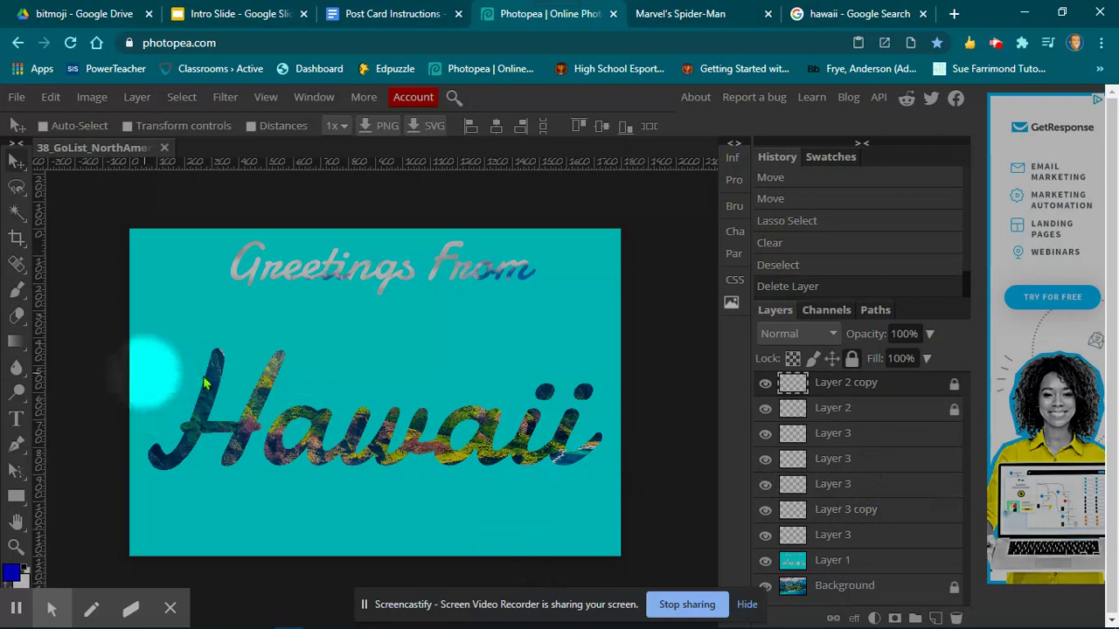
pyautogui.click(952, 406)
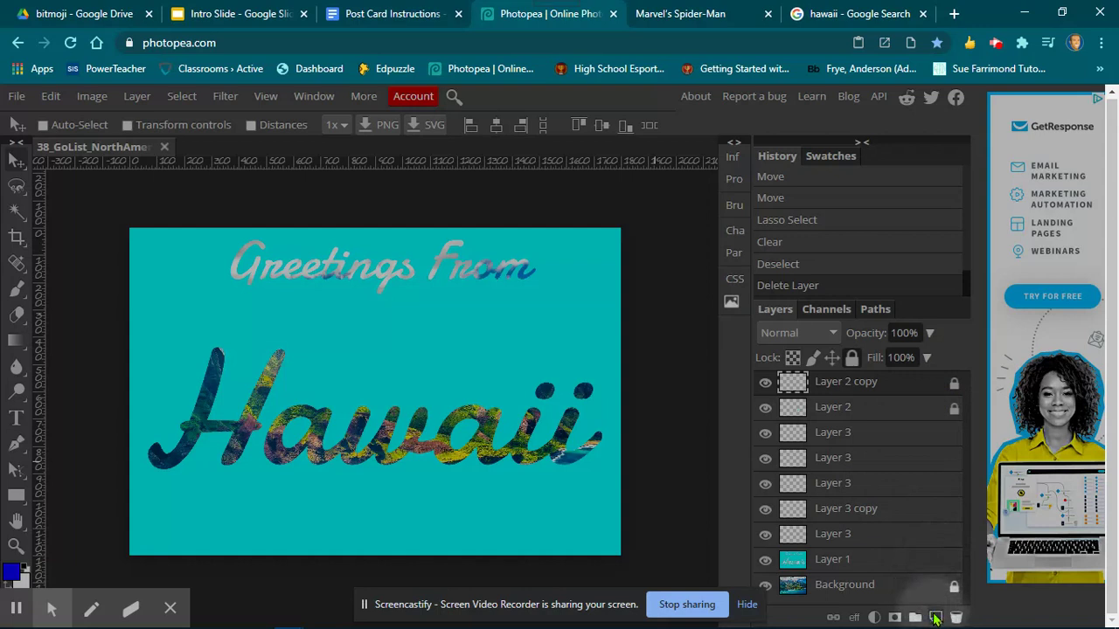
# Draw an unfilled rectangle around the whole postcard as a border, with a solid black stroke 62 pt wide
pyautogui.click(16, 495)
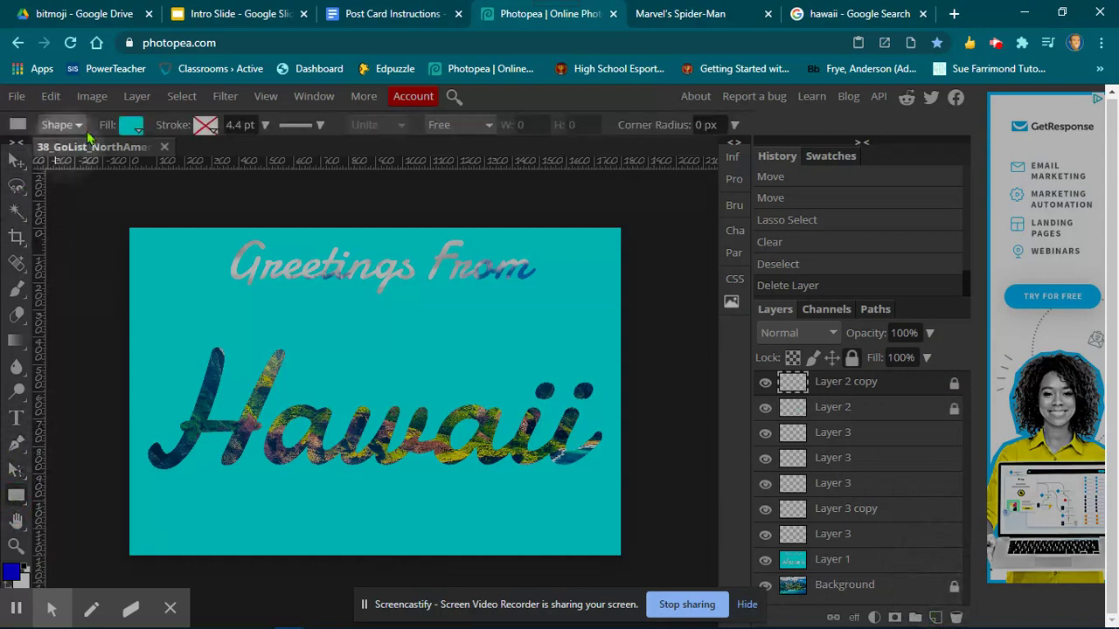
pyautogui.click(131, 125)
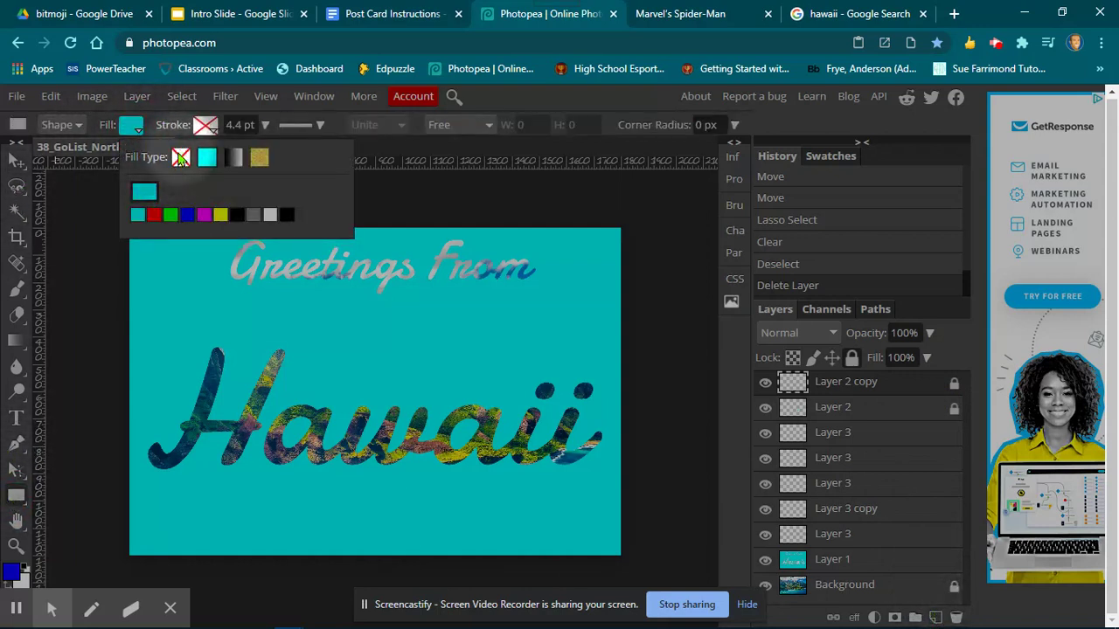
pyautogui.click(179, 157)
pyautogui.click(205, 125)
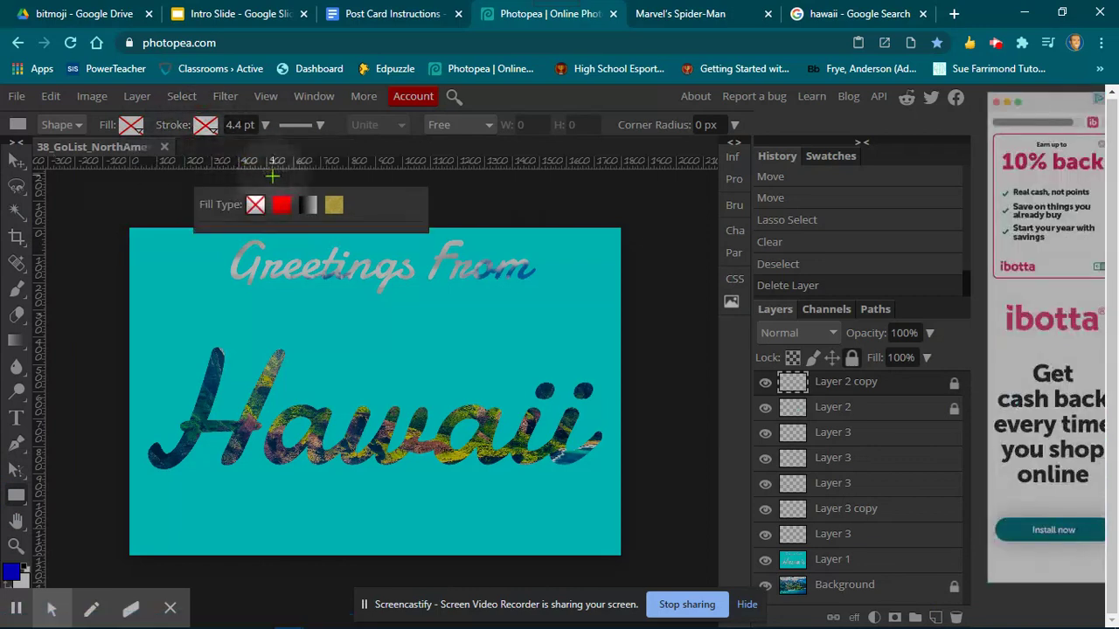
pyautogui.click(283, 207)
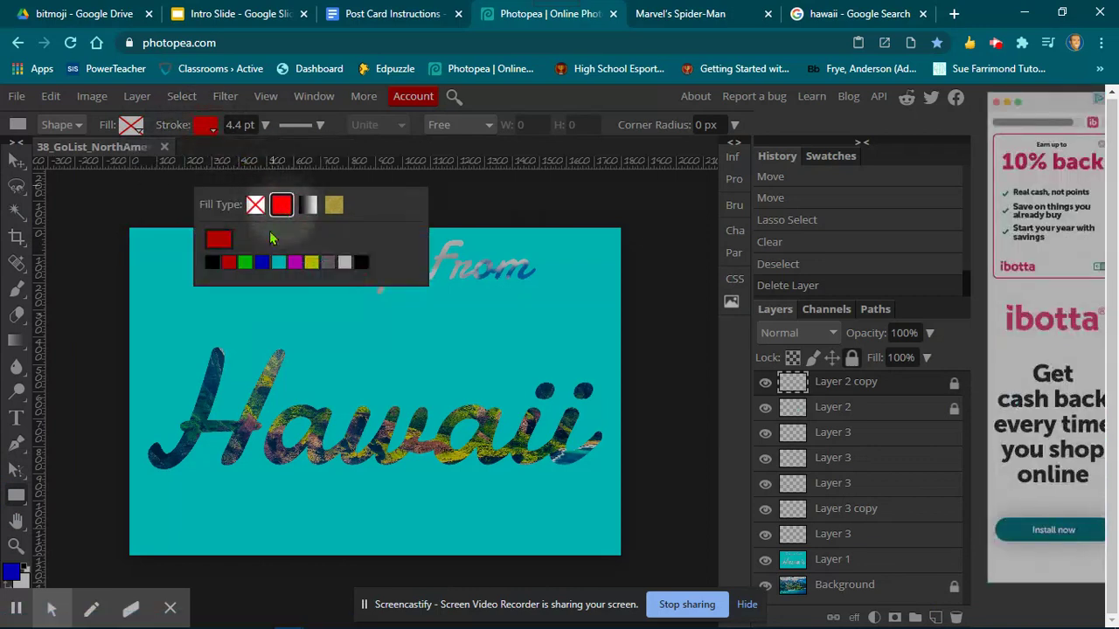
pyautogui.click(210, 263)
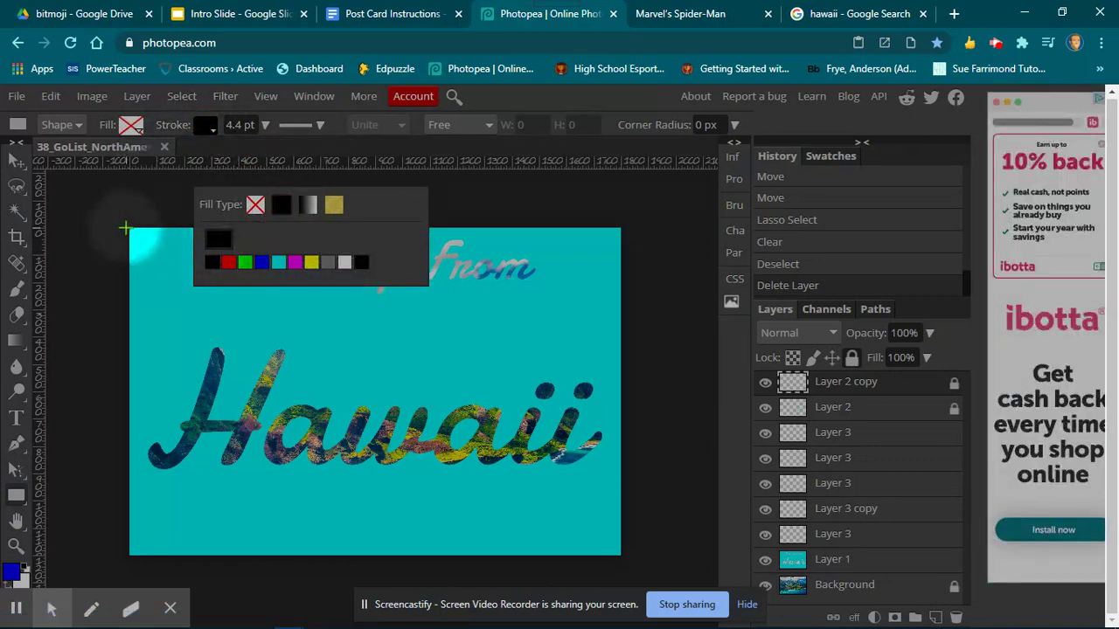
pyautogui.moveTo(127, 227); pyautogui.dragTo(620, 555)
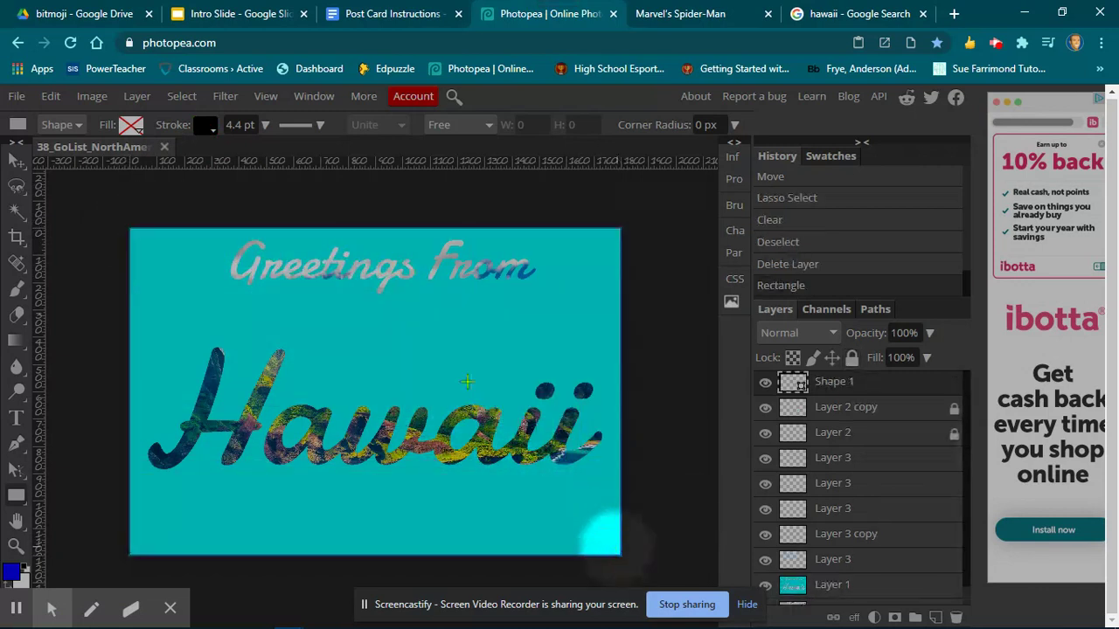
pyautogui.moveTo(240, 172); pyautogui.dragTo(259, 181)
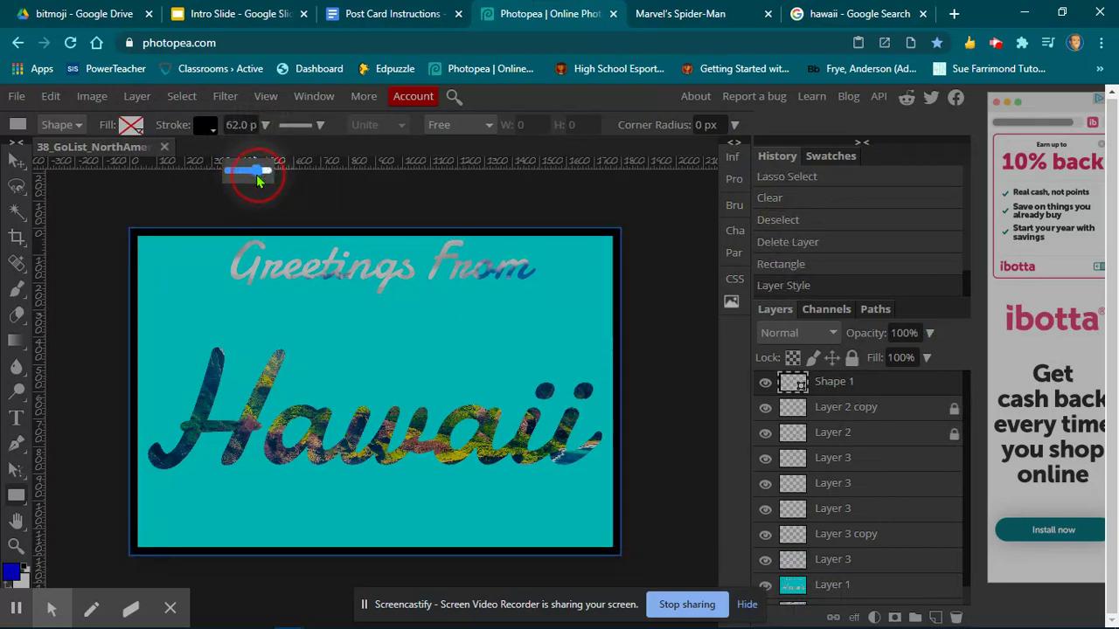
pyautogui.click(13, 165)
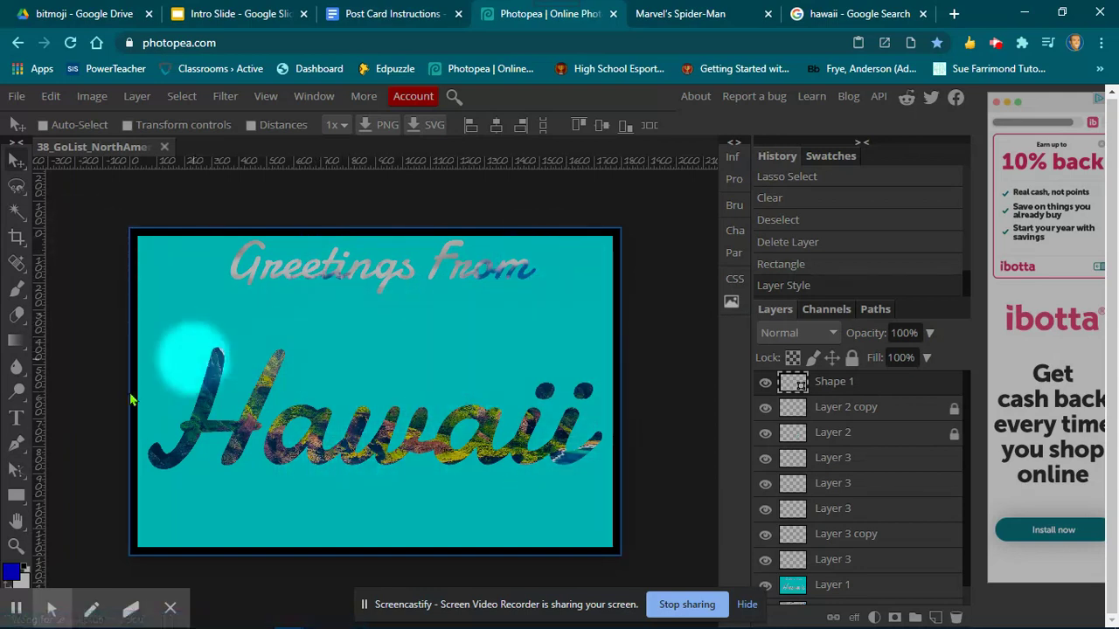
pyautogui.click(15, 499)
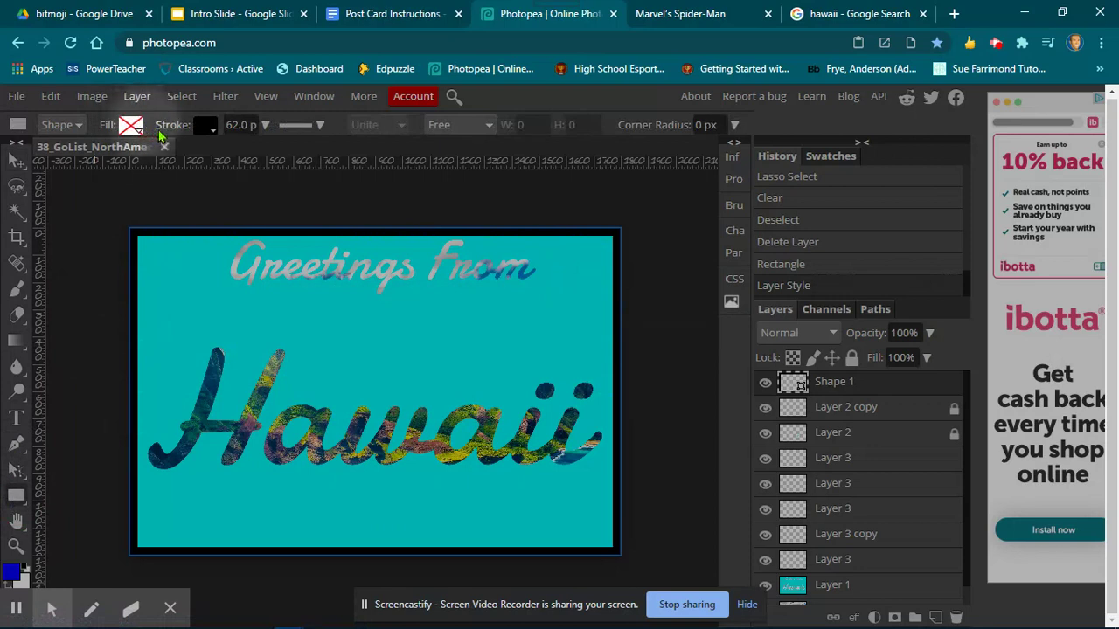
pyautogui.click(203, 126)
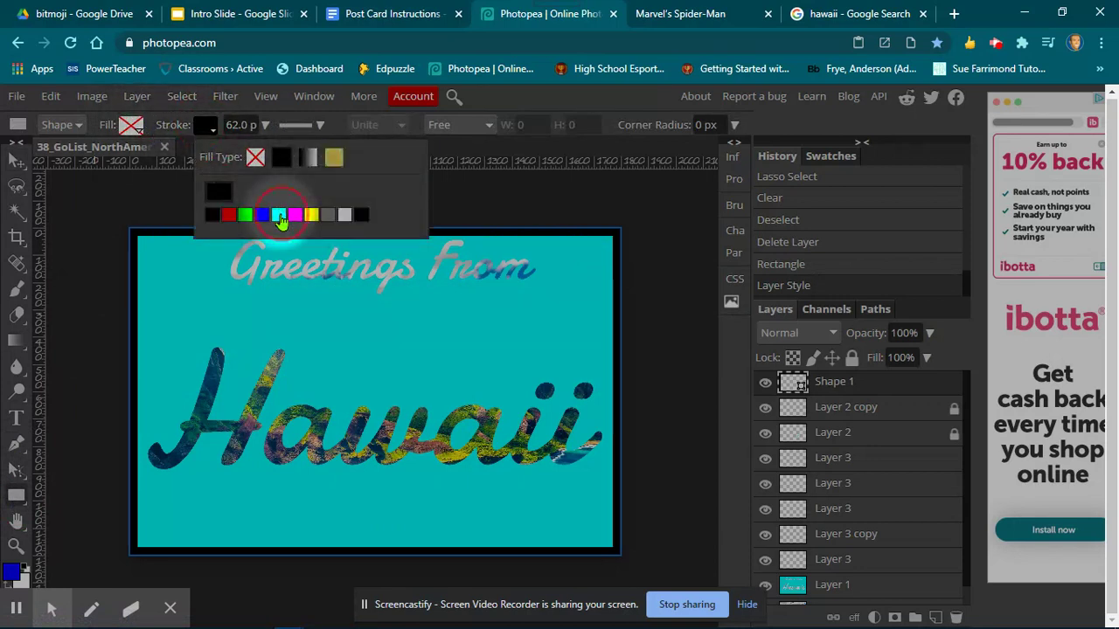
pyautogui.click(279, 216)
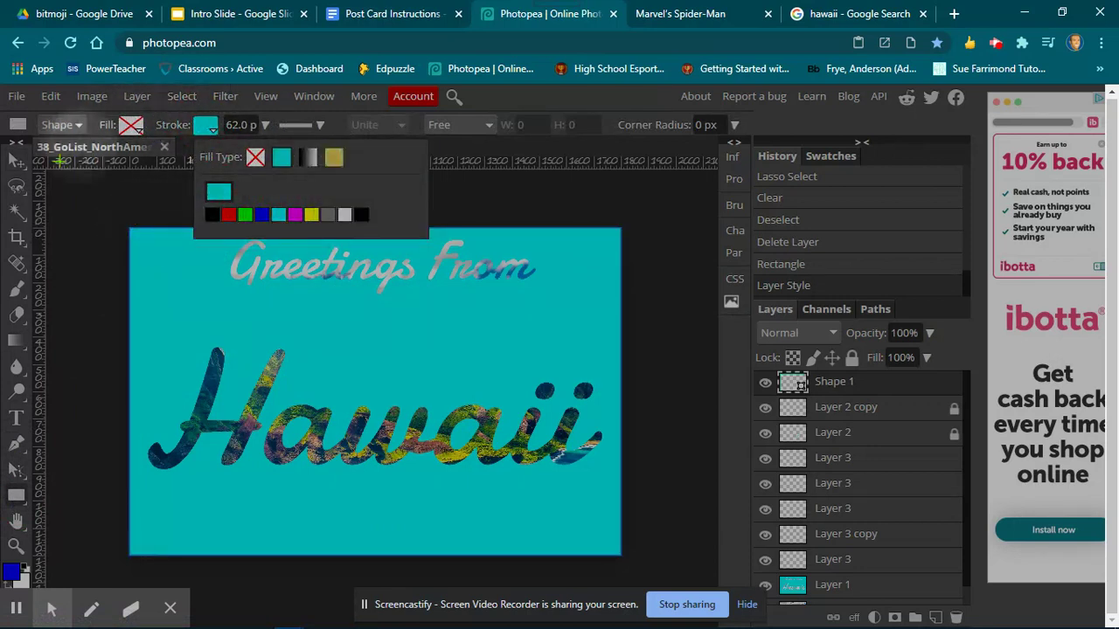
pyautogui.click(212, 216)
pyautogui.click(16, 160)
pyautogui.click(302, 201)
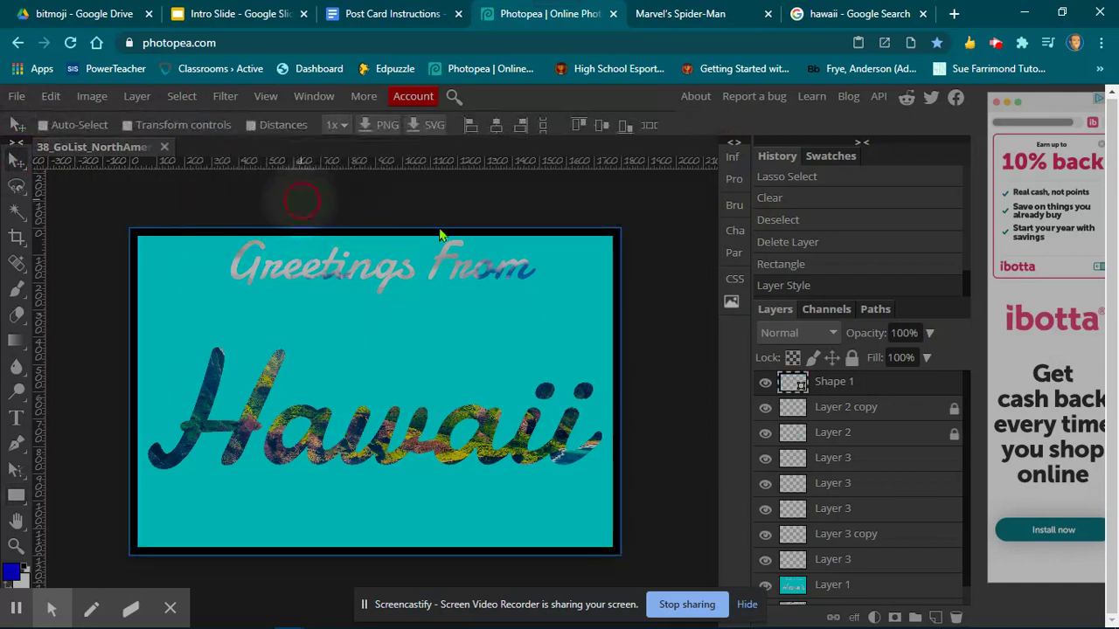
# Lock the Shape 1 layer that holds the black border
pyautogui.click(883, 430)
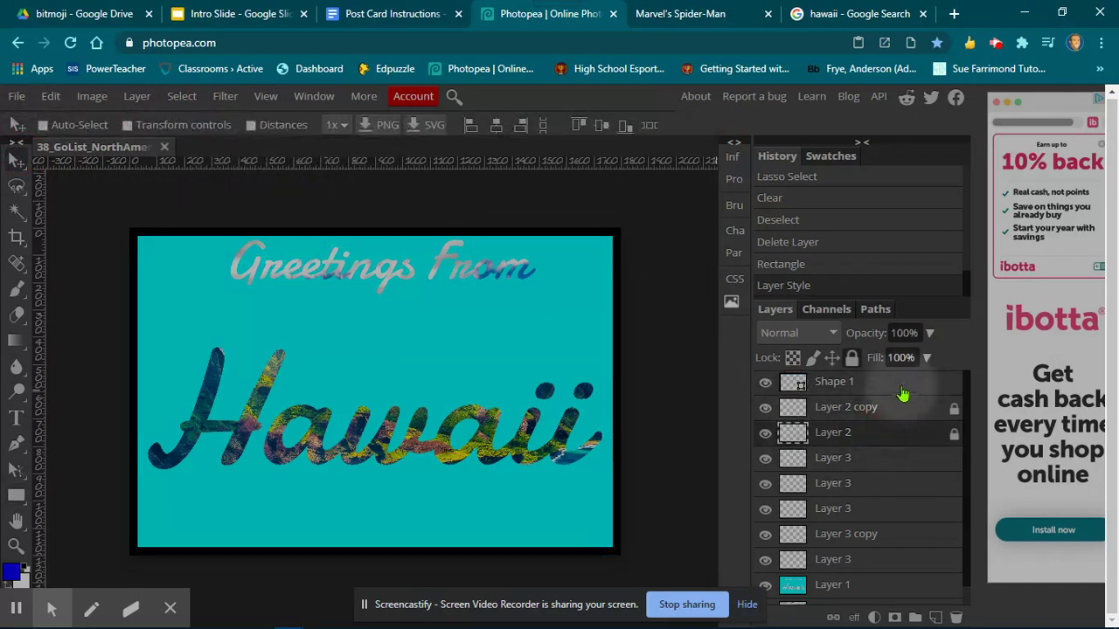
pyautogui.click(903, 394)
pyautogui.click(852, 358)
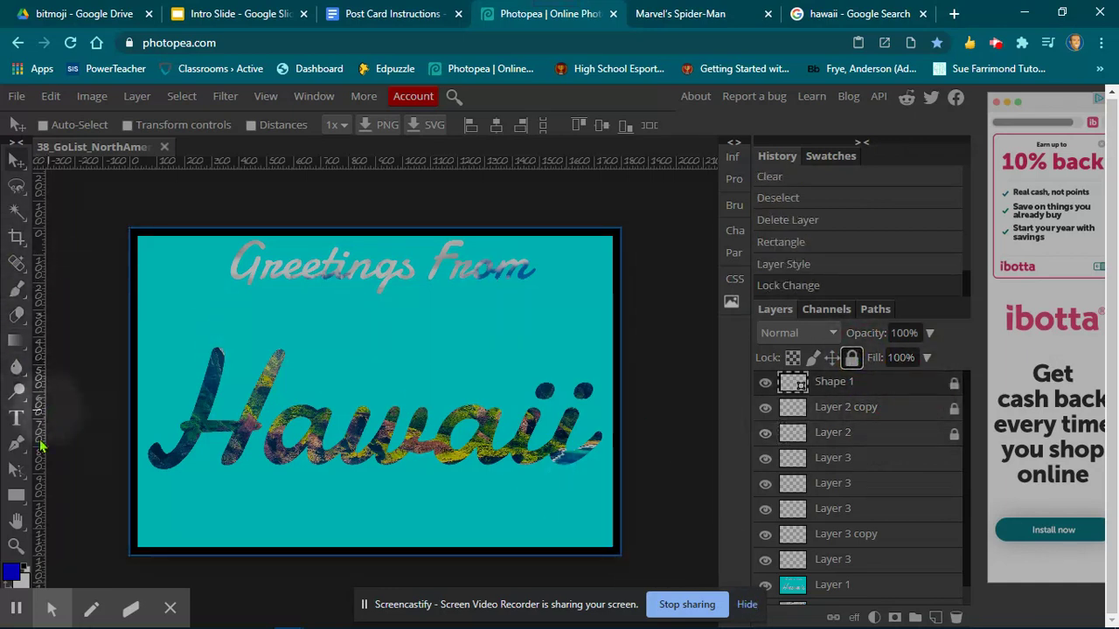
pyautogui.click(16, 494)
pyautogui.click(206, 128)
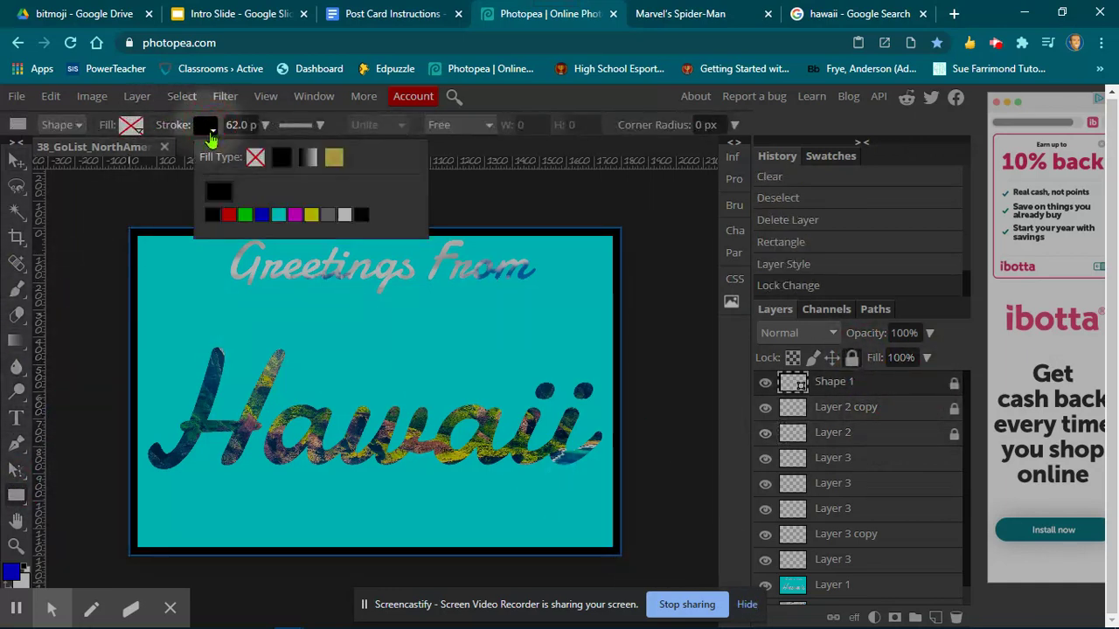
pyautogui.click(279, 216)
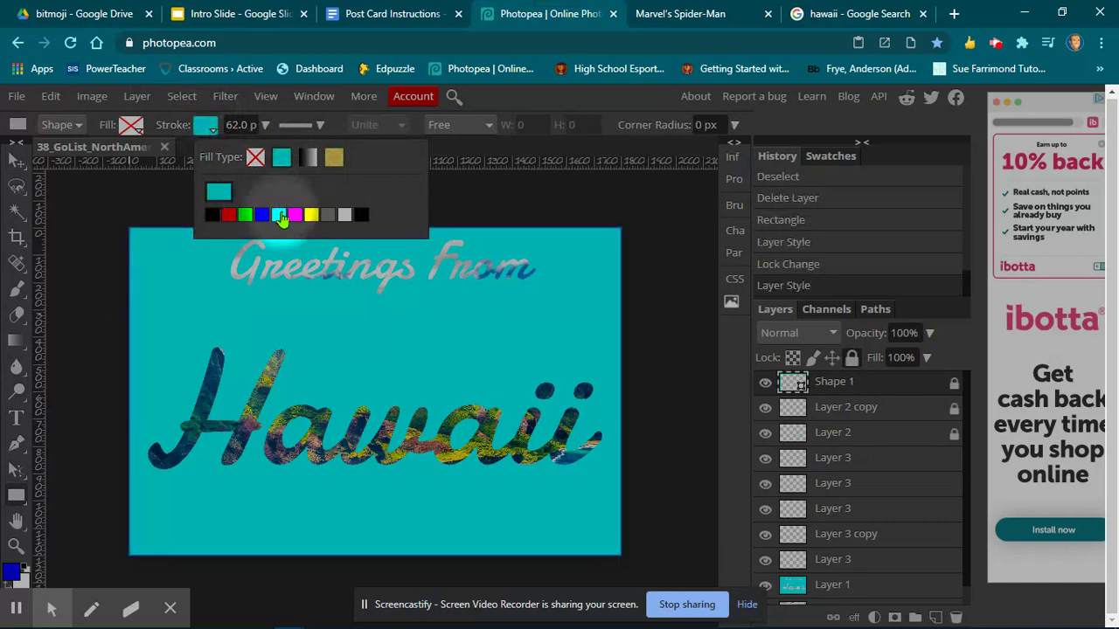
pyautogui.click(212, 215)
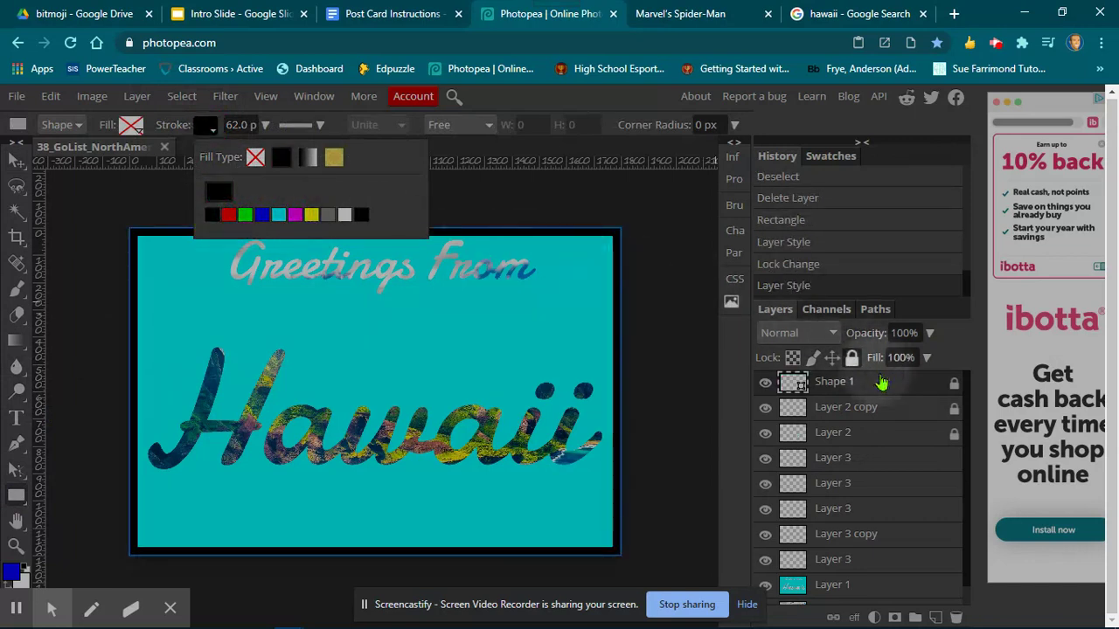
# On a new layer above the black border, draw an unfilled rectangle around the postcard with a cyan stroke 9.5 pt wide
pyautogui.click(936, 617)
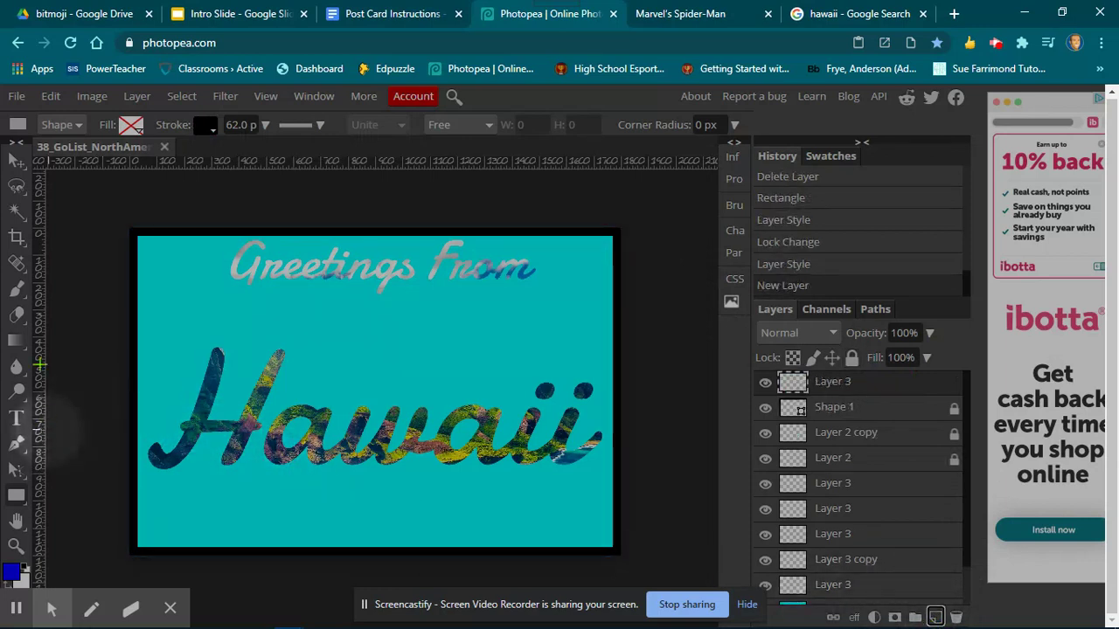
pyautogui.click(204, 127)
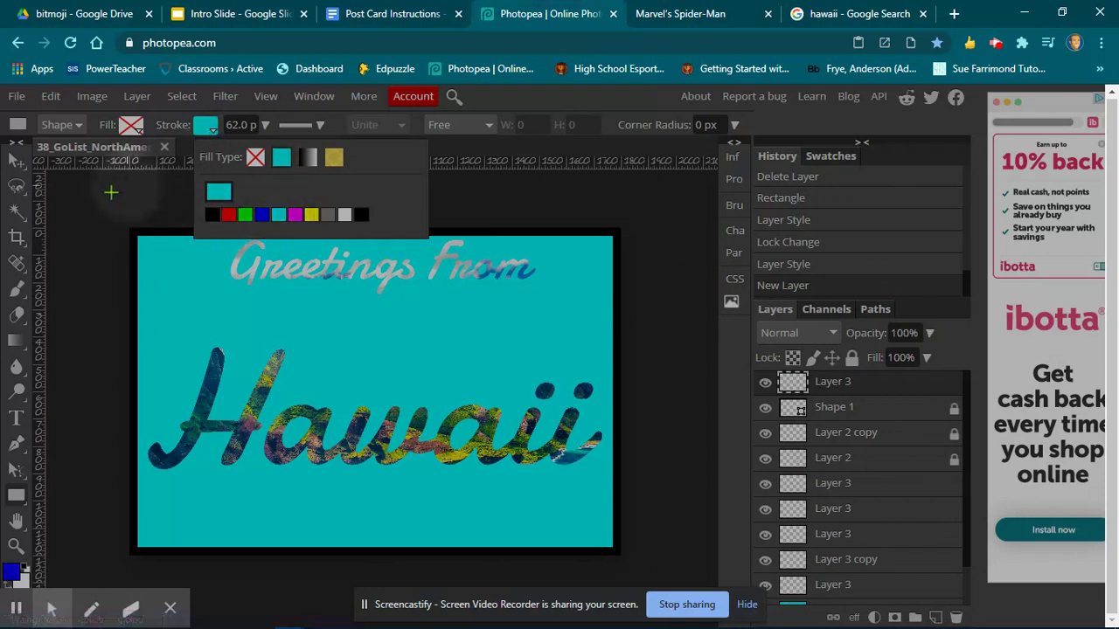
pyautogui.click(16, 160)
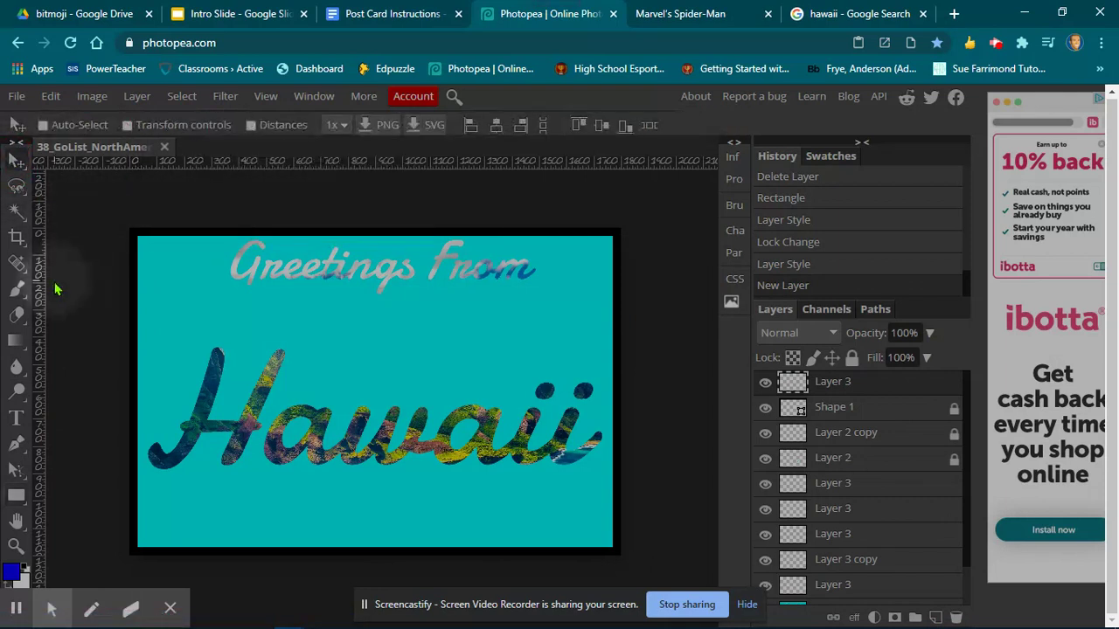
pyautogui.click(16, 495)
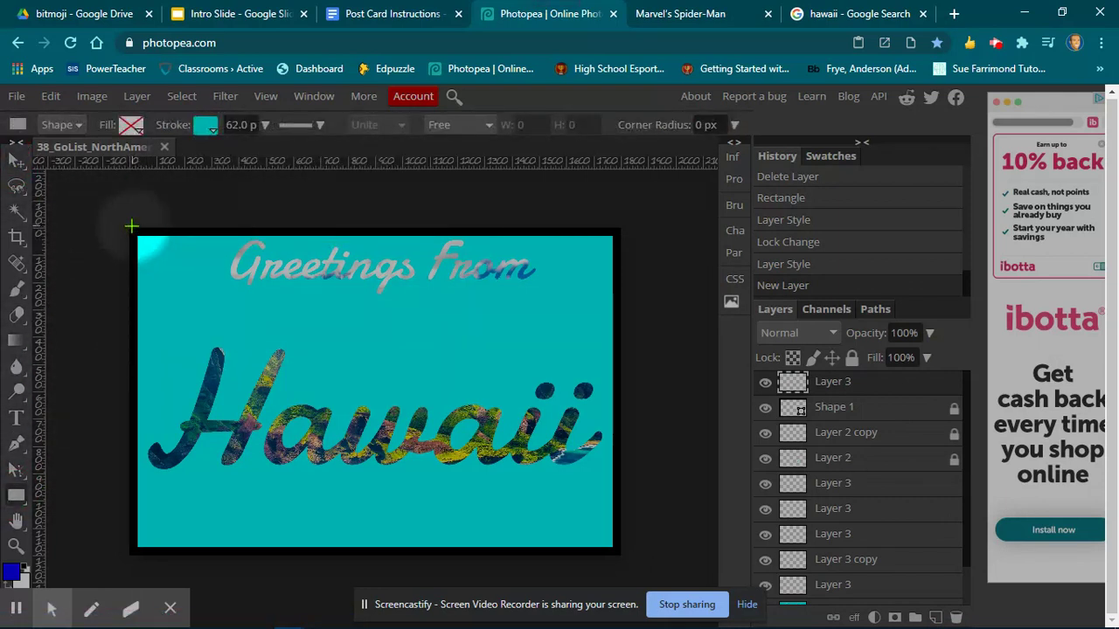
pyautogui.moveTo(131, 230); pyautogui.dragTo(619, 556)
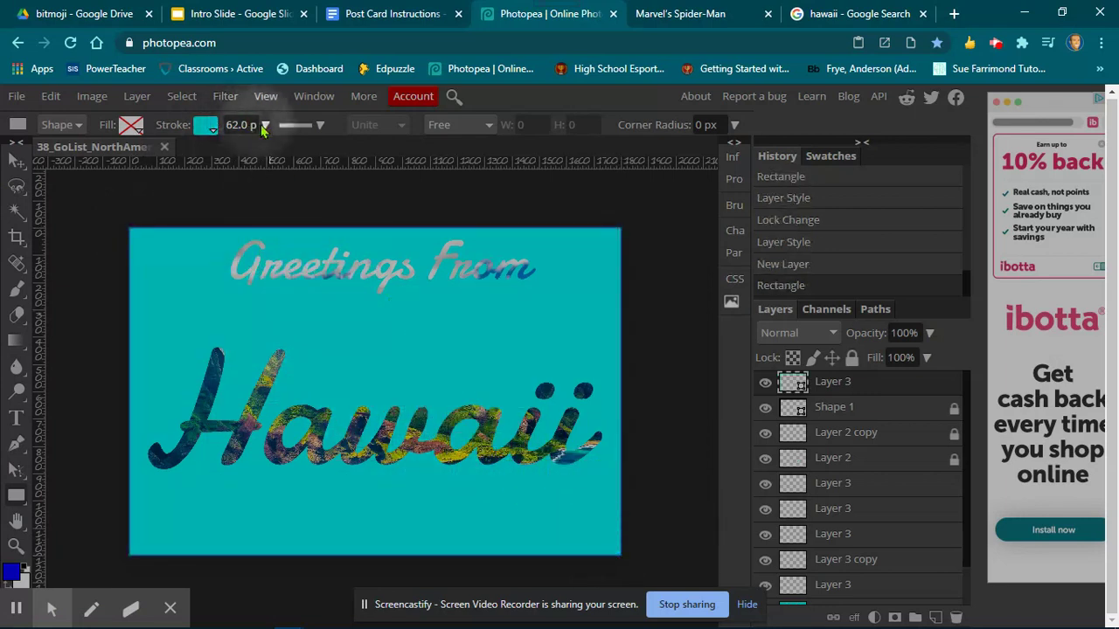
pyautogui.moveTo(262, 145); pyautogui.dragTo(244, 150)
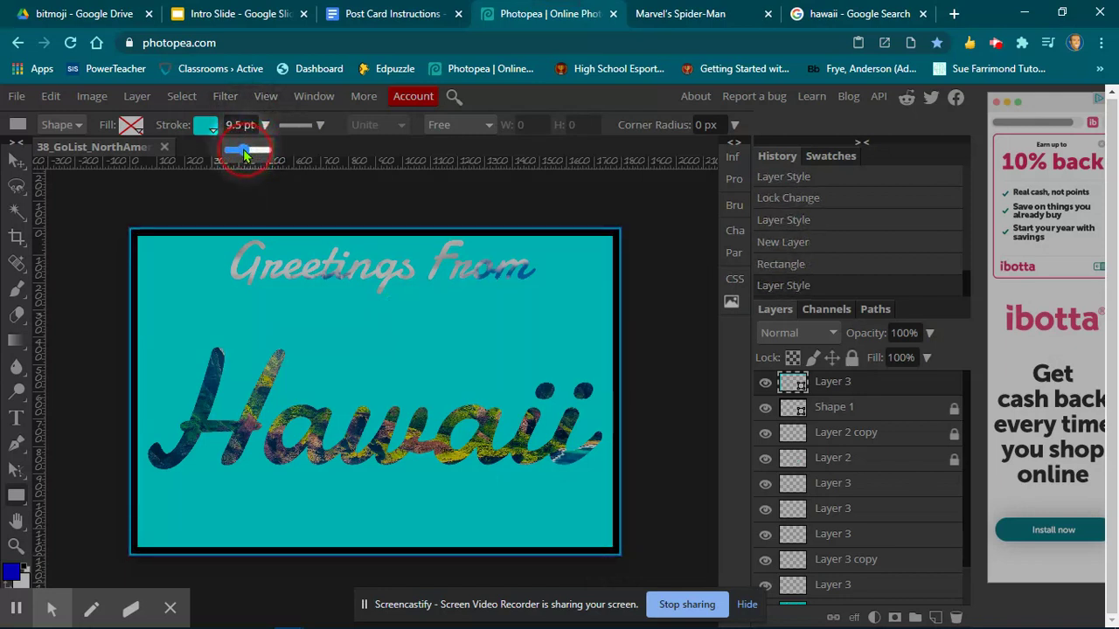
pyautogui.click(16, 160)
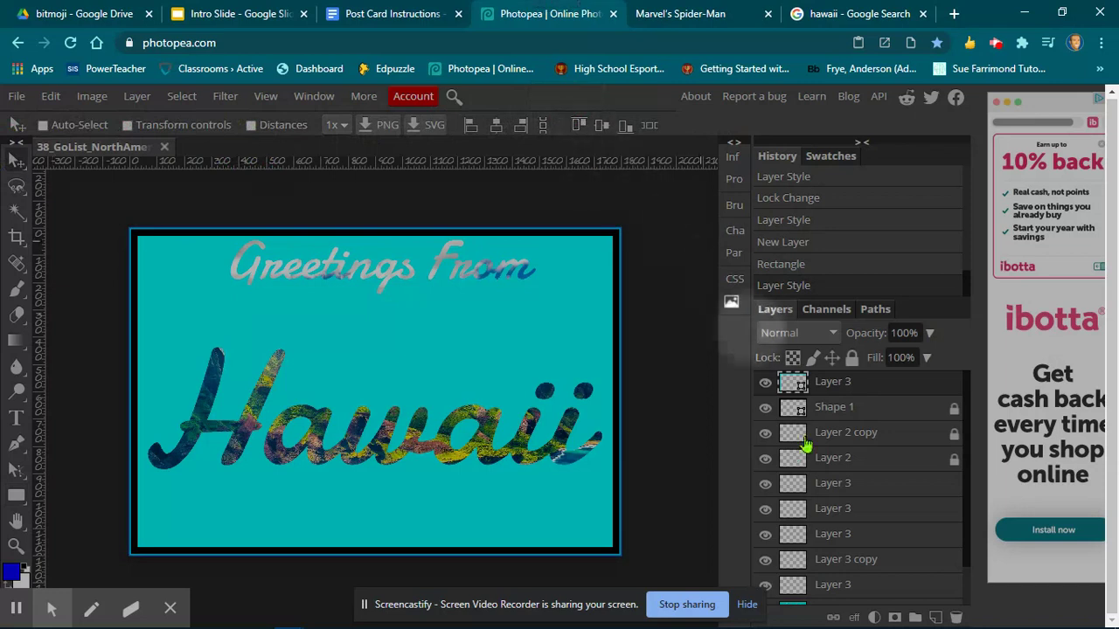
pyautogui.click(928, 467)
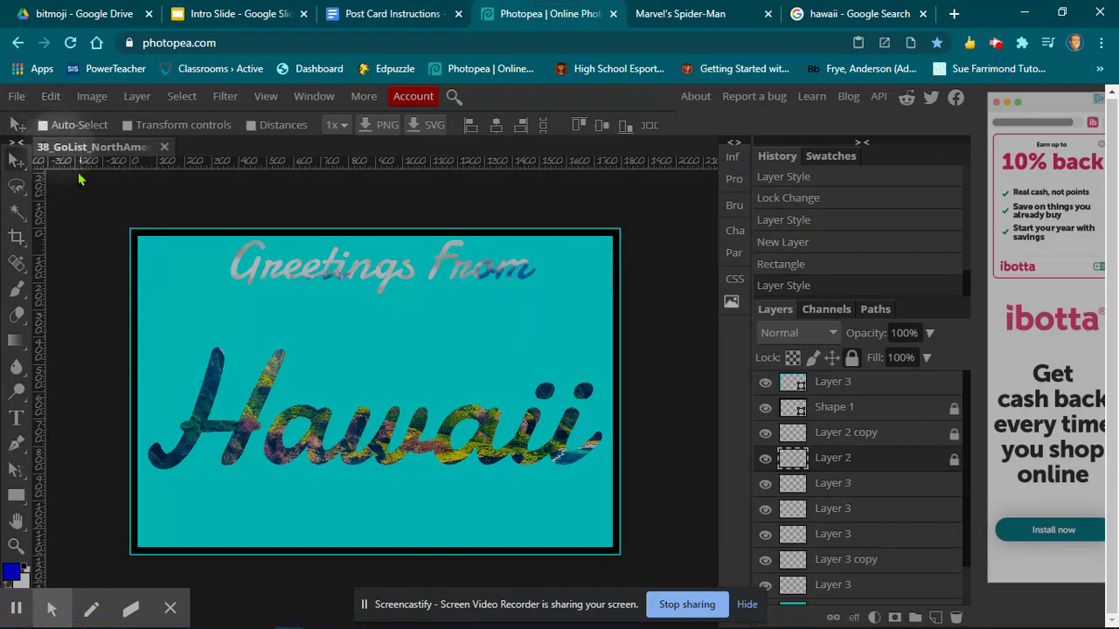
pyautogui.click(903, 390)
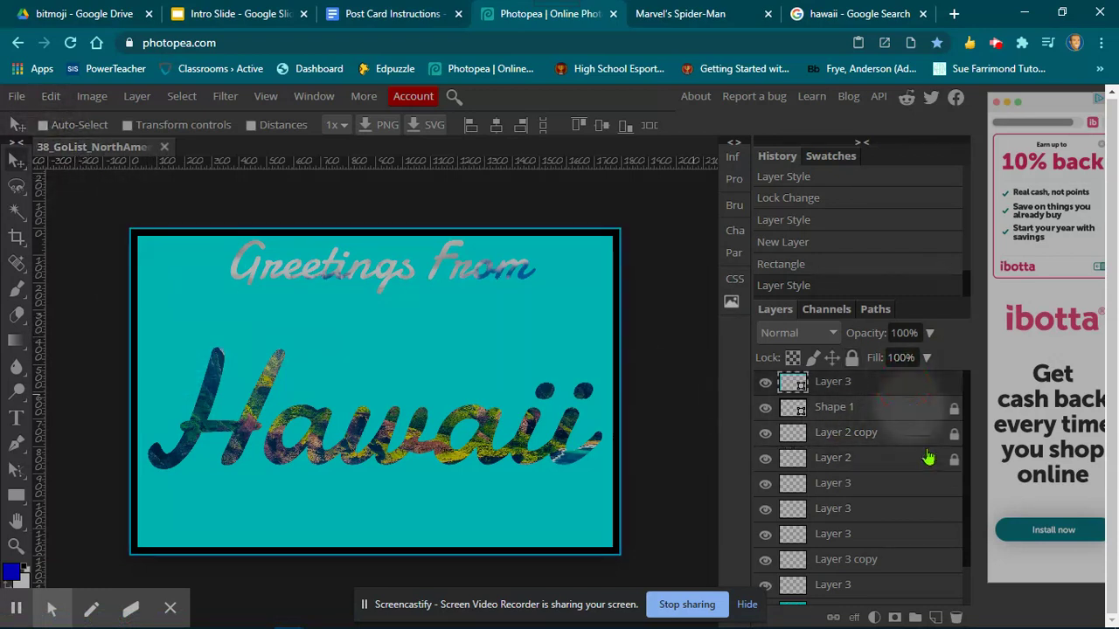
pyautogui.click(16, 98)
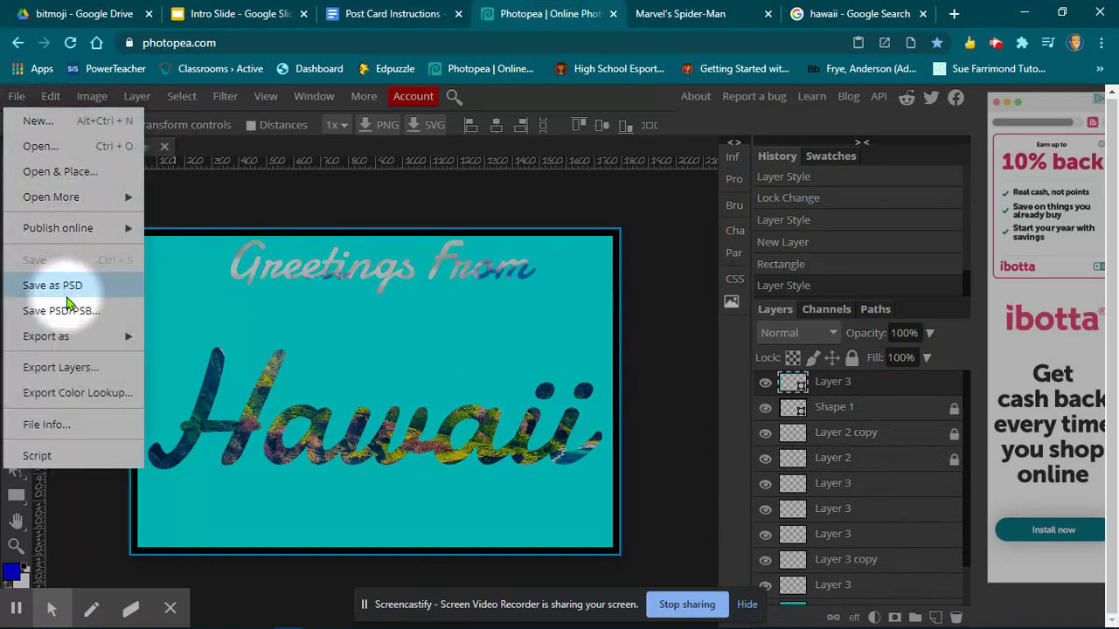
pyautogui.click(68, 178)
pyautogui.click(874, 352)
pyautogui.click(972, 575)
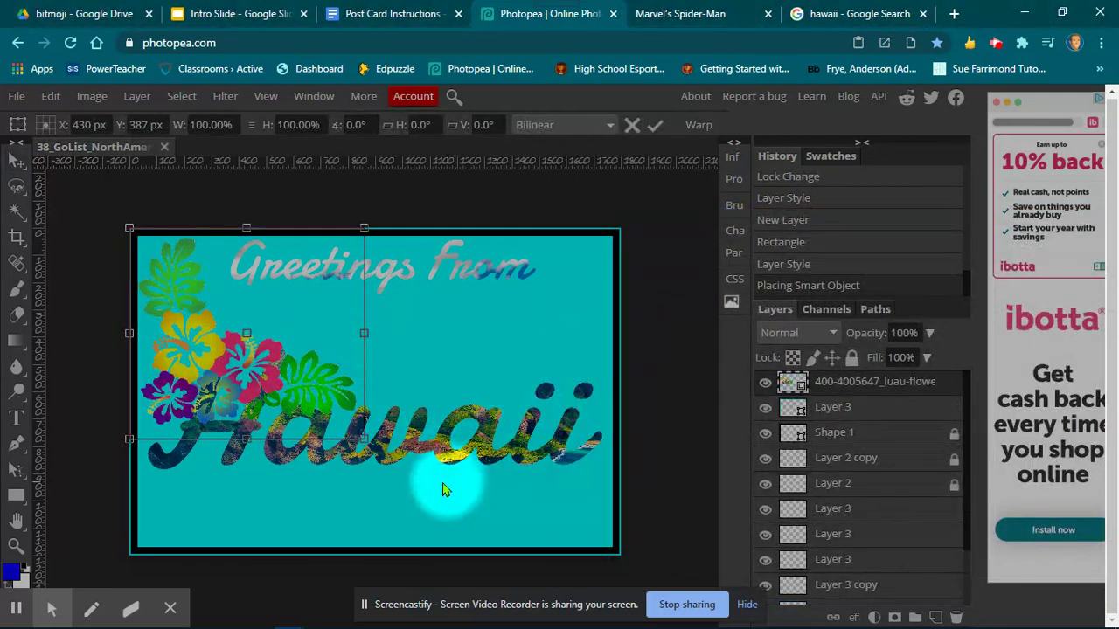
# Scale the placed flower clipart to about 66% and position it in the postcard's lower-left corner
pyautogui.moveTo(363, 437); pyautogui.dragTo(285, 368)
pyautogui.moveTo(185, 304); pyautogui.dragTo(179, 502)
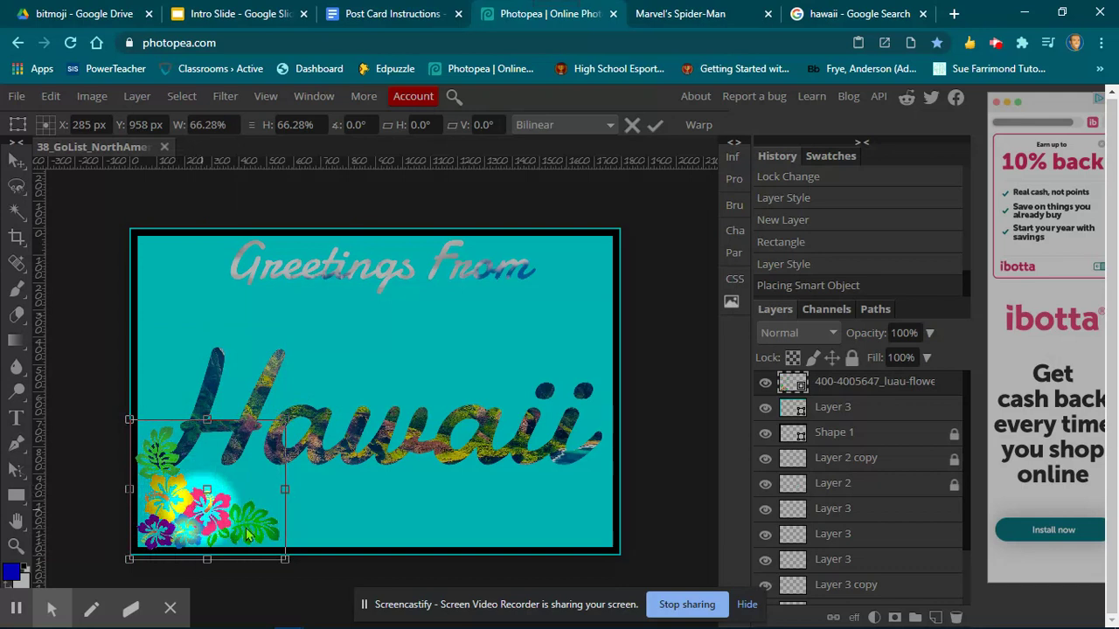
pyautogui.click(656, 126)
pyautogui.click(372, 375)
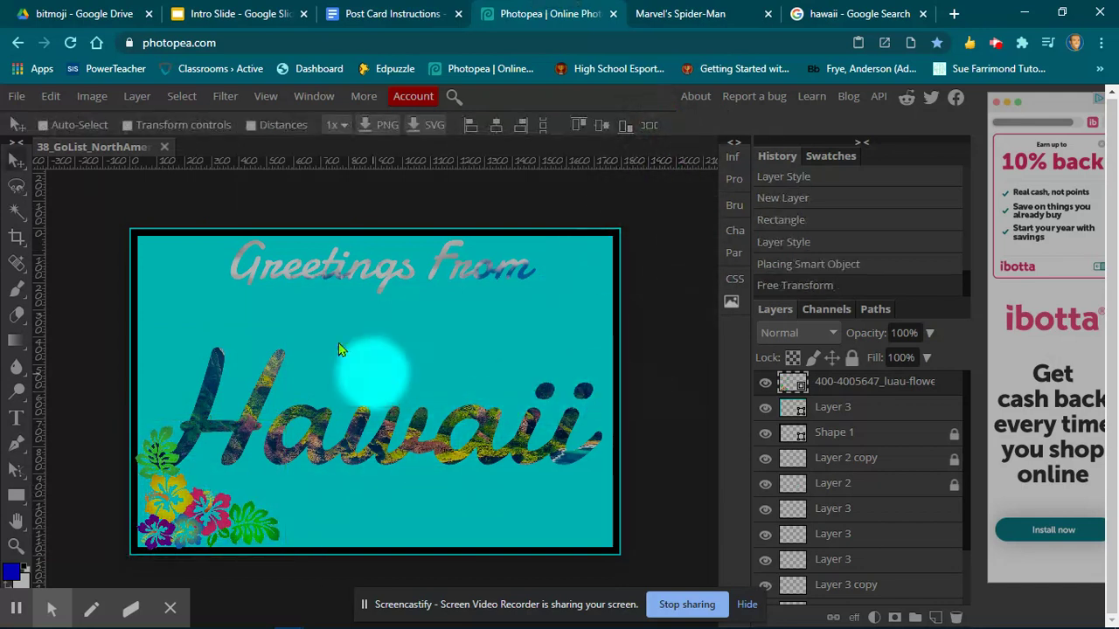
# Place a second copy of the luau-flower clipart file from the Downloads folder into the postcard
pyautogui.click(22, 98)
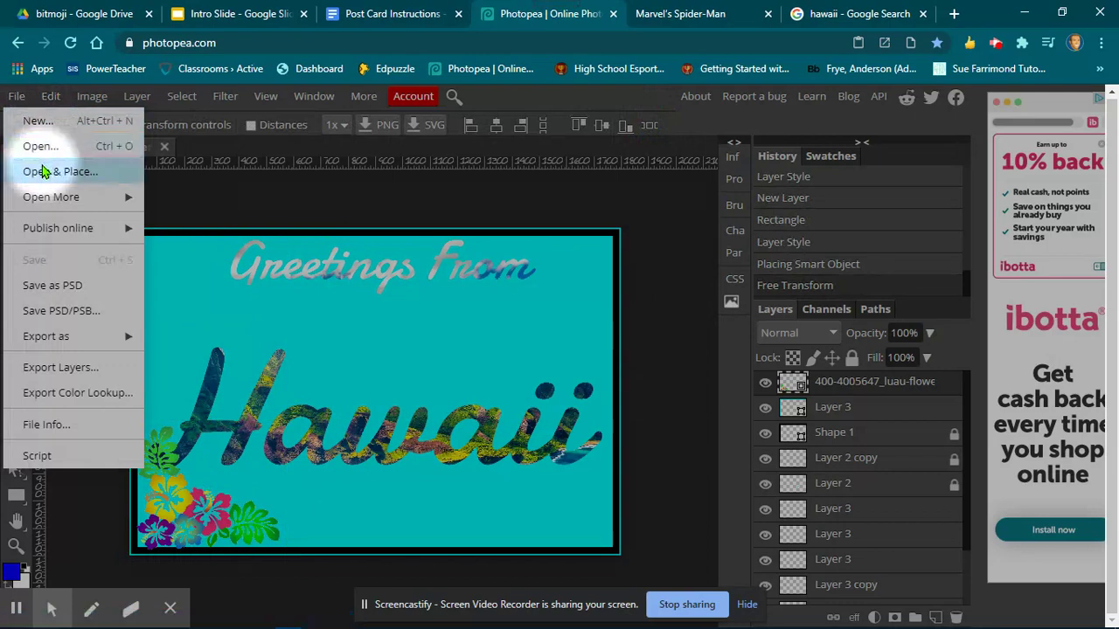
pyautogui.click(40, 170)
pyautogui.click(749, 351)
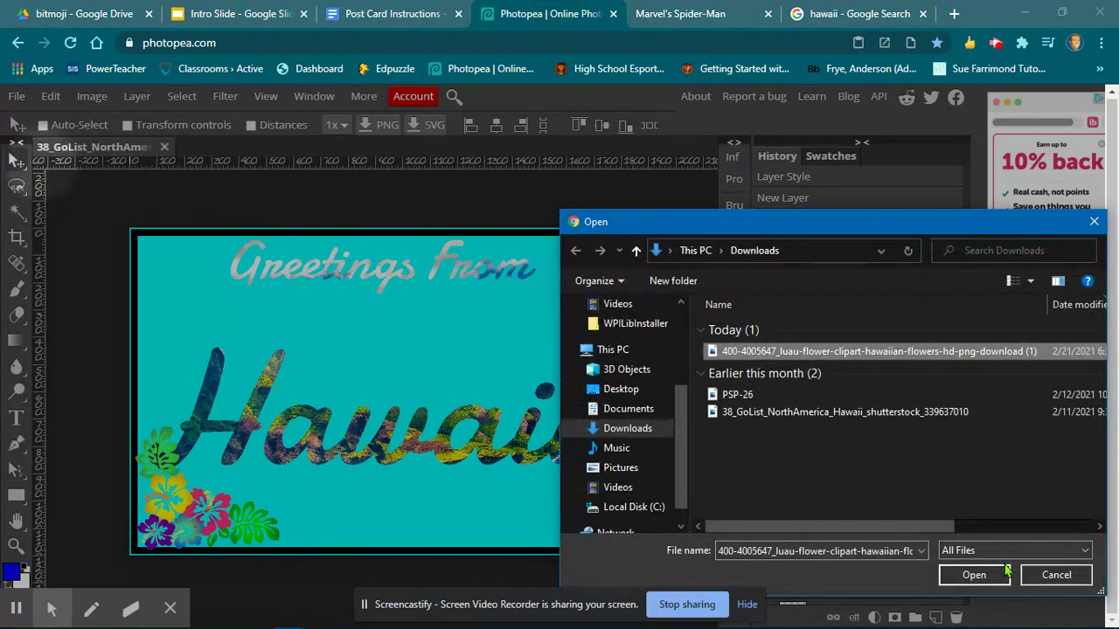
pyautogui.click(974, 575)
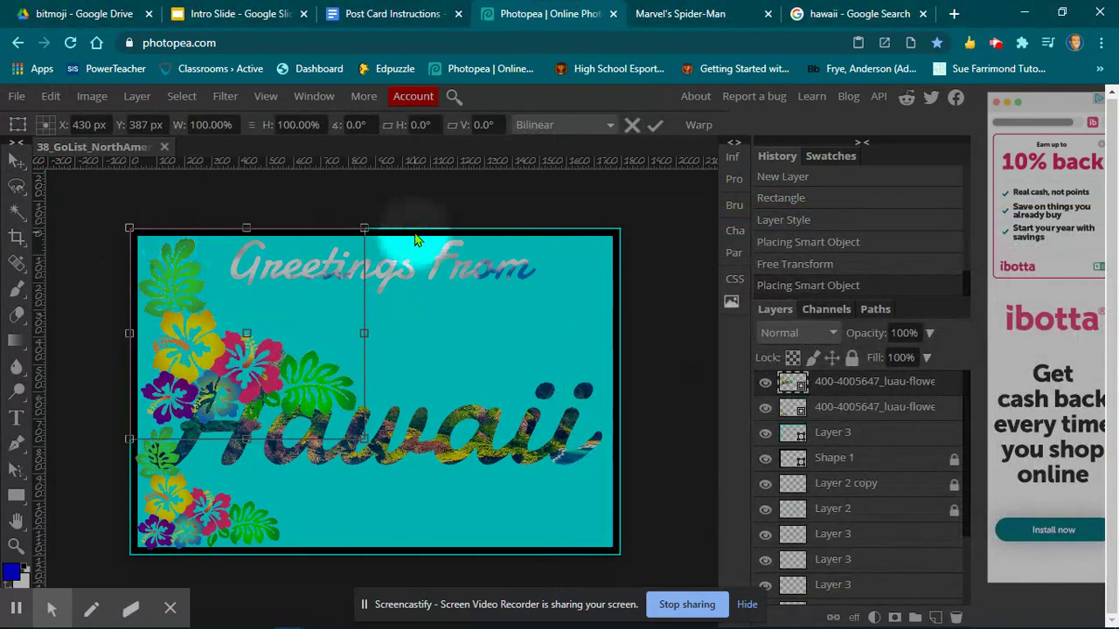
# Transform the second flower clipart to fit the postcard's upper-right corner, rotated 180° and scaled to about 65%
pyautogui.moveTo(382, 219); pyautogui.dragTo(147, 412)
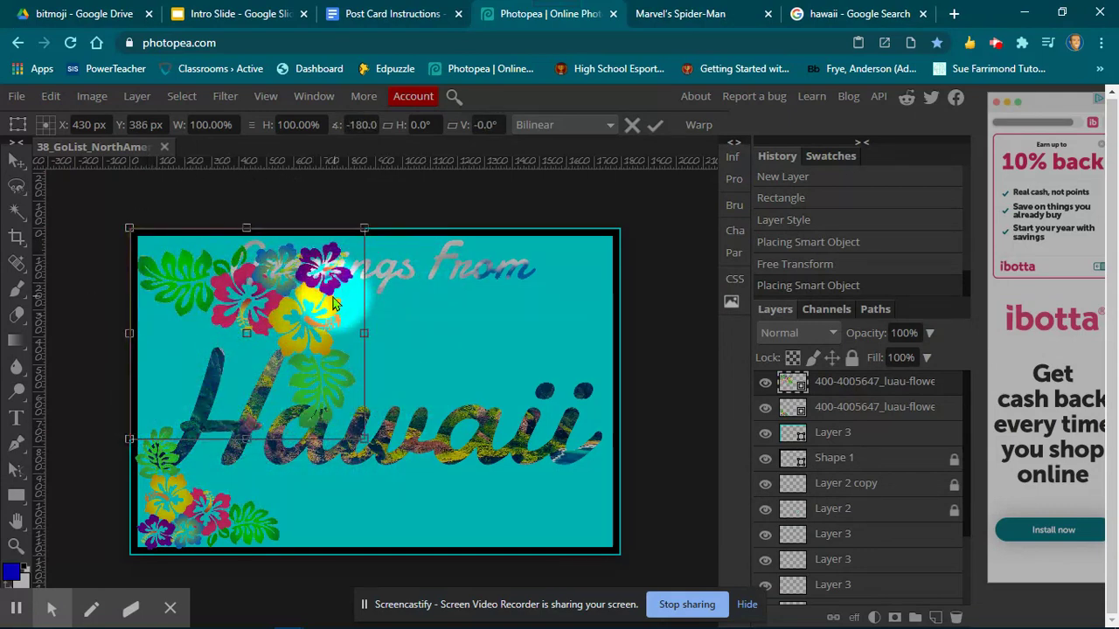
pyautogui.moveTo(330, 303); pyautogui.dragTo(612, 295)
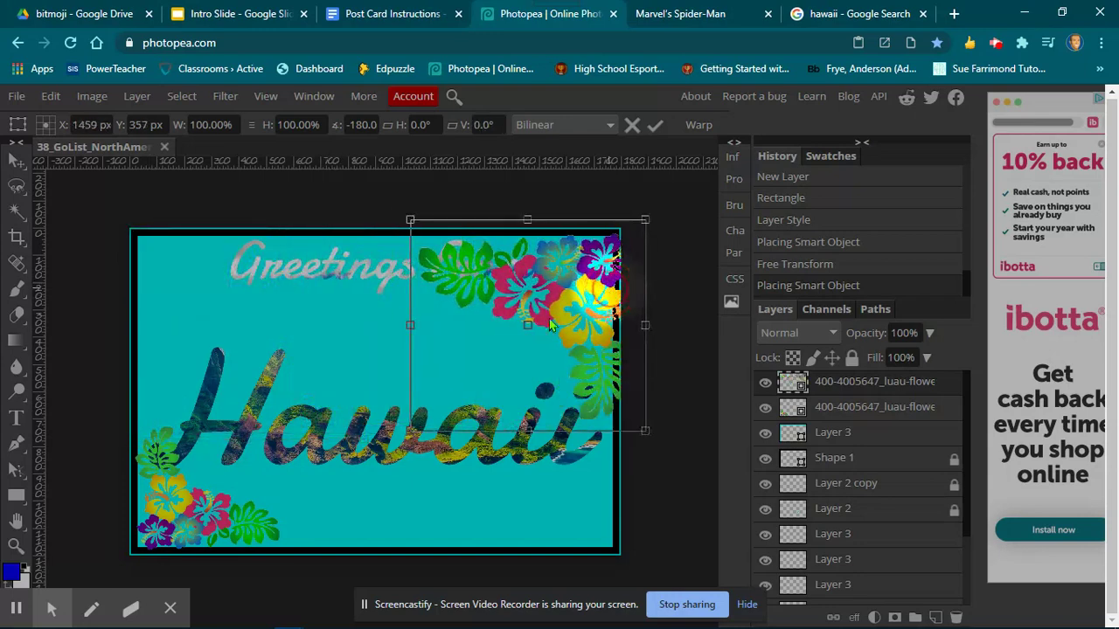
pyautogui.moveTo(410, 430); pyautogui.dragTo(493, 357)
pyautogui.moveTo(612, 297)
pyautogui.mouseDown()
pyautogui.moveTo(601, 295)
pyautogui.moveTo(606, 314)
pyautogui.mouseUp()
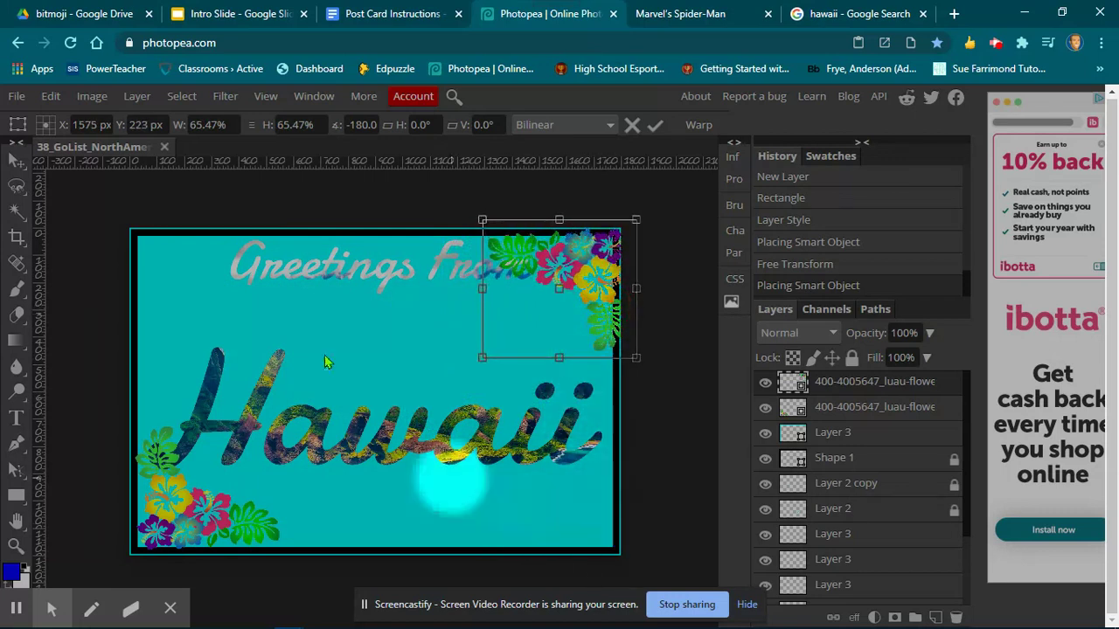
pyautogui.click(656, 126)
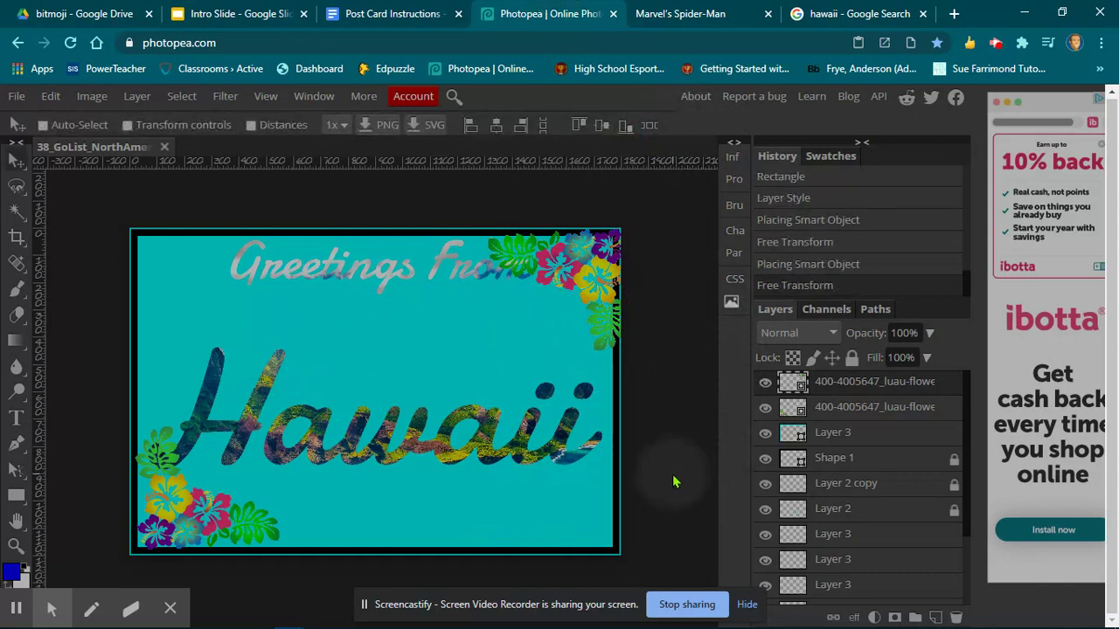